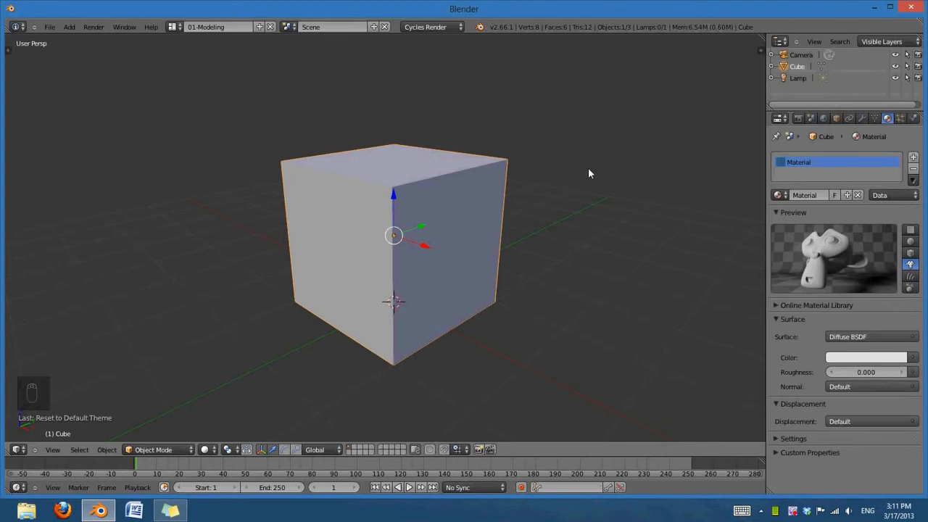
Step: Switch to File Explorer and open the Ocean folder inside Tutorials in the Videos library
{"action": "left_click", "coordinate": [26, 510]}
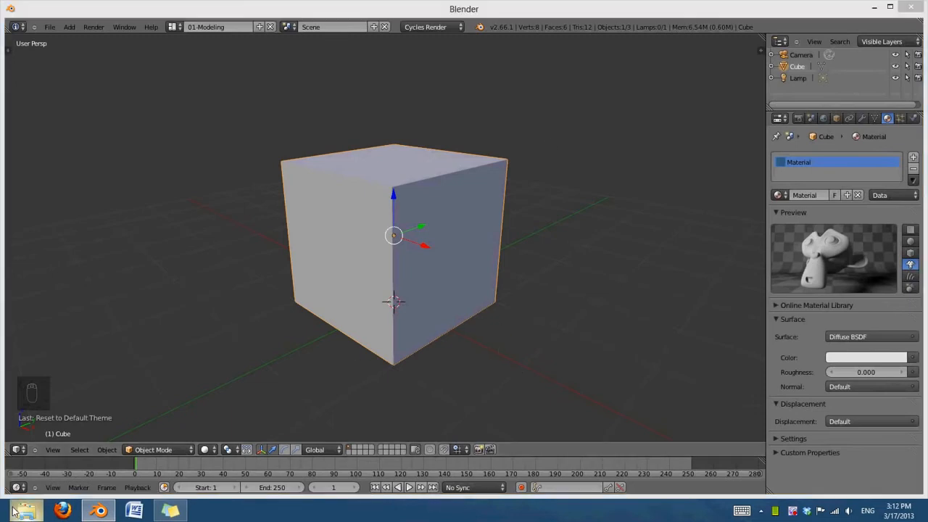
{"action": "double_click", "coordinate": [224, 203]}
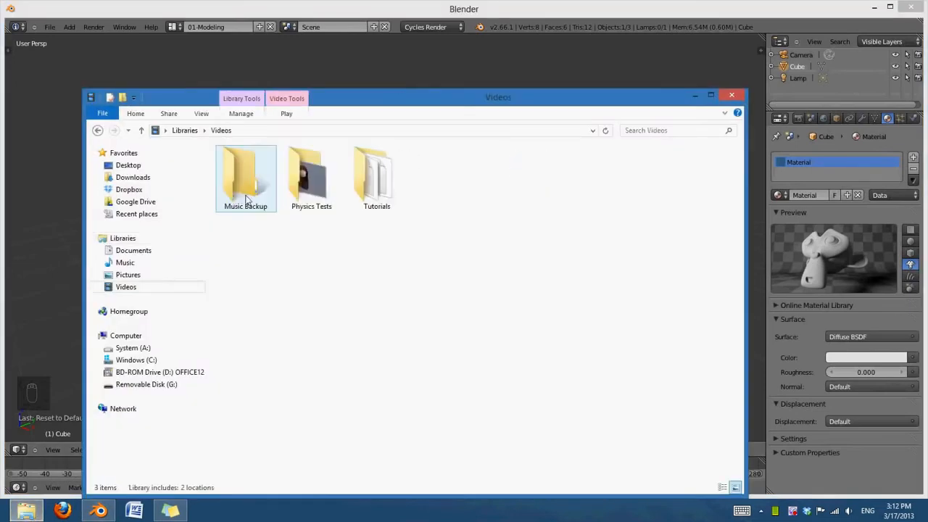
{"action": "double_click", "coordinate": [383, 191]}
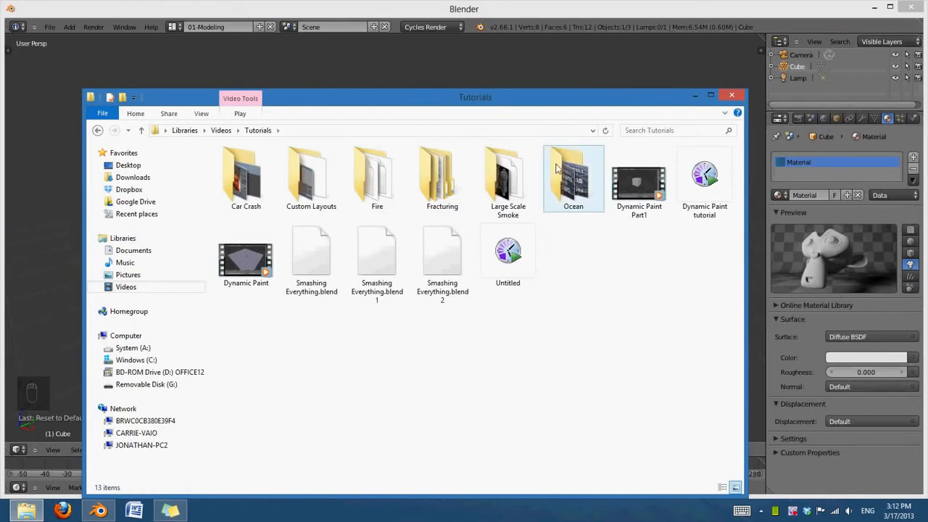
{"action": "double_click", "coordinate": [573, 178]}
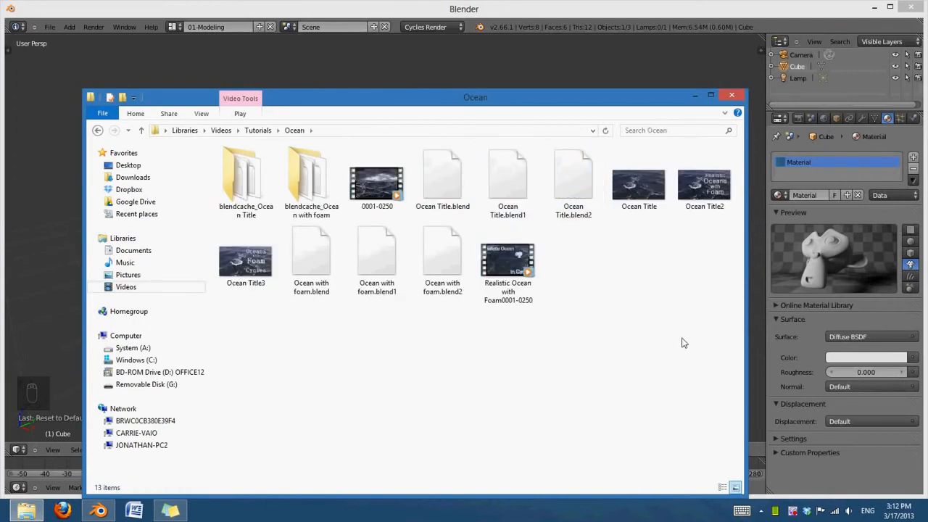
Step: Play the 0001-0250 ocean video, pausing to examine the foam, and close the player
{"action": "double_click", "coordinate": [376, 181]}
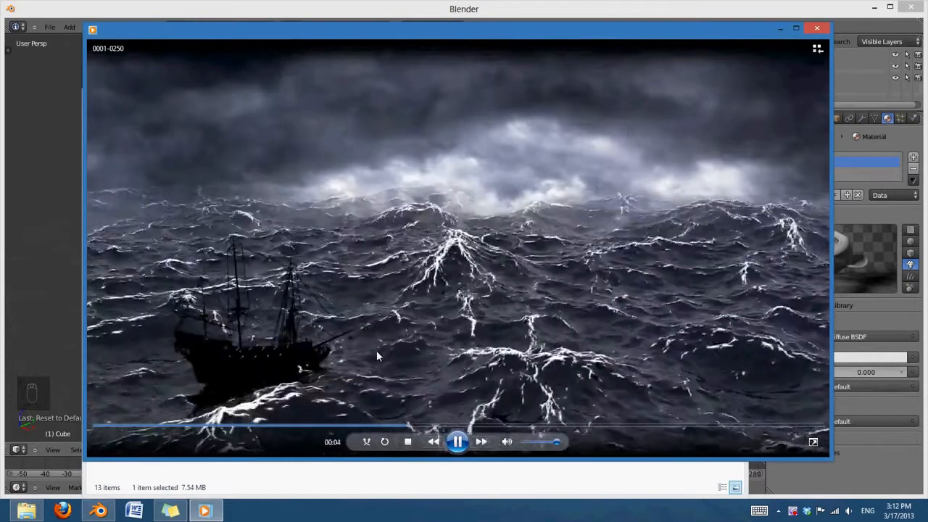
{"action": "left_click", "coordinate": [458, 442]}
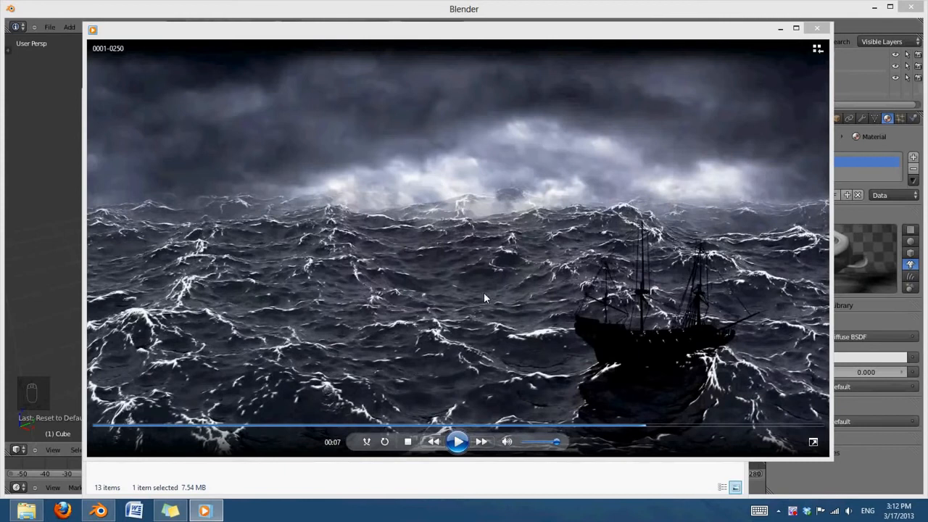
{"action": "left_click", "coordinate": [458, 443]}
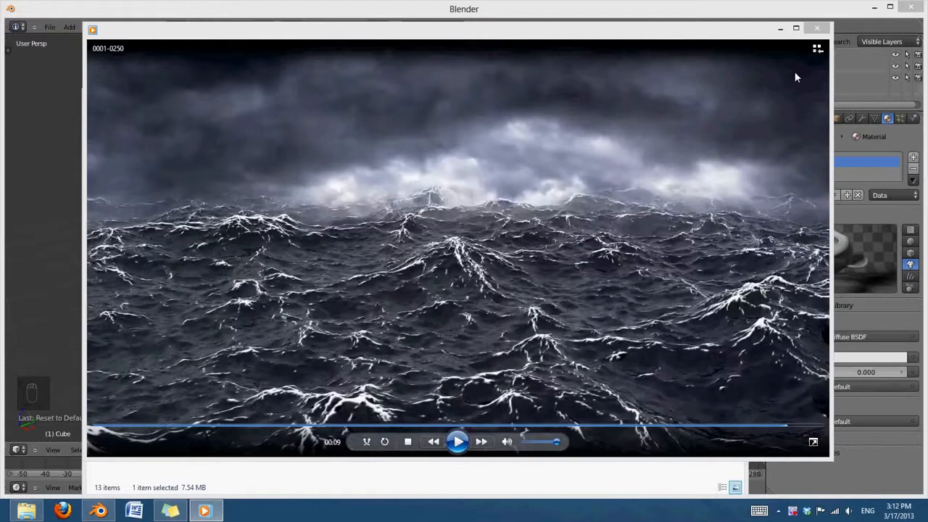
{"action": "left_click", "coordinate": [817, 27]}
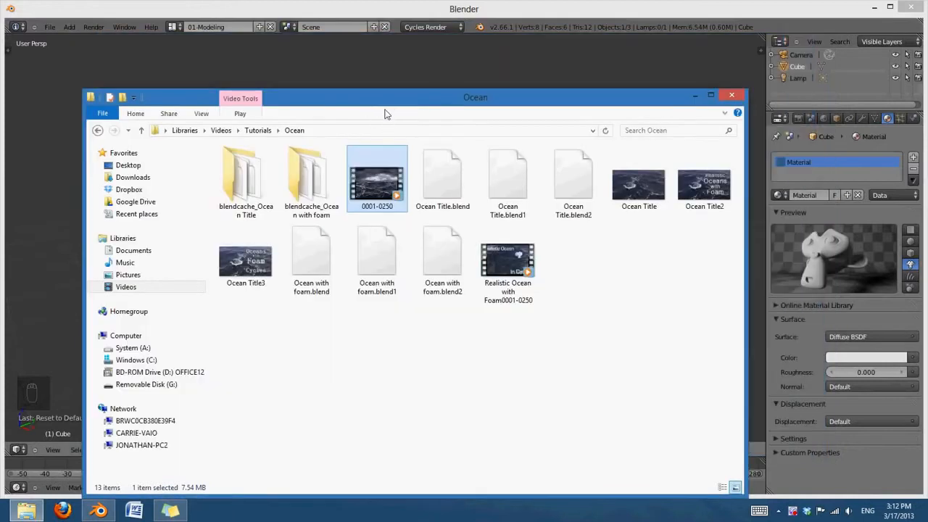
Step: Play the Realistic Ocean with Foam0001-0250 video, pausing at several points to examine the waves and foam, and close the player
{"action": "double_click", "coordinate": [507, 272]}
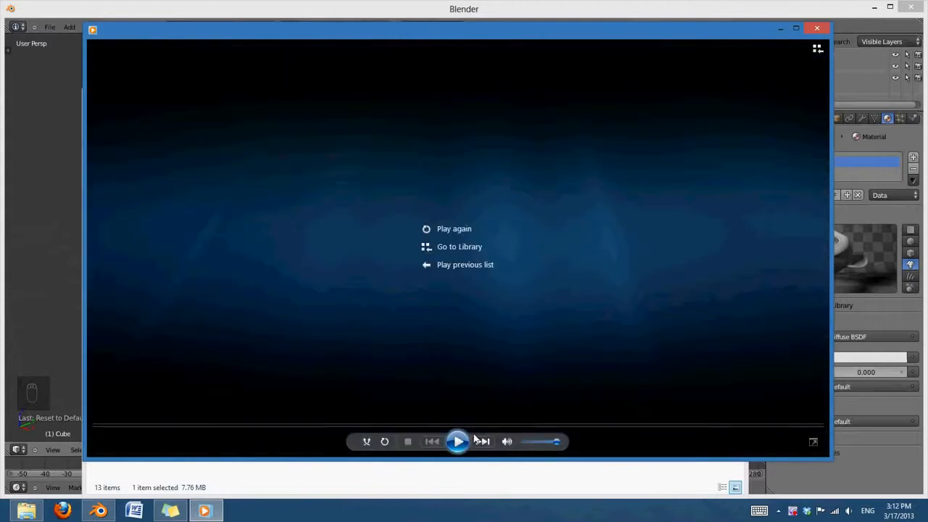
{"action": "left_click", "coordinate": [459, 442]}
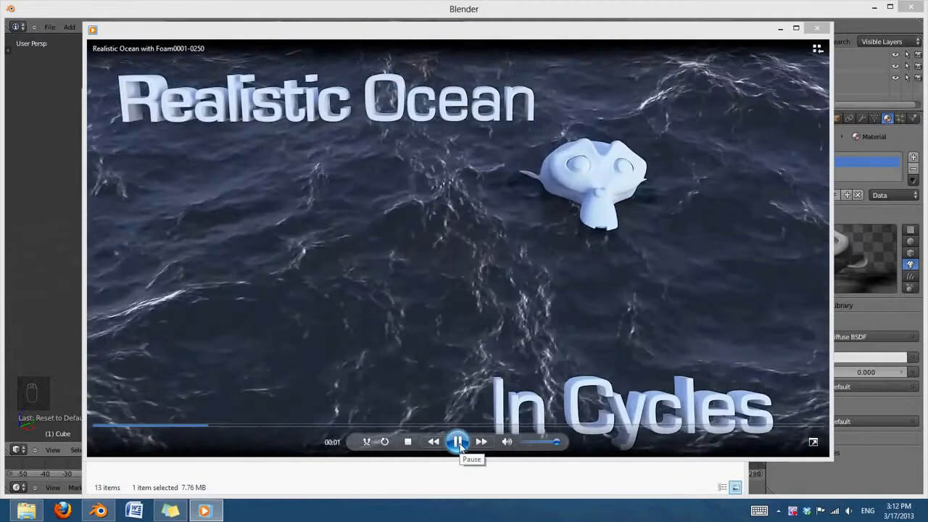
{"action": "left_click", "coordinate": [458, 441]}
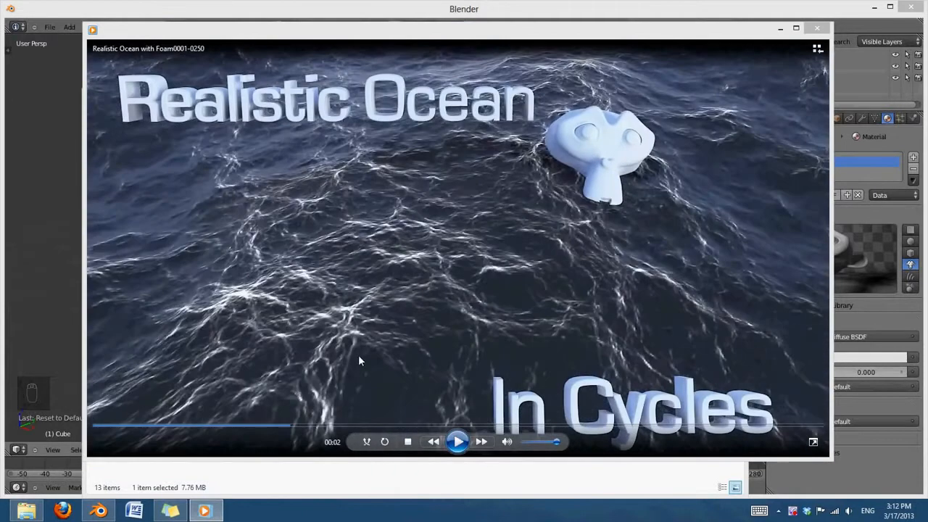
{"action": "left_click", "coordinate": [459, 441]}
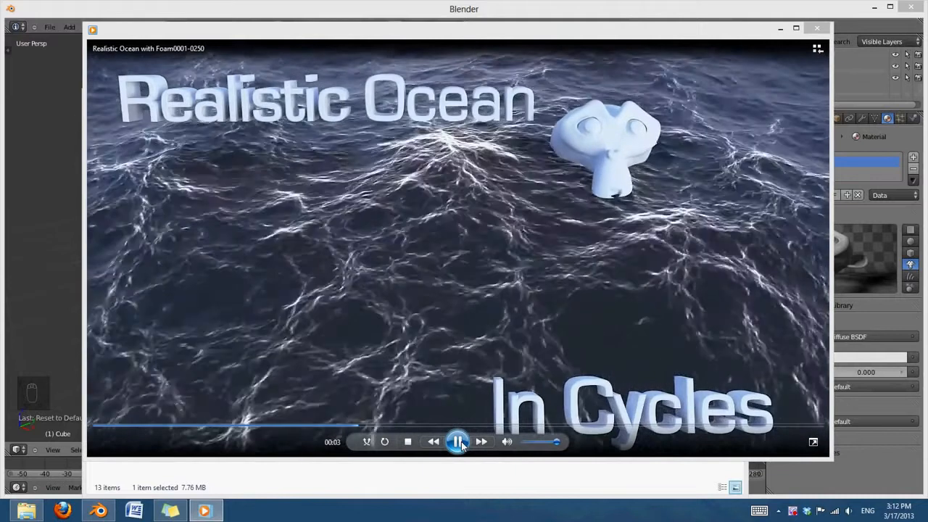
{"action": "left_click", "coordinate": [458, 441]}
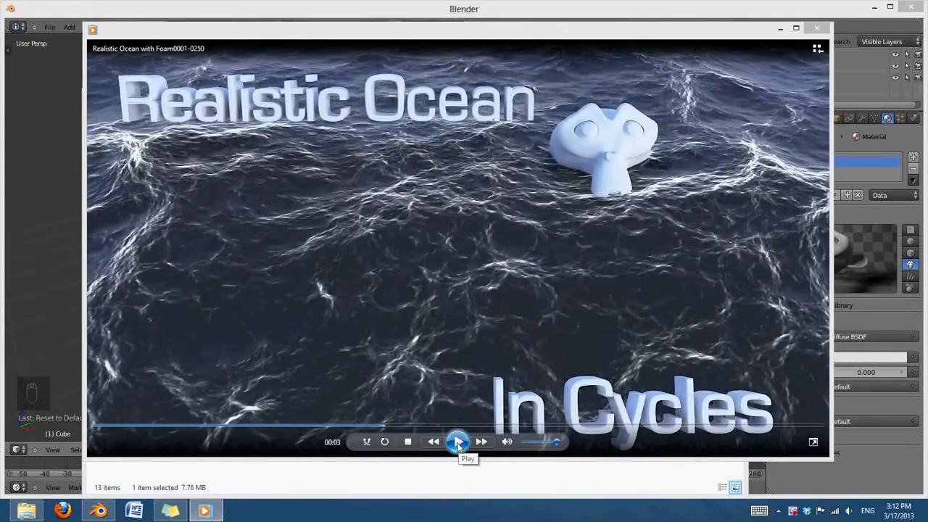
{"action": "left_click", "coordinate": [457, 442]}
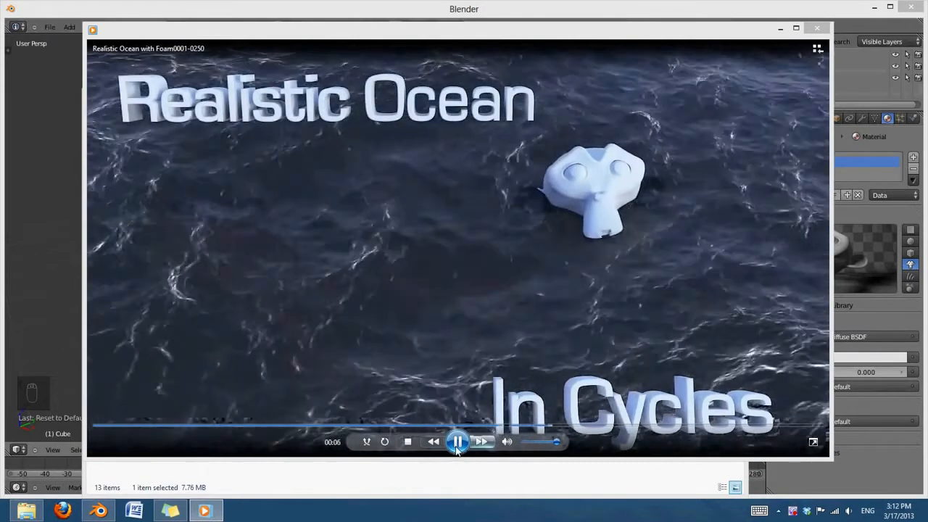
{"action": "left_click", "coordinate": [458, 442]}
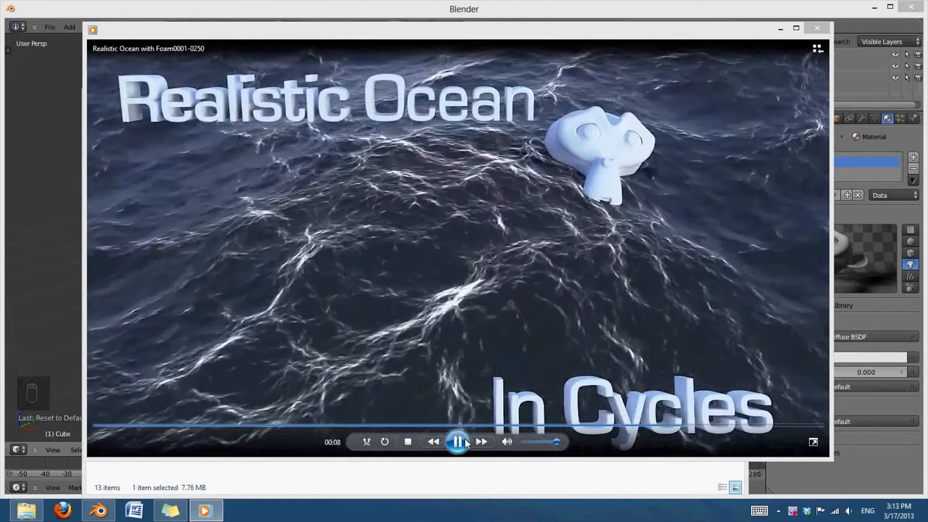
{"action": "left_click", "coordinate": [462, 441]}
{"action": "left_click", "coordinate": [823, 29]}
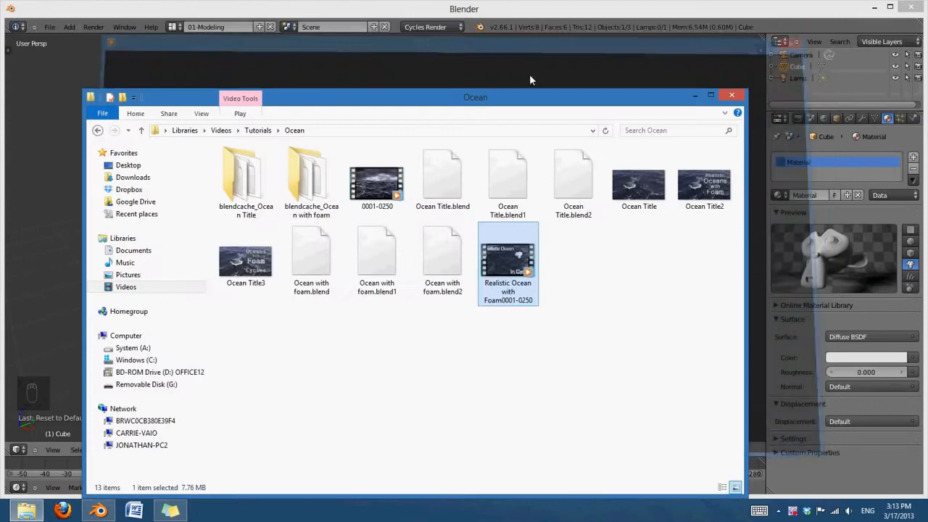
Step: View the Ocean Title2 image and close the viewer and the folder window to return to Blender
{"action": "left_click_drag", "start_coordinate": [503, 95], "coordinate": [516, 73]}
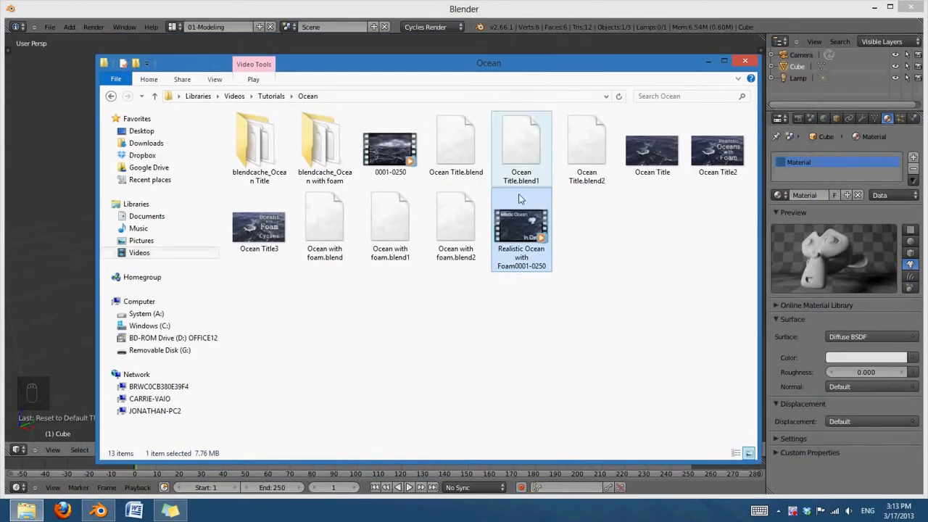
{"action": "double_click", "coordinate": [712, 169]}
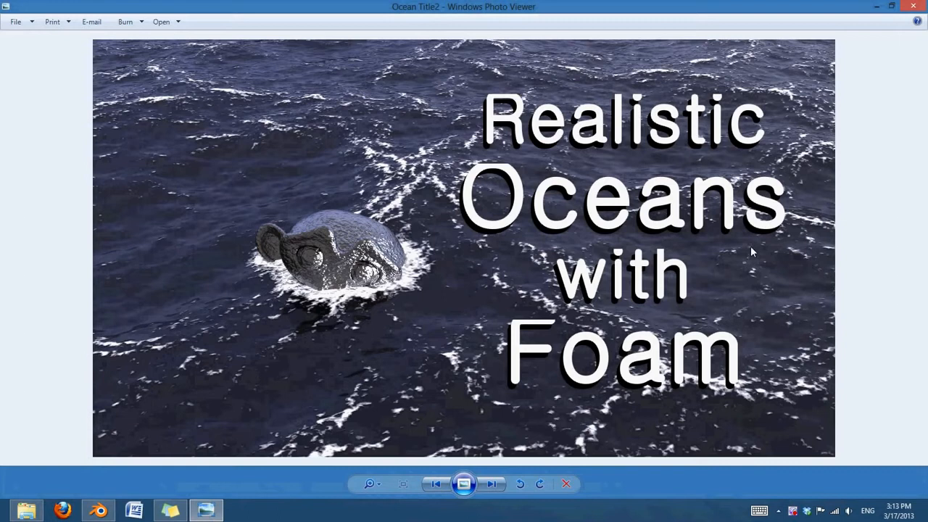
{"action": "left_click", "coordinate": [912, 9]}
{"action": "left_click", "coordinate": [744, 67]}
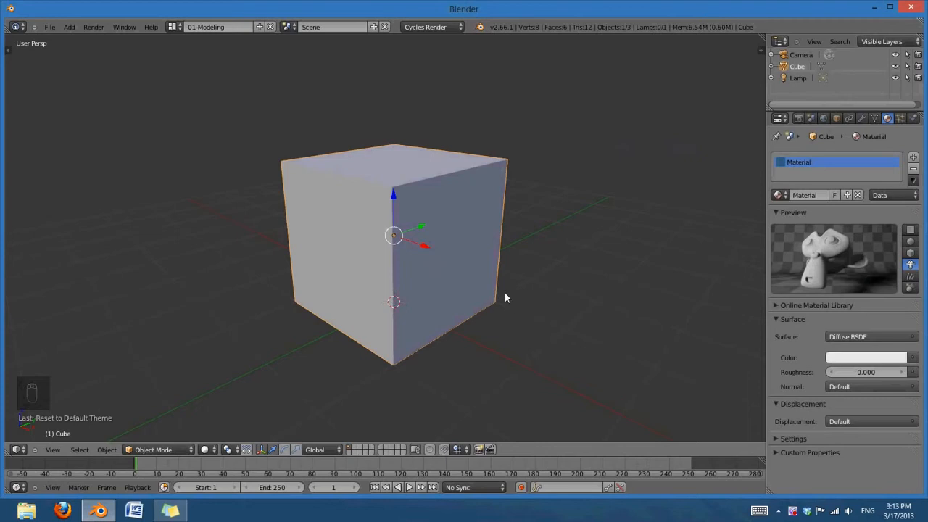
Step: Add an Ocean modifier to the default cube
{"action": "scroll", "coordinate": [475, 261], "scroll_direction": "down", "scroll_amount": 2}
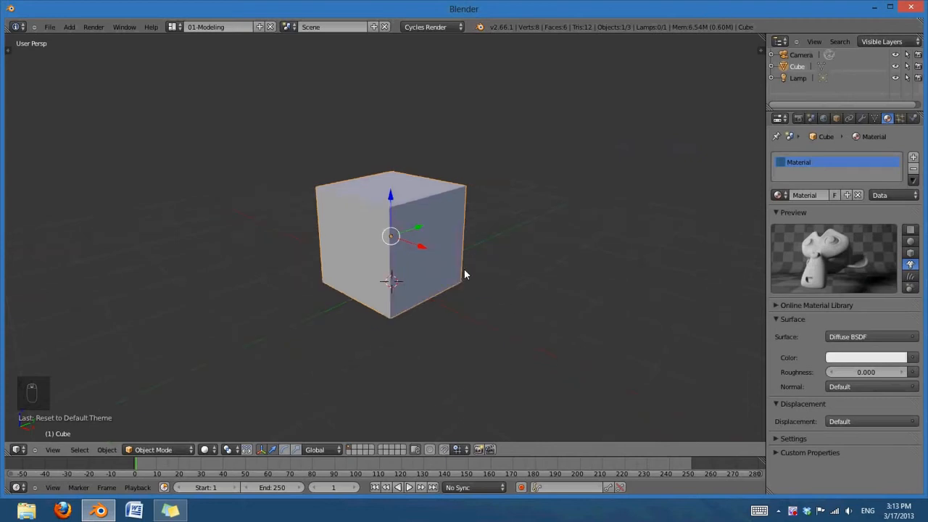
{"action": "left_click", "coordinate": [861, 118]}
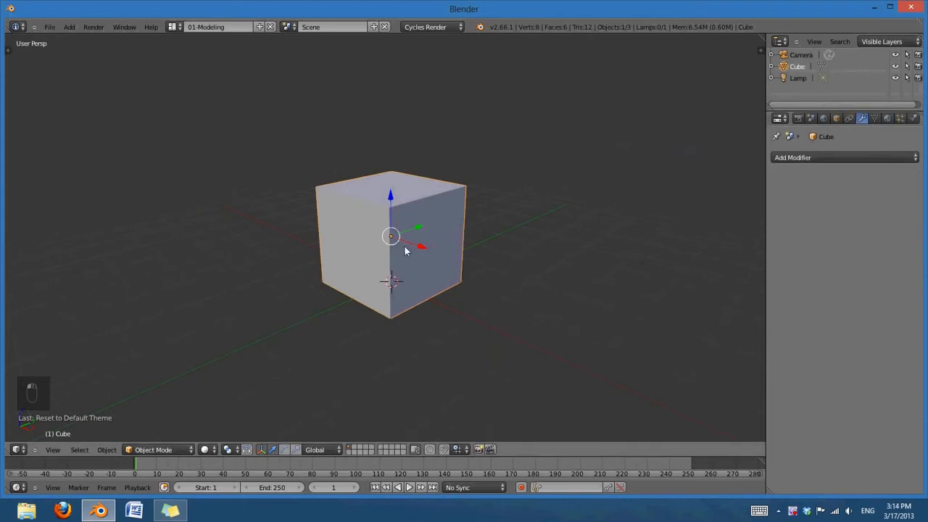
{"action": "middle_click_drag", "start_coordinate": [404, 250], "coordinate": [419, 262], "text": "shift"}
{"action": "left_click", "coordinate": [851, 155]}
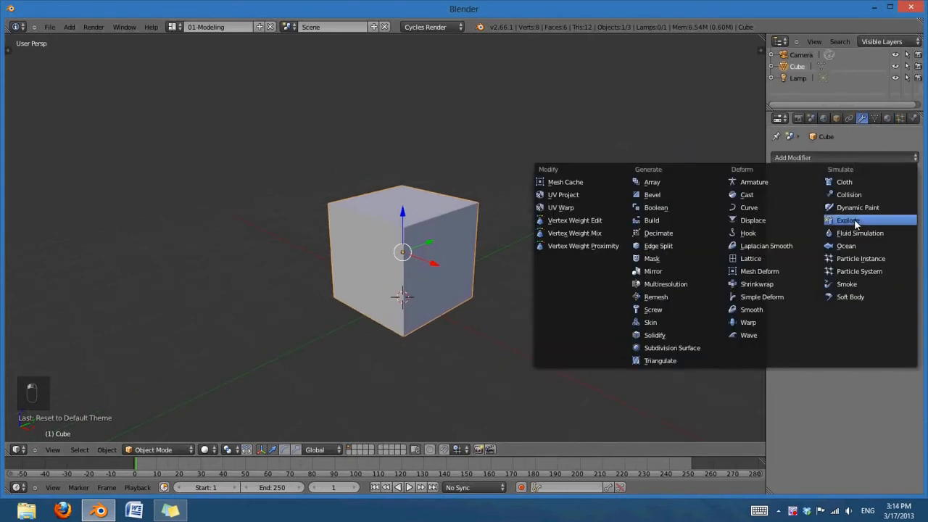
{"action": "left_click", "coordinate": [852, 246]}
Step: Set the Ocean modifier's resolution to 15
{"action": "scroll", "coordinate": [539, 248], "scroll_direction": "down", "scroll_amount": 4}
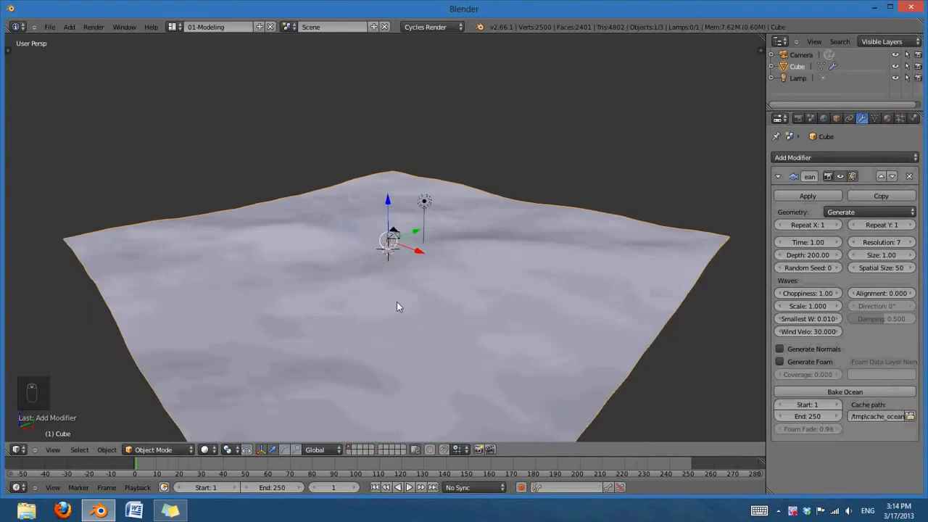
{"action": "middle_click_drag", "start_coordinate": [397, 306], "coordinate": [676, 292]}
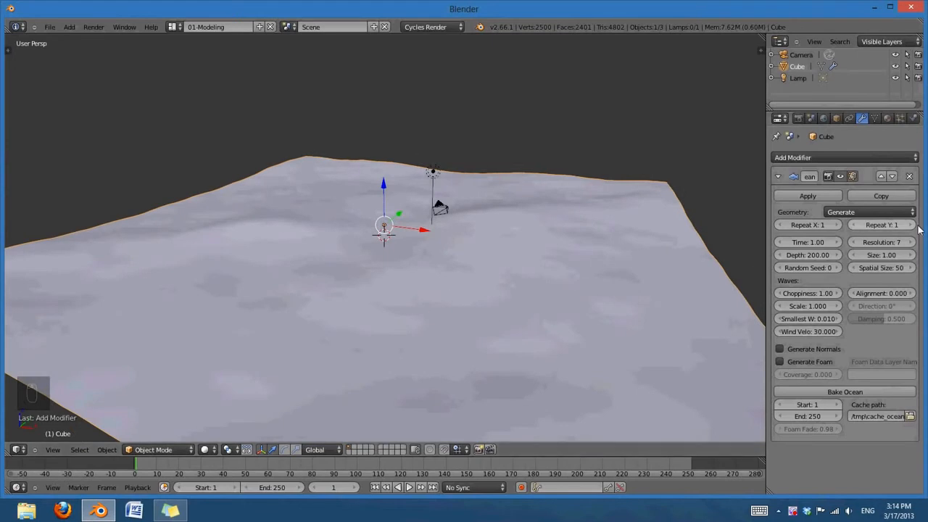
{"action": "left_click", "coordinate": [881, 242]}
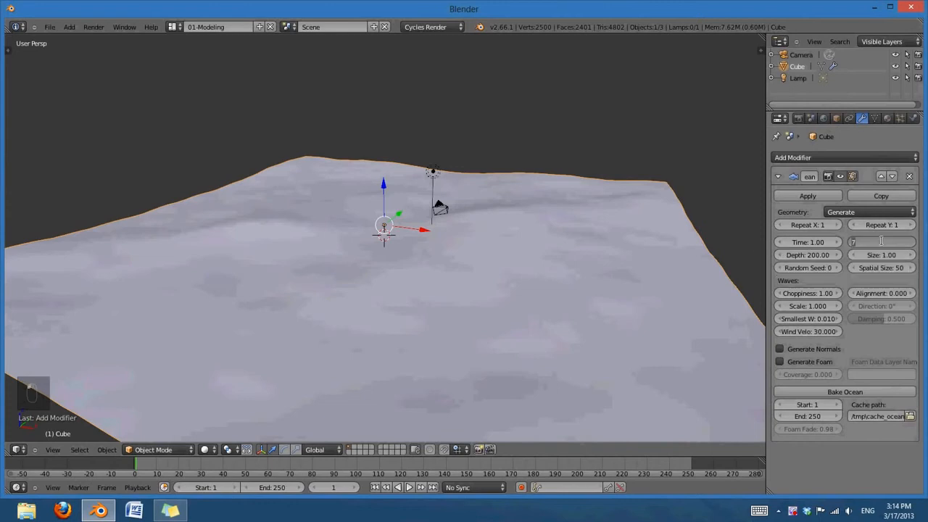
{"action": "type", "text": "15"}
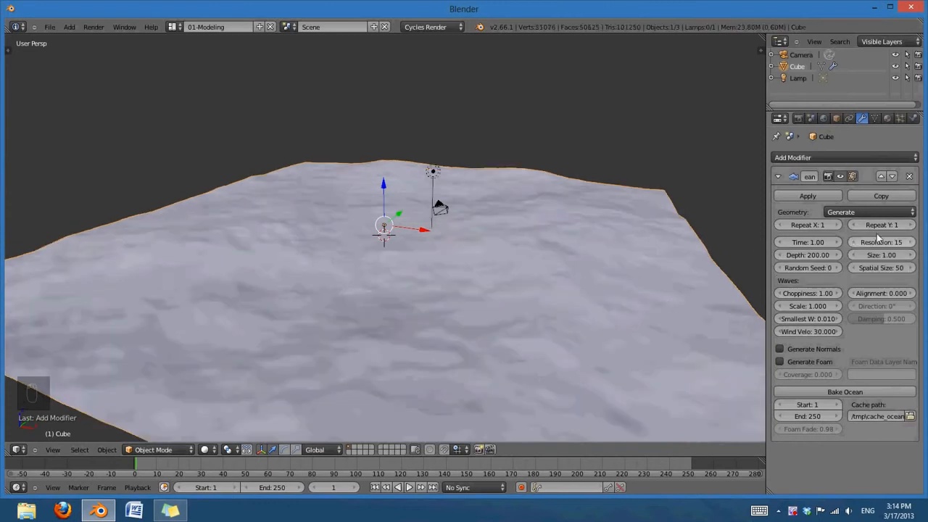
{"action": "key", "text": "Return"}
Step: Set the Ocean modifier's spatial size to 75
{"action": "middle_click_drag", "start_coordinate": [275, 251], "coordinate": [230, 265]}
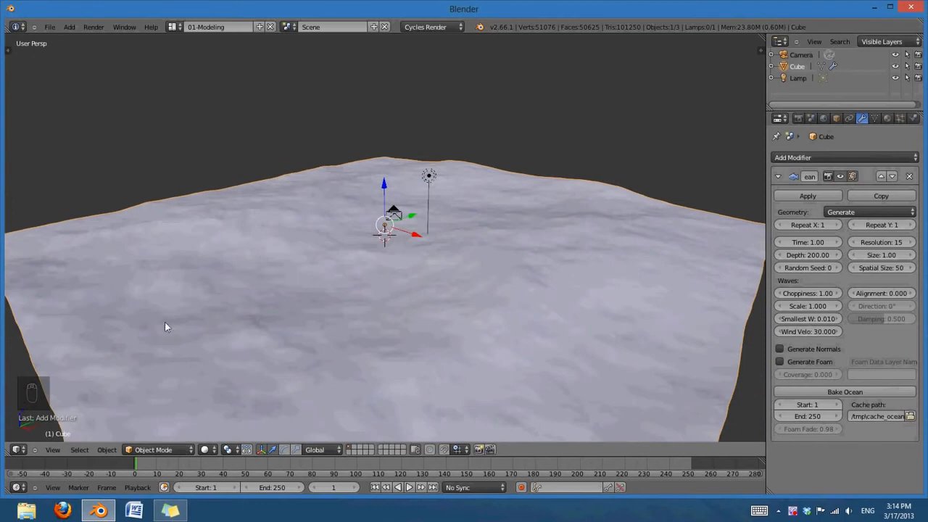
{"action": "middle_click_drag", "start_coordinate": [276, 394], "coordinate": [390, 312]}
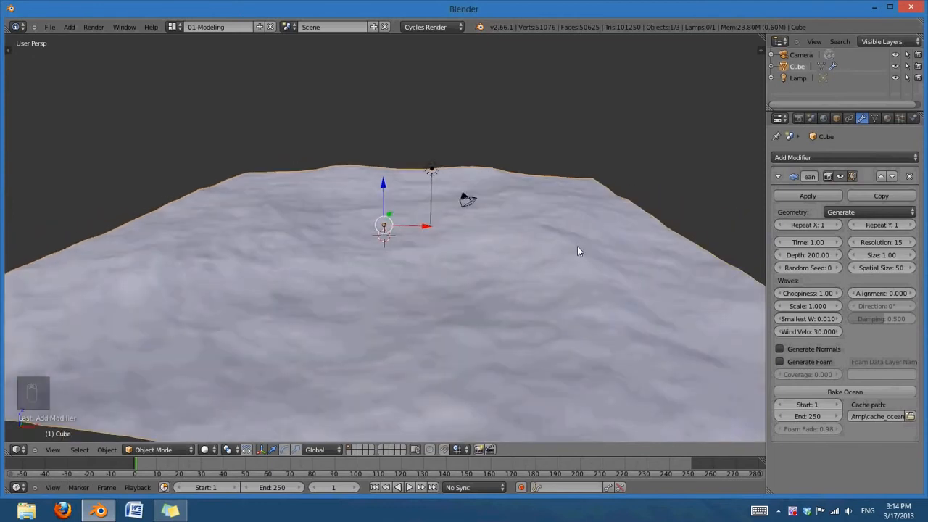
{"action": "left_click", "coordinate": [884, 268]}
{"action": "type", "text": "75"}
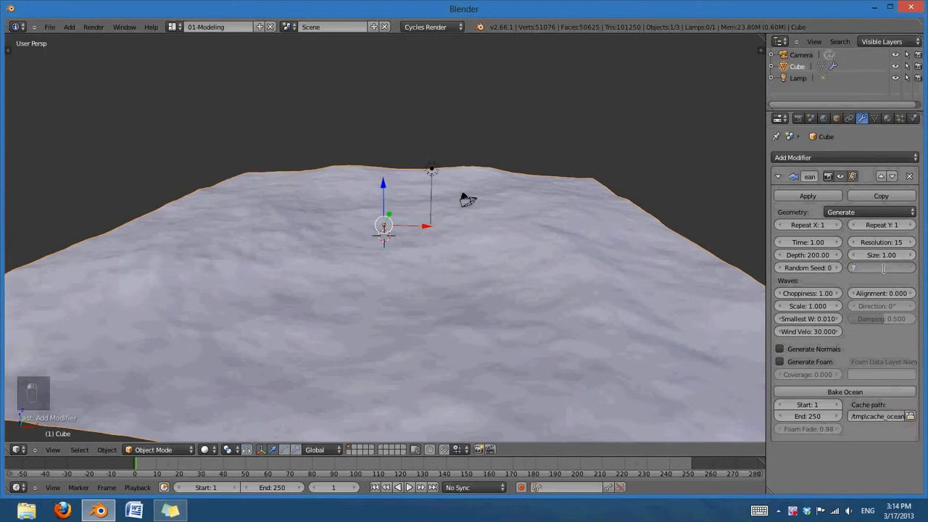
{"action": "key", "text": "Return"}
Step: Set the choppiness of the ocean waves to 5 and inspect the surface
{"action": "middle_click_drag", "start_coordinate": [351, 330], "coordinate": [414, 340]}
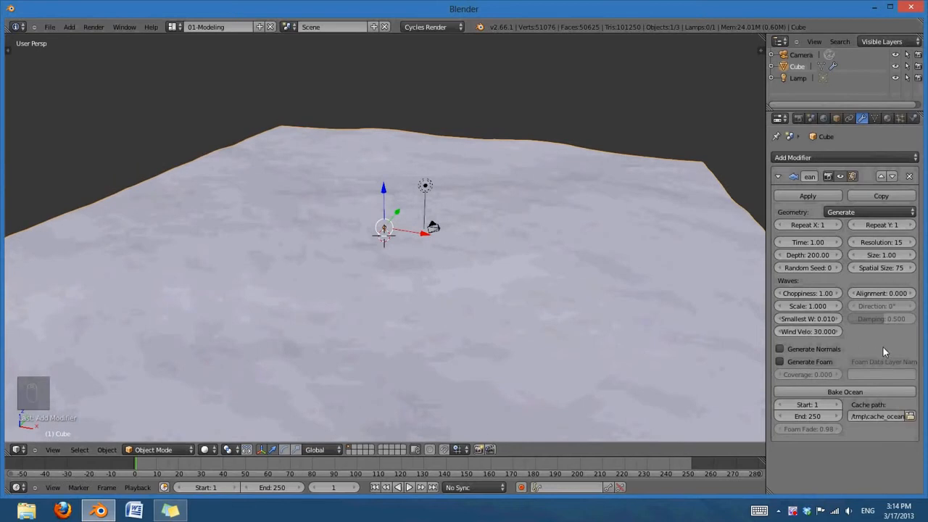
{"action": "middle_click_drag", "start_coordinate": [397, 336], "coordinate": [454, 328]}
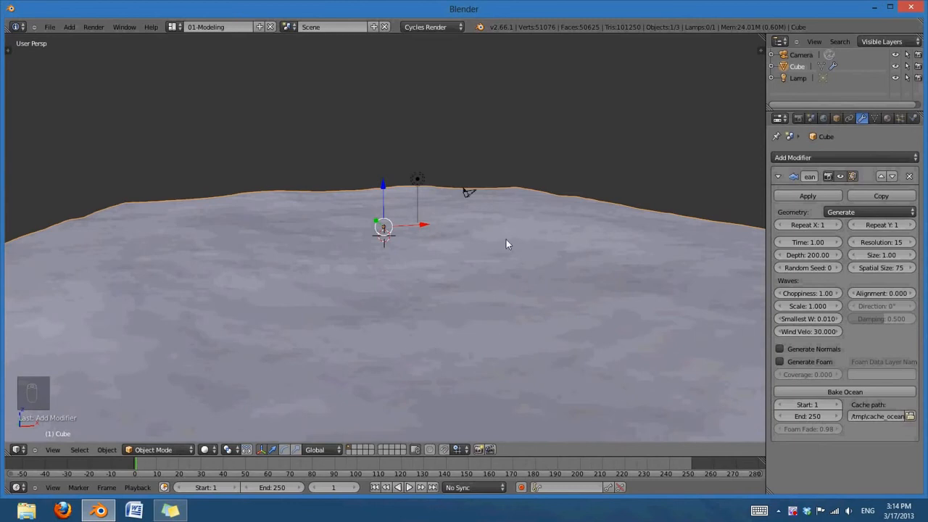
{"action": "middle_click_drag", "start_coordinate": [571, 266], "coordinate": [510, 271]}
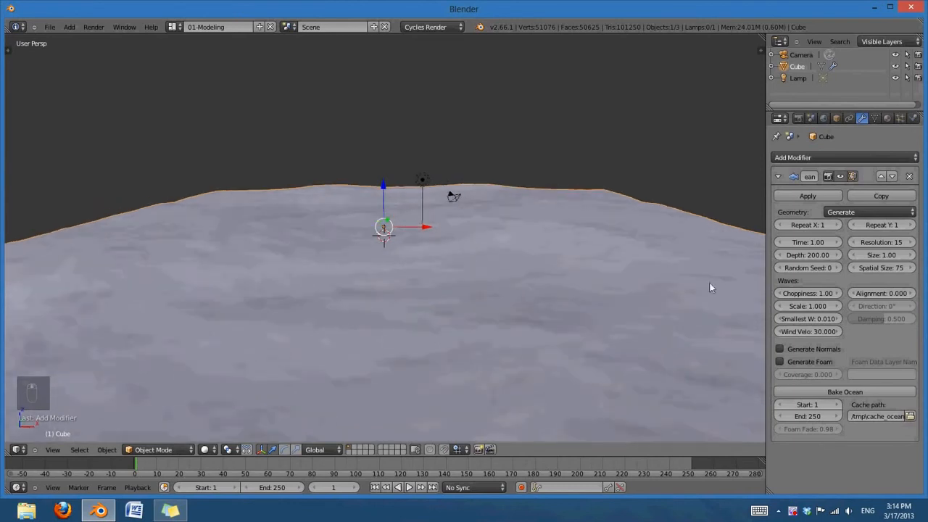
{"action": "left_click_drag", "start_coordinate": [800, 294], "coordinate": [836, 293]}
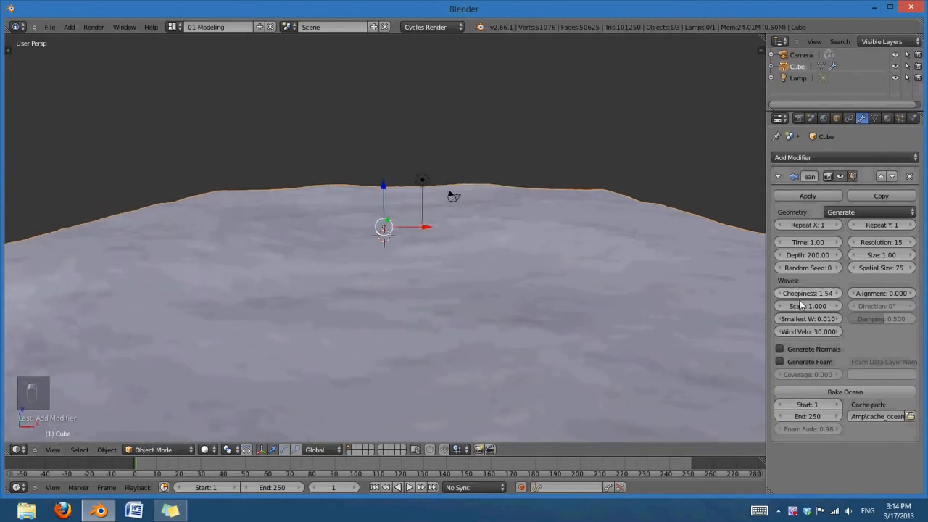
{"action": "left_click", "coordinate": [800, 292]}
{"action": "type", "text": "5"}
{"action": "key", "text": "Return"}
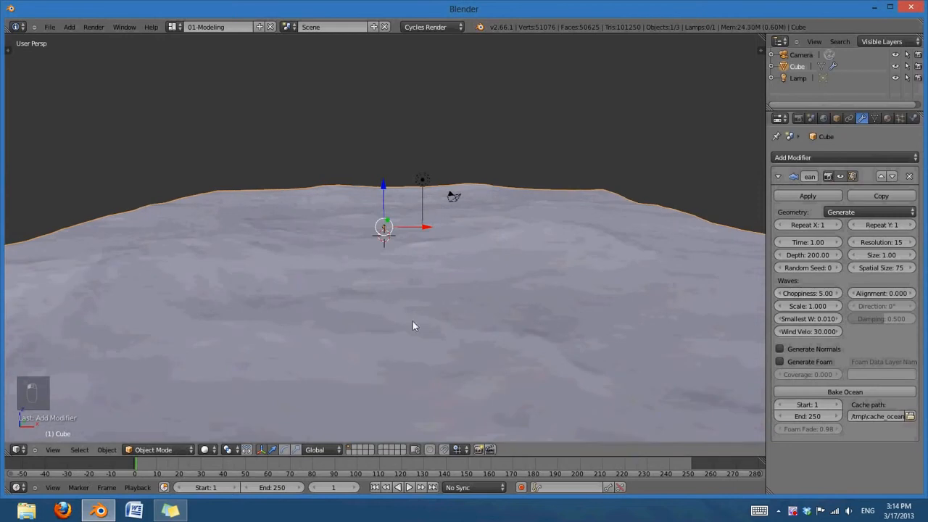
{"action": "middle_click_drag", "start_coordinate": [412, 321], "coordinate": [532, 259]}
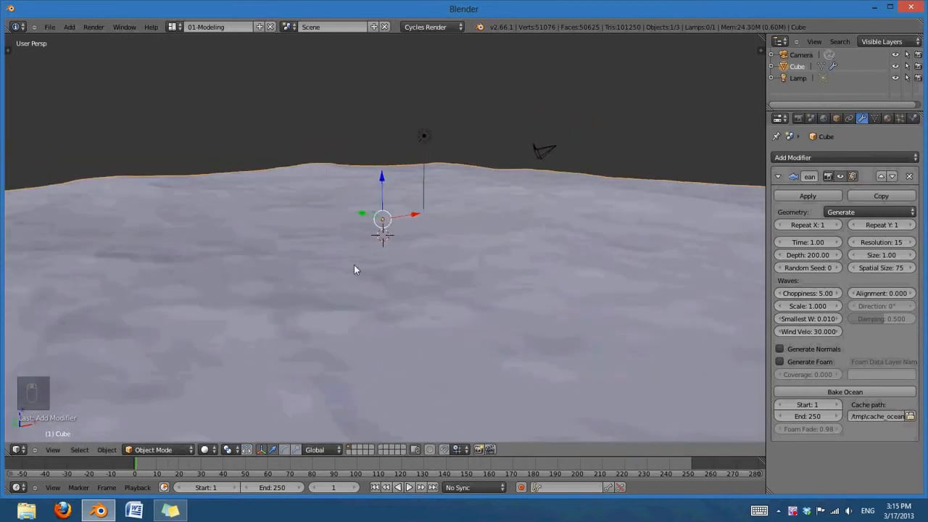
Step: Raise the scale of the ocean waves to 2.6 and inspect the surface
{"action": "middle_click_drag", "start_coordinate": [355, 265], "coordinate": [425, 271]}
{"action": "middle_click_drag", "start_coordinate": [583, 222], "coordinate": [457, 305]}
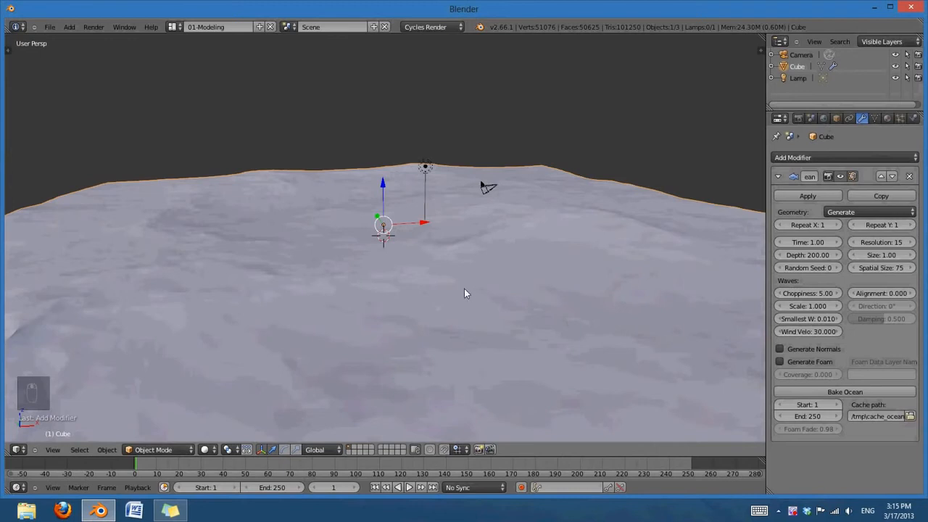
{"action": "middle_click_drag", "start_coordinate": [464, 289], "coordinate": [477, 285]}
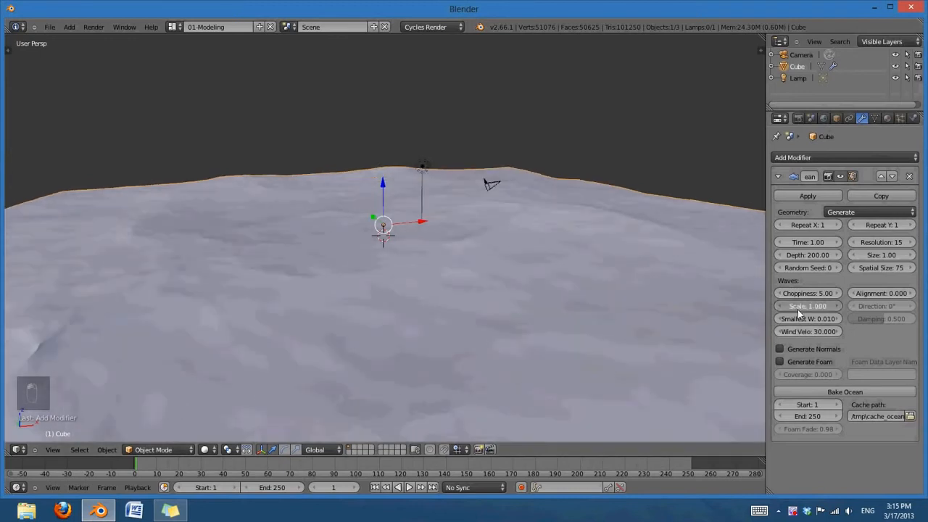
{"action": "left_click_drag", "start_coordinate": [798, 309], "coordinate": [708, 305]}
{"action": "middle_click_drag", "start_coordinate": [299, 278], "coordinate": [340, 284]}
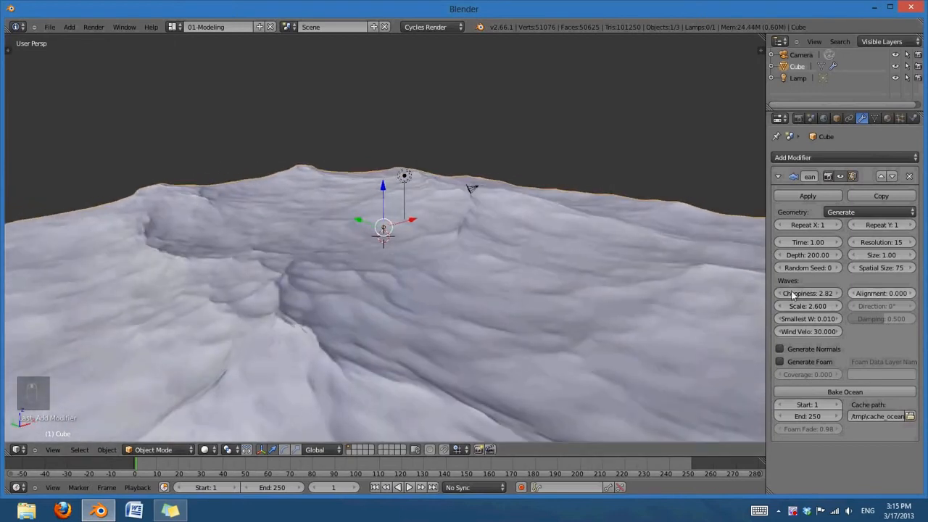
Step: Set both the choppiness and the scale of the ocean waves to 1
{"action": "type", "text": "1"}
{"action": "key", "text": "Return"}
{"action": "left_click", "coordinate": [805, 305]}
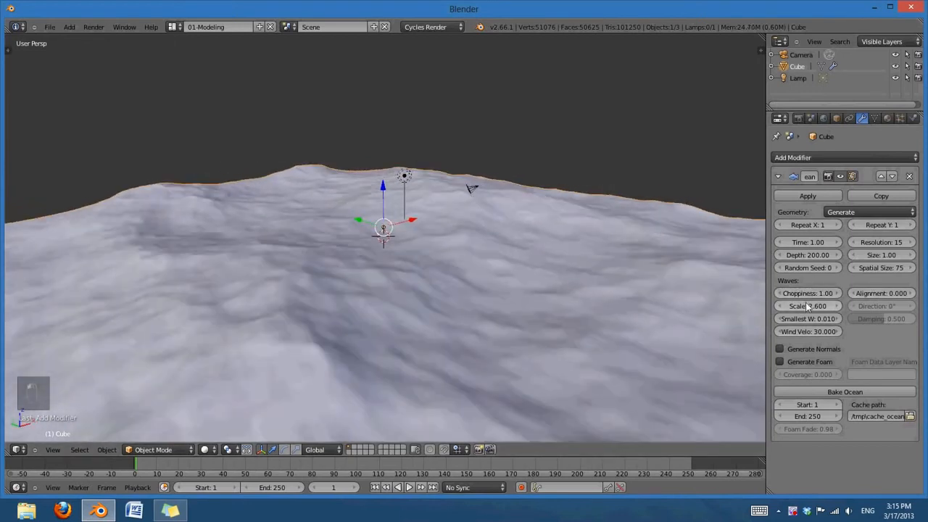
{"action": "type", "text": "1"}
{"action": "key", "text": "Return"}
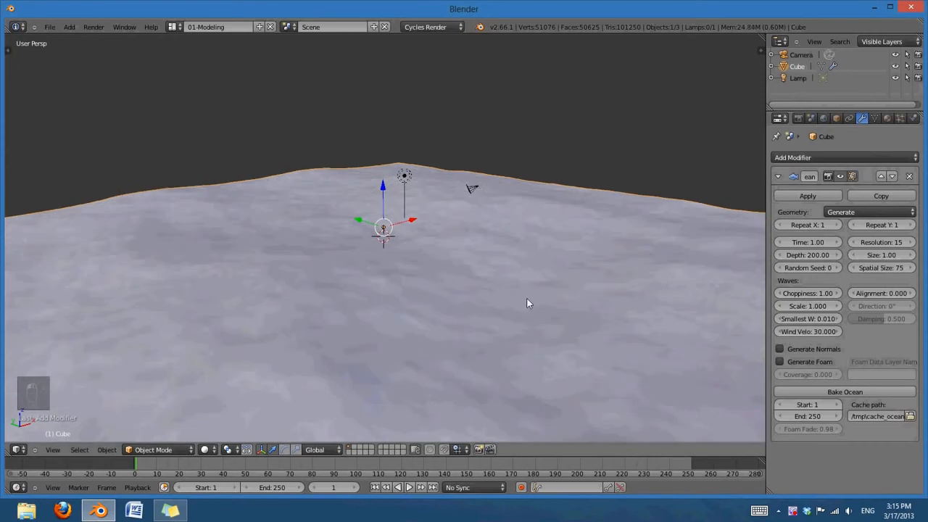
Step: Set the Ocean modifier's wind velocity to 75 and inspect the waves
{"action": "left_click", "coordinate": [814, 332]}
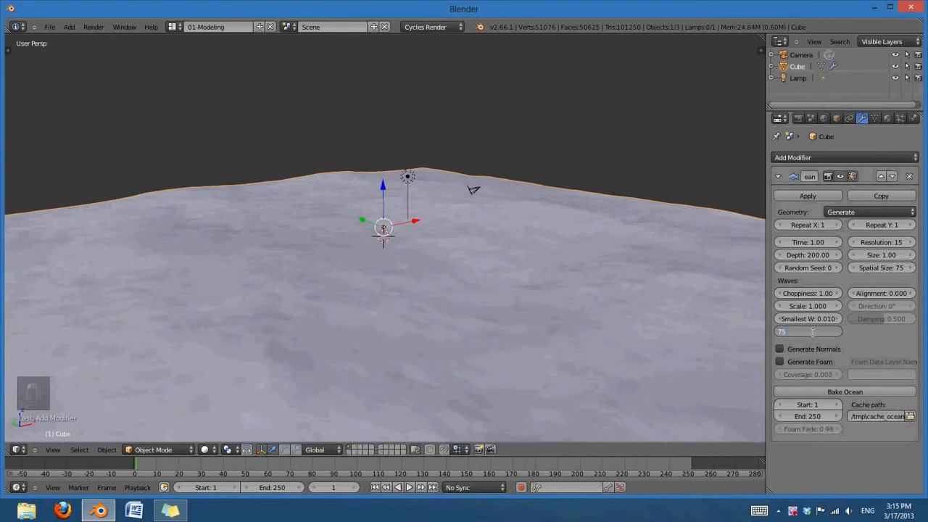
{"action": "key", "text": "Return"}
{"action": "middle_click_drag", "start_coordinate": [455, 317], "coordinate": [521, 332]}
{"action": "middle_click_drag", "start_coordinate": [446, 315], "coordinate": [353, 288]}
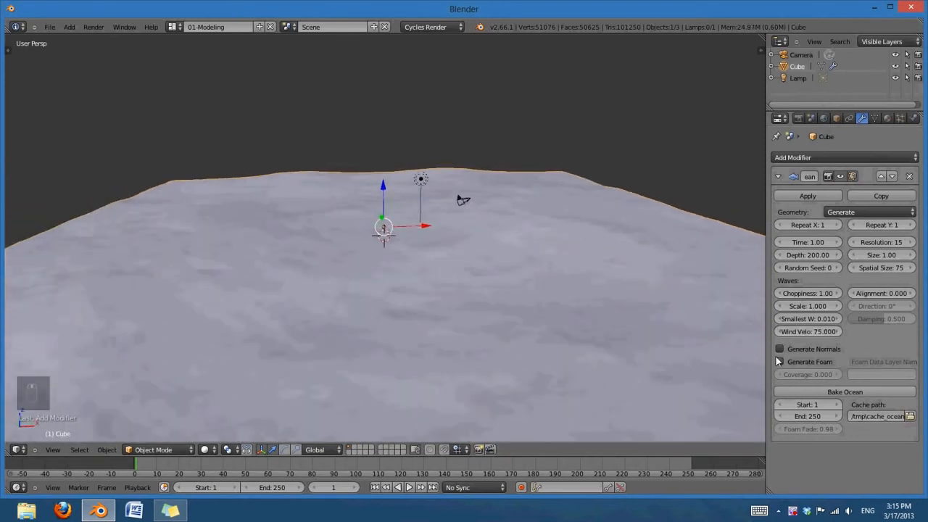
Step: Set the Ocean modifier's wind velocity to 12 and check the surface
{"action": "left_click", "coordinate": [804, 333]}
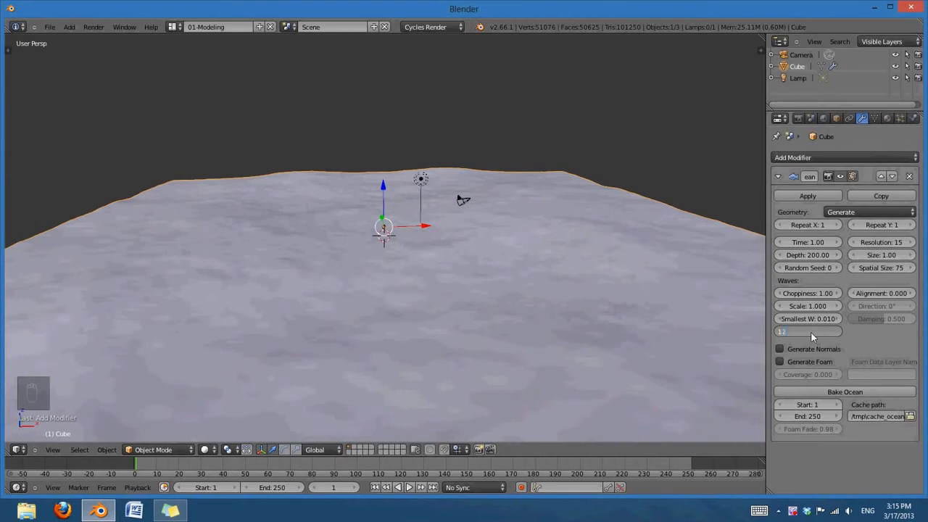
{"action": "key", "text": "Return"}
{"action": "middle_click_drag", "start_coordinate": [455, 311], "coordinate": [519, 311]}
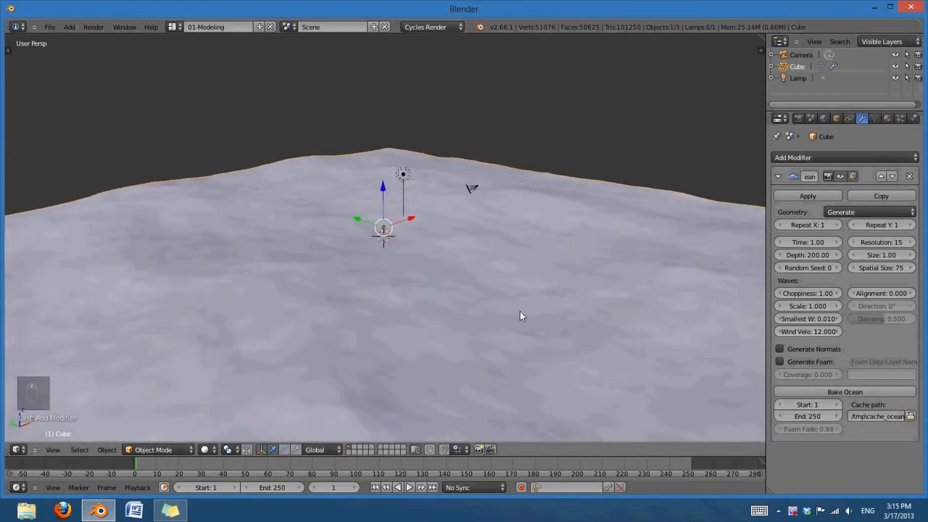
{"action": "middle_click_drag", "start_coordinate": [699, 297], "coordinate": [653, 319]}
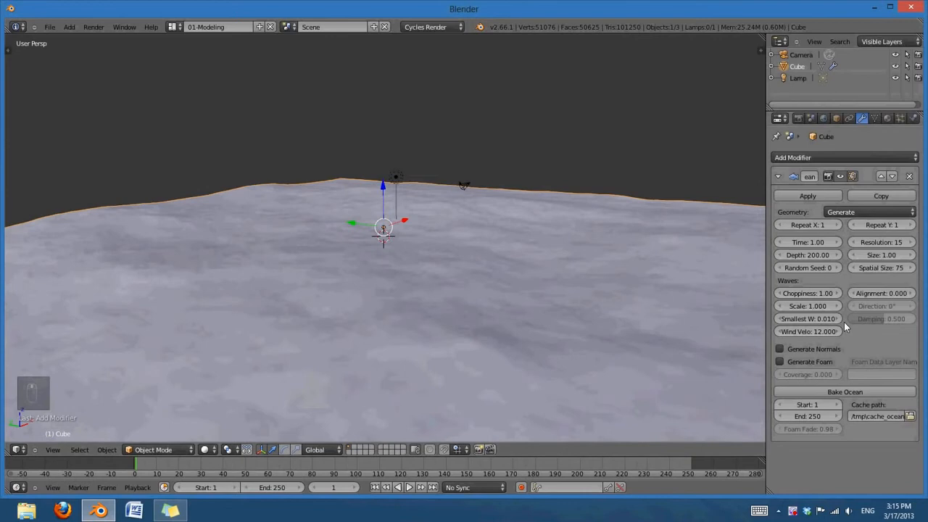
Step: Lower the wind velocity of the ocean waves to 8
{"action": "type", "text": "8"}
{"action": "key", "text": "Return"}
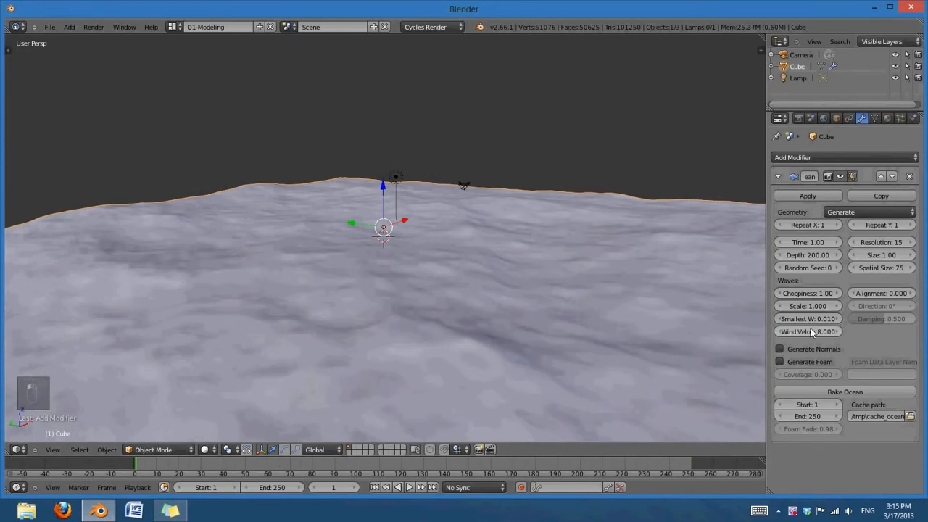
{"action": "middle_click_drag", "start_coordinate": [619, 354], "coordinate": [584, 349]}
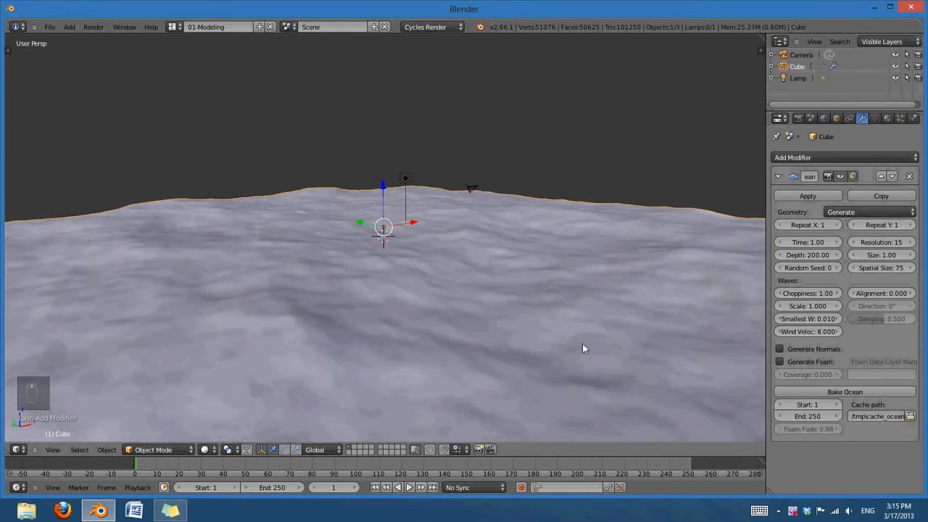
Step: Lower the wind velocity to 6 and inspect the smaller ripples
{"action": "left_click", "coordinate": [813, 330]}
{"action": "type", "text": "6"}
{"action": "key", "text": "Return"}
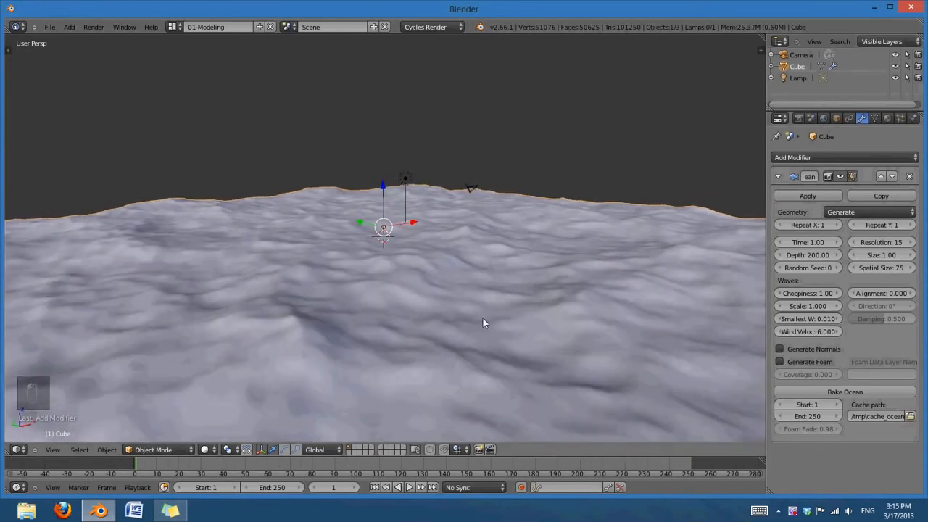
{"action": "middle_click_drag", "start_coordinate": [482, 316], "coordinate": [460, 321]}
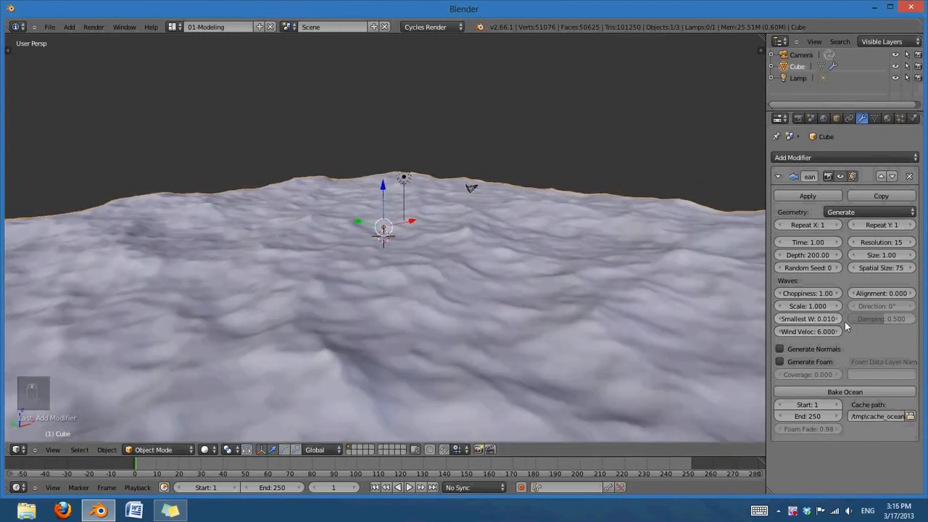
Step: Reduce the wind velocity of the ocean to 5 and check the waves
{"action": "left_click", "coordinate": [804, 332]}
{"action": "type", "text": "5"}
{"action": "key", "text": "Return"}
{"action": "middle_click_drag", "start_coordinate": [372, 302], "coordinate": [406, 306]}
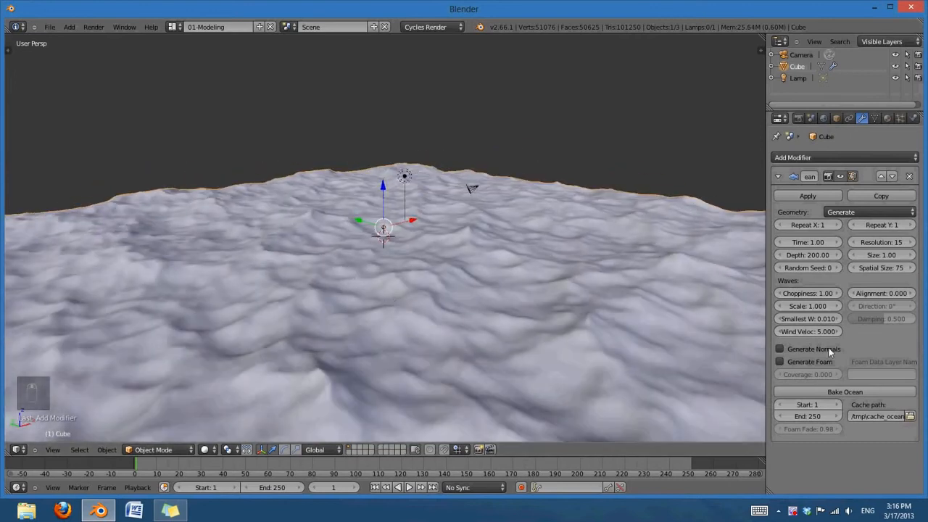
Step: Set the choppiness of the waves to 2 and examine the crests up close
{"action": "left_click", "coordinate": [806, 293]}
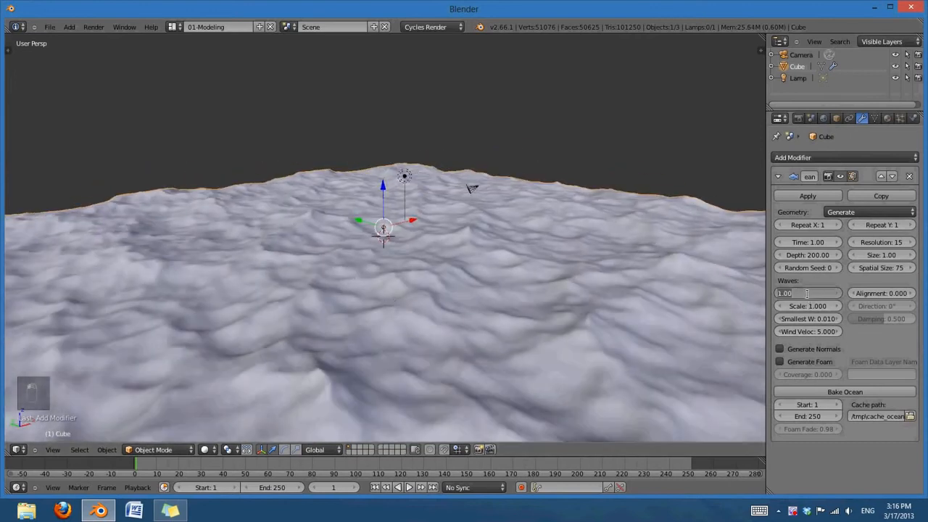
{"action": "type", "text": "2"}
{"action": "key", "text": "Return"}
{"action": "middle_click_drag", "start_coordinate": [735, 299], "coordinate": [679, 386]}
{"action": "middle_click_drag", "start_coordinate": [620, 338], "coordinate": [568, 328], "text": "shift"}
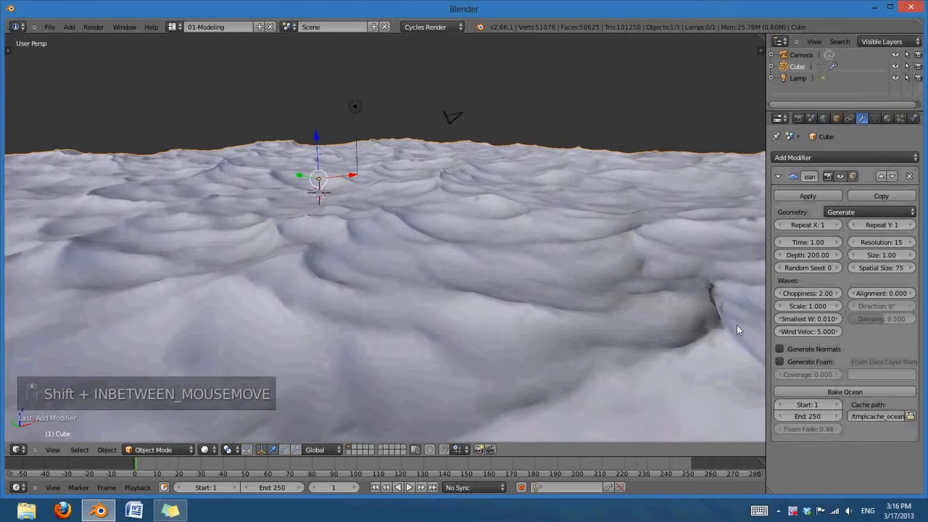
{"action": "middle_click_drag", "start_coordinate": [735, 325], "coordinate": [660, 366]}
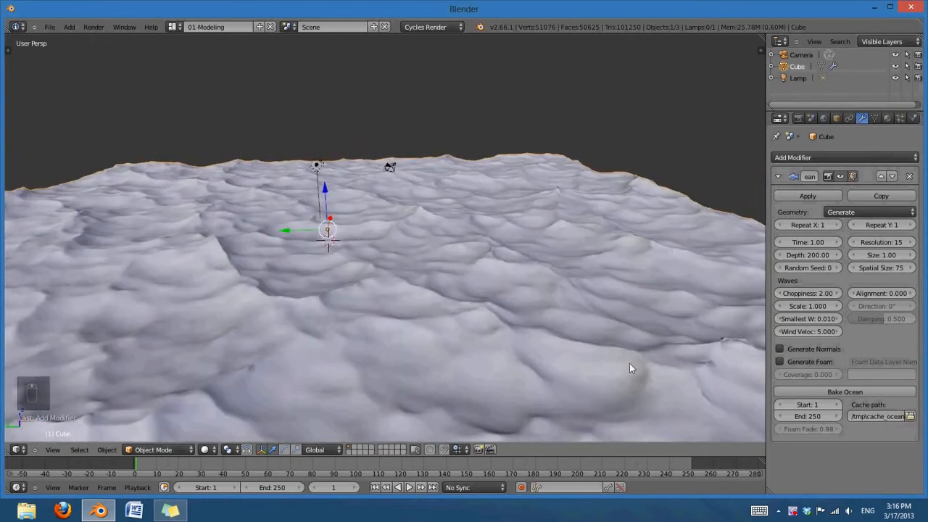
Step: Raise the Ocean modifier's wind velocity to 8 and check the surface
{"action": "left_click", "coordinate": [813, 333]}
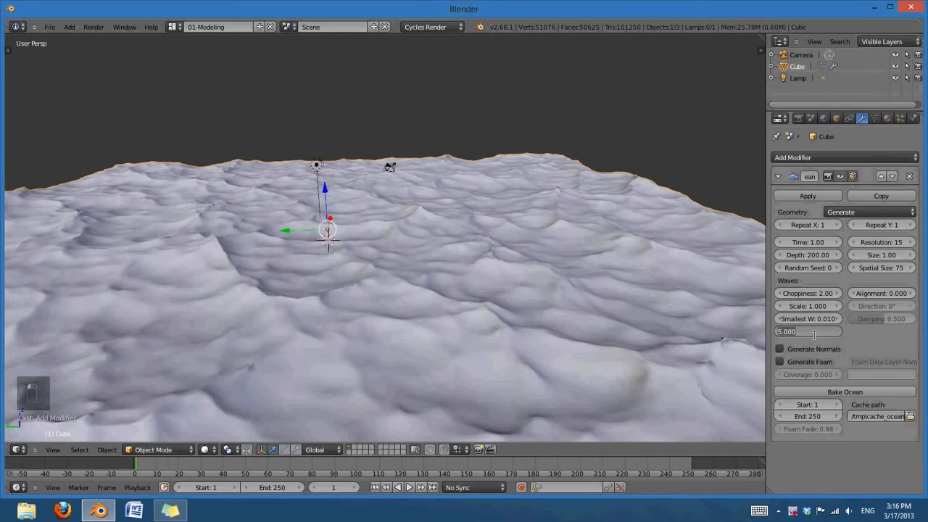
{"action": "type", "text": "8"}
{"action": "key", "text": "Return"}
{"action": "middle_click_drag", "start_coordinate": [283, 288], "coordinate": [319, 309]}
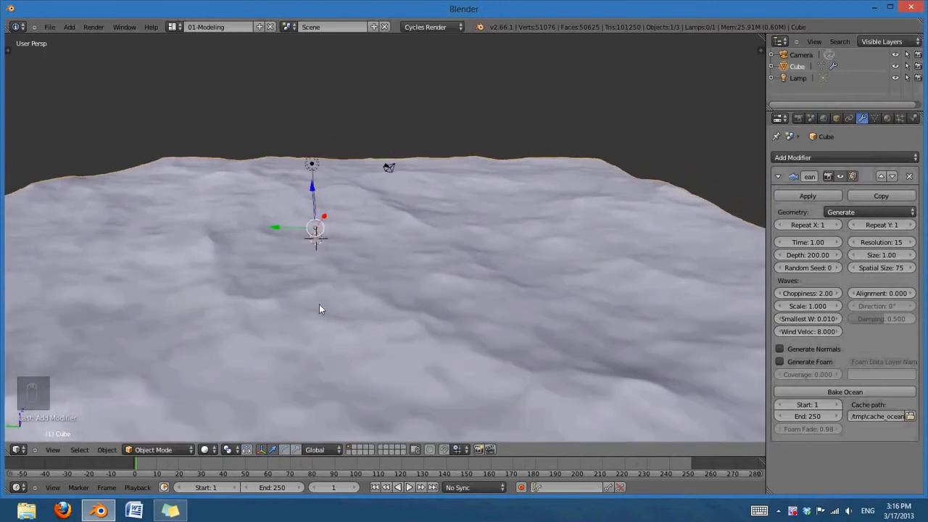
Step: Set the scale of the ocean waves to 2
{"action": "mouse_move", "coordinate": [810, 307]}
{"action": "left_mouse_down"}
{"action": "mouse_move", "coordinate": [796, 306]}
{"action": "mouse_move", "coordinate": [810, 309]}
{"action": "left_mouse_up"}
{"action": "left_click", "coordinate": [808, 307]}
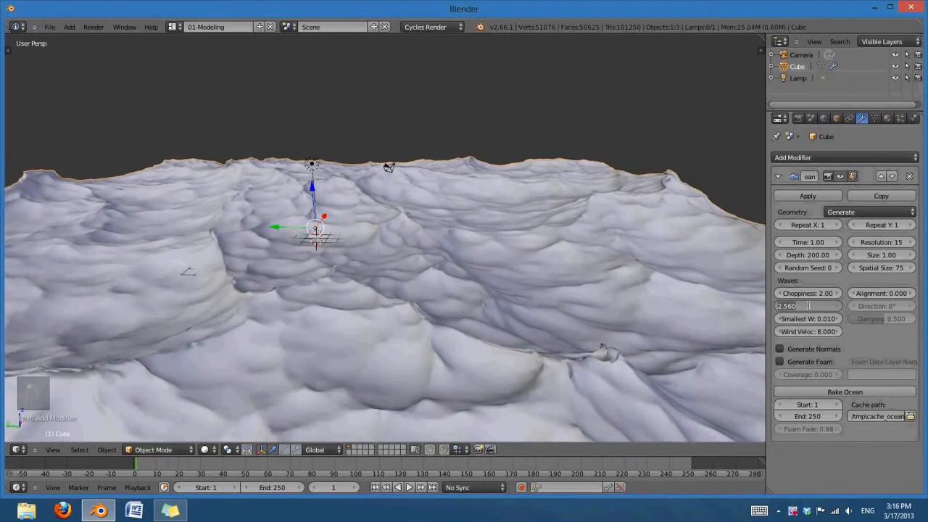
{"action": "type", "text": "2"}
{"action": "key", "text": "Return"}
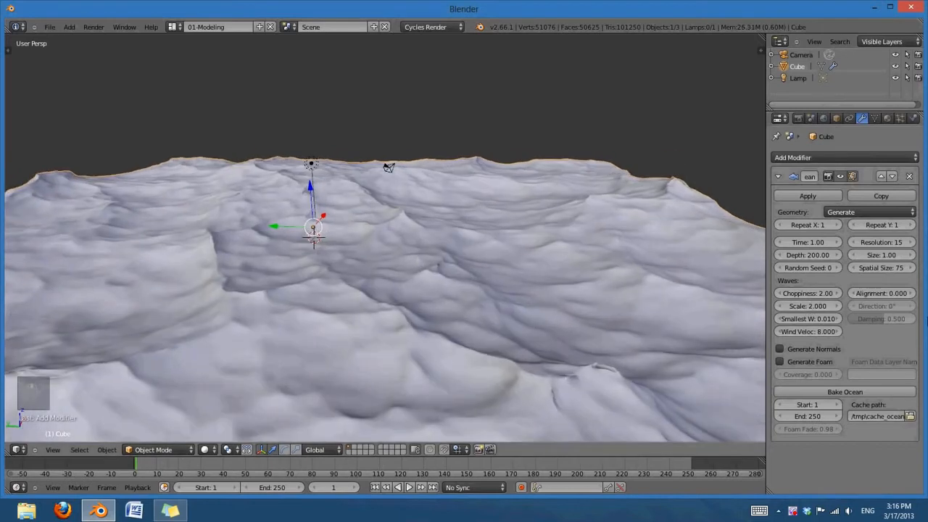
Step: Set the Ocean modifier's wind velocity to 10 and inspect the waves
{"action": "left_click", "coordinate": [812, 331]}
{"action": "type", "text": "10"}
{"action": "key", "text": "Return"}
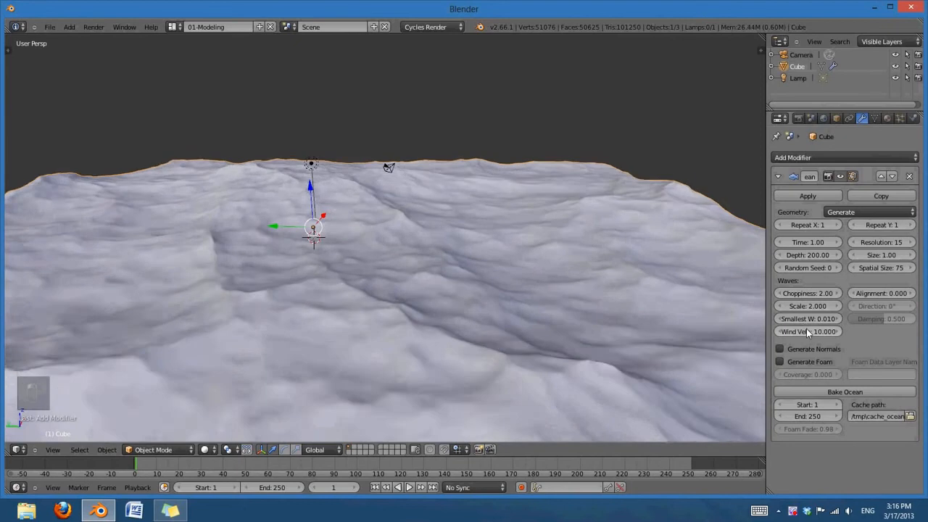
{"action": "middle_click_drag", "start_coordinate": [484, 332], "coordinate": [653, 326]}
Step: Set the choppiness of the ocean waves to 1.8
{"action": "key", "text": "KP_1"}
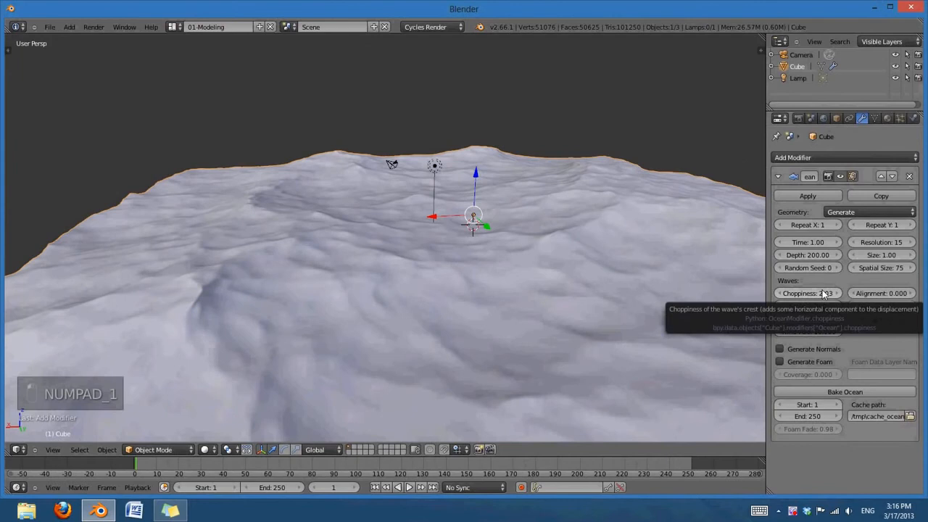
{"action": "left_click", "coordinate": [809, 293]}
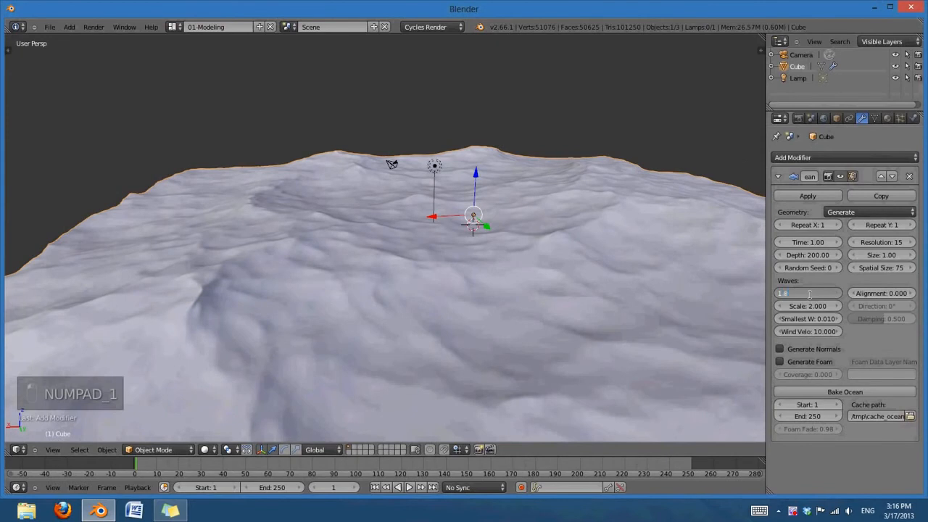
{"action": "type", "text": "1.8"}
{"action": "key", "text": "Return"}
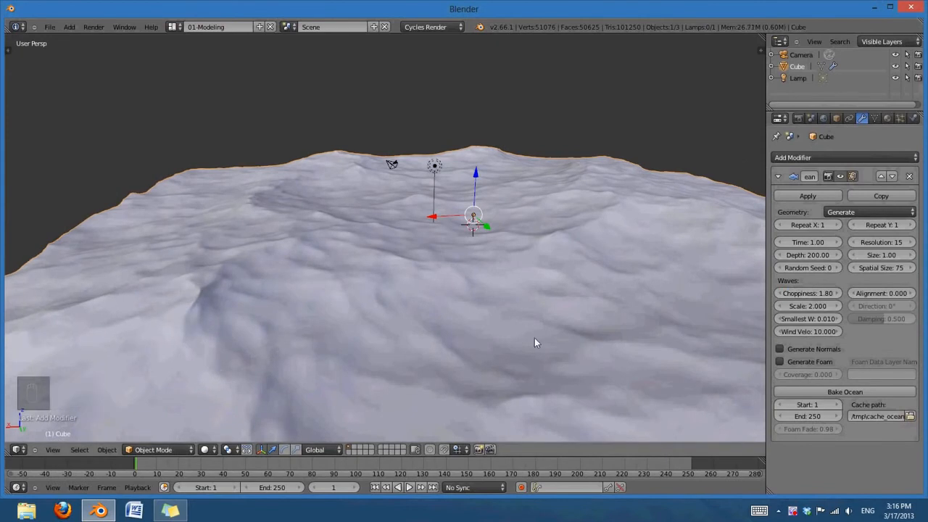
Step: Insert a keyframe on the Ocean modifier's Time value of 1 at frame 1
{"action": "middle_click_drag", "start_coordinate": [534, 338], "coordinate": [500, 346]}
{"action": "scroll", "coordinate": [500, 348], "scroll_direction": "down", "scroll_amount": 2}
{"action": "middle_click_drag", "start_coordinate": [587, 356], "coordinate": [638, 409]}
{"action": "scroll", "coordinate": [517, 357], "scroll_direction": "down", "scroll_amount": 3}
{"action": "scroll", "coordinate": [505, 384], "scroll_direction": "up", "scroll_amount": 2}
{"action": "middle_click_drag", "start_coordinate": [504, 384], "coordinate": [485, 307]}
{"action": "middle_click_drag", "start_coordinate": [408, 290], "coordinate": [485, 326]}
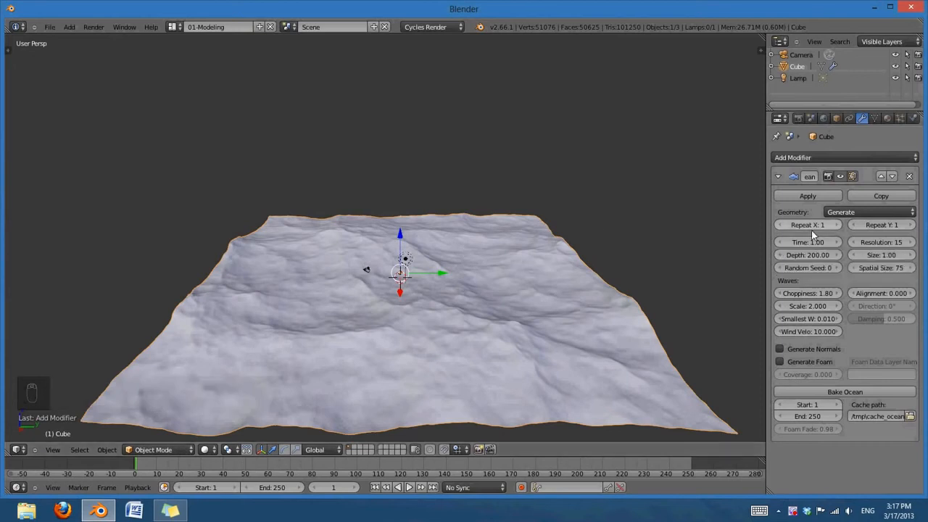
{"action": "key", "text": "i"}
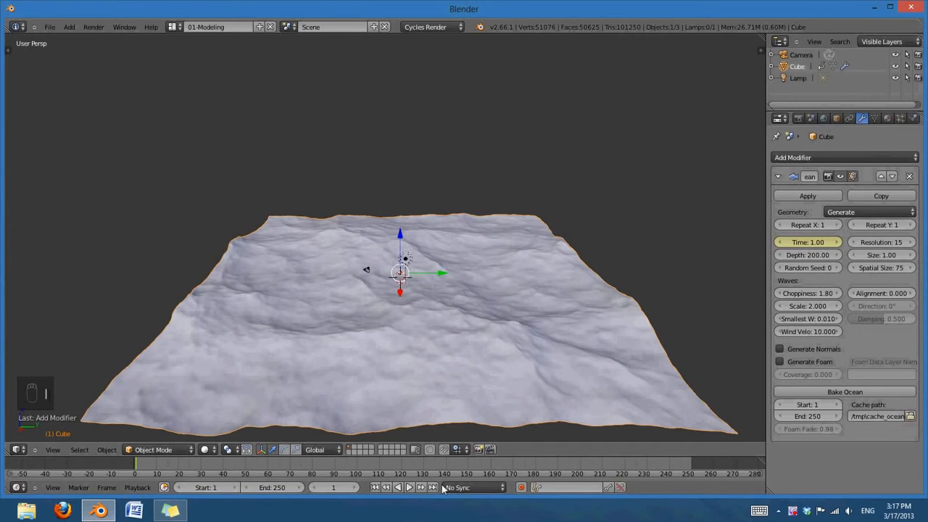
{"action": "left_click", "coordinate": [274, 482]}
{"action": "type", "text": "100"}
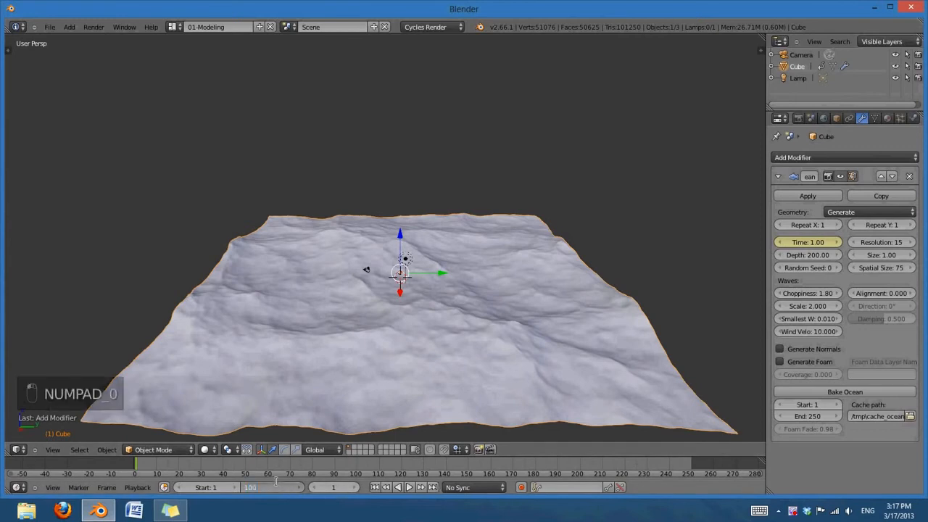
{"action": "key", "text": "Return"}
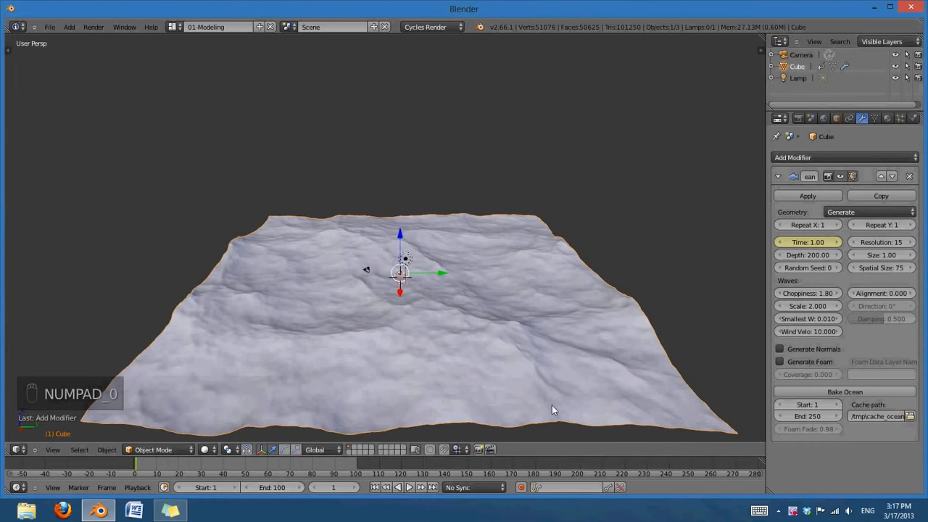
{"action": "left_click", "coordinate": [275, 487]}
{"action": "type", "text": "25"}
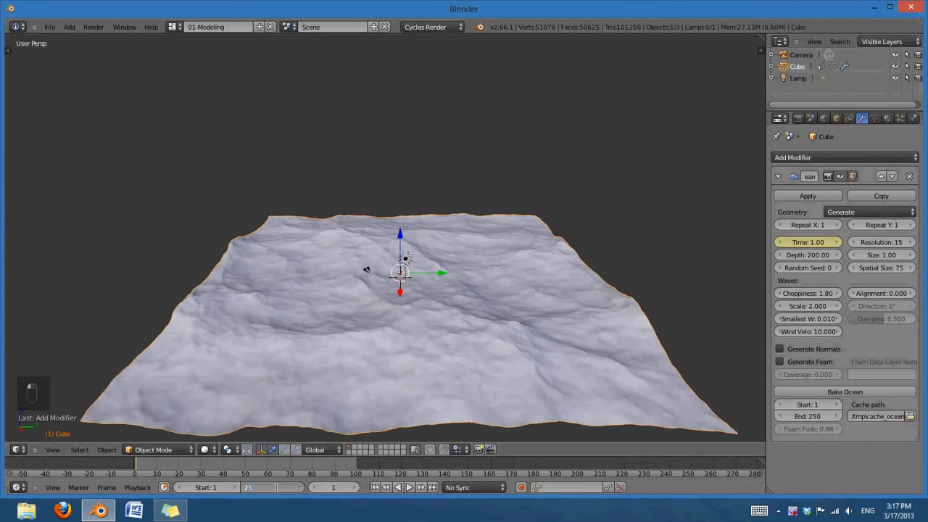
{"action": "type", "text": "0"}
{"action": "key", "text": "Return"}
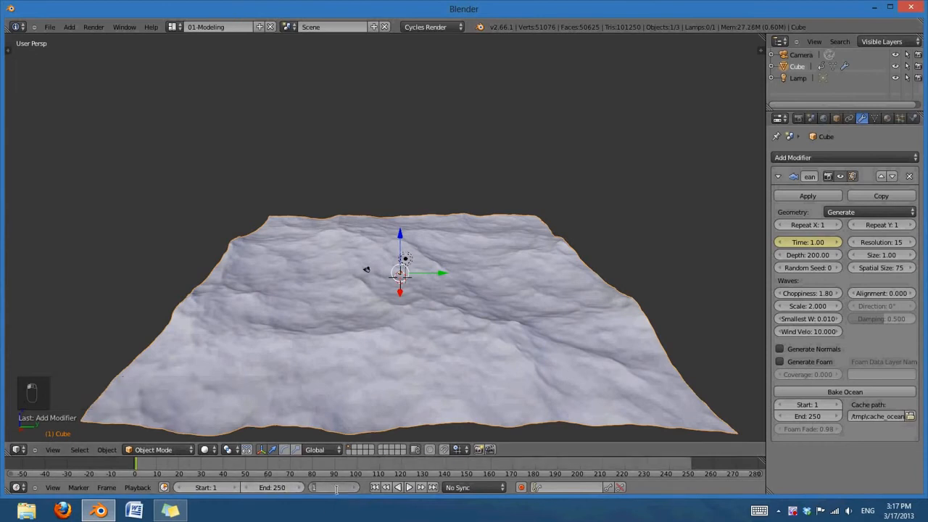
Step: Go to frame 100 and keyframe the Ocean modifier's Time value at 10
{"action": "type", "text": "00"}
{"action": "key", "text": "Return"}
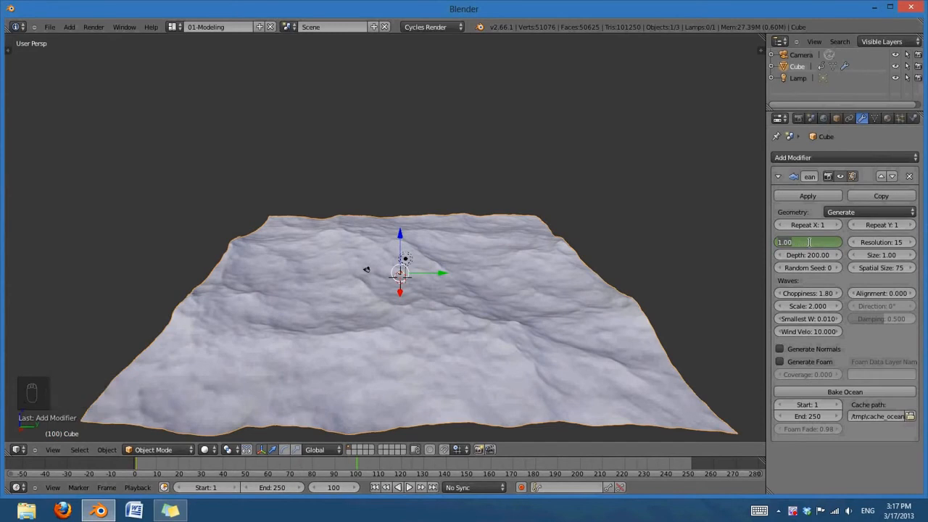
{"action": "left_click", "coordinate": [809, 242]}
{"action": "type", "text": "10"}
{"action": "key", "text": "Return"}
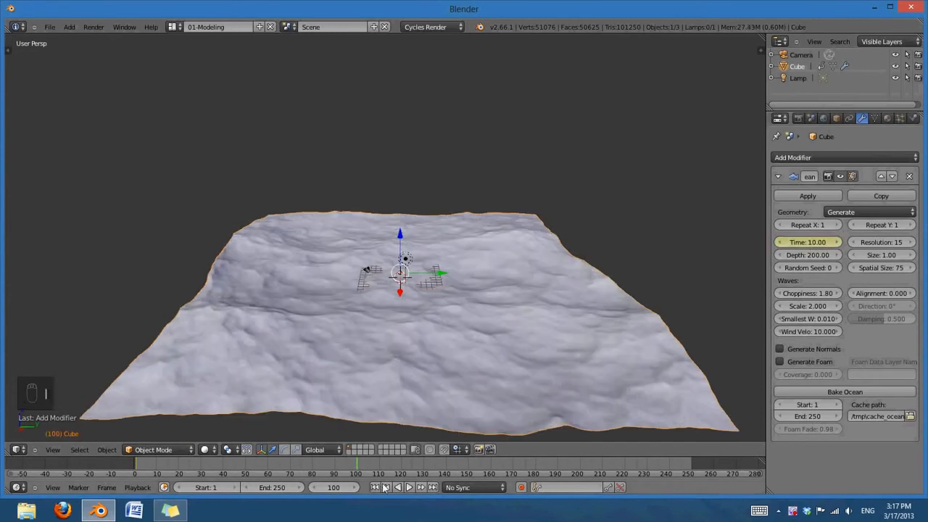
Step: Play the ocean animation from the first frame to check the wave motion
{"action": "left_click", "coordinate": [374, 487]}
{"action": "left_click", "coordinate": [409, 488]}
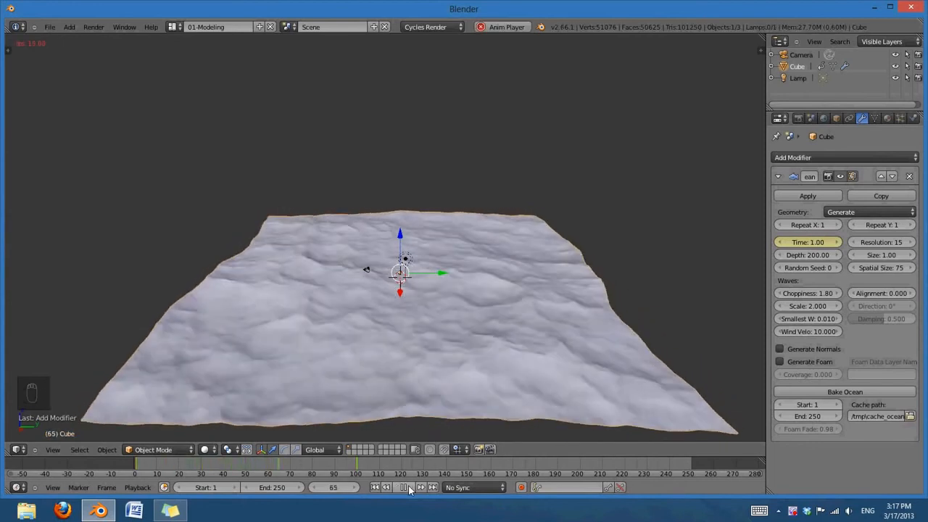
Step: Stop the playback, go to the keyframe at frame 100 and keyframe the Ocean modifier's Time value at 7
{"action": "left_click", "coordinate": [408, 488]}
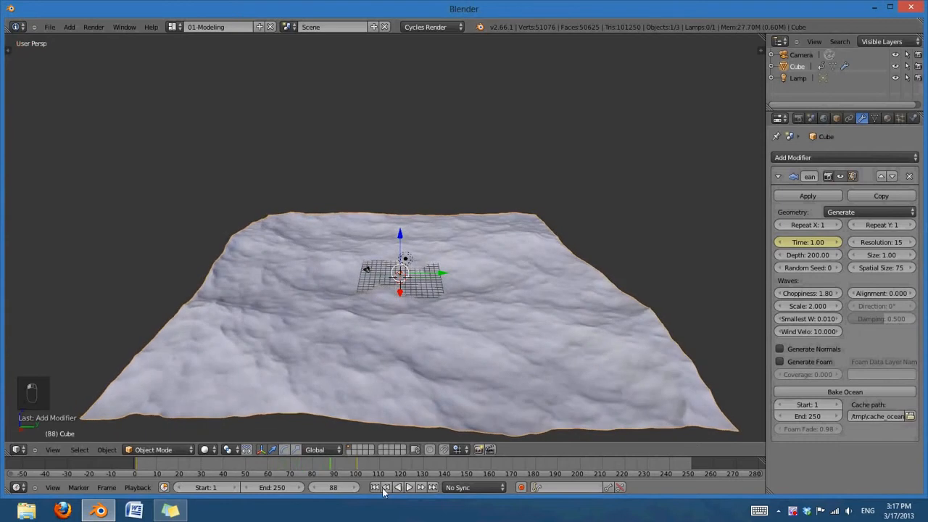
{"action": "left_click", "coordinate": [376, 487]}
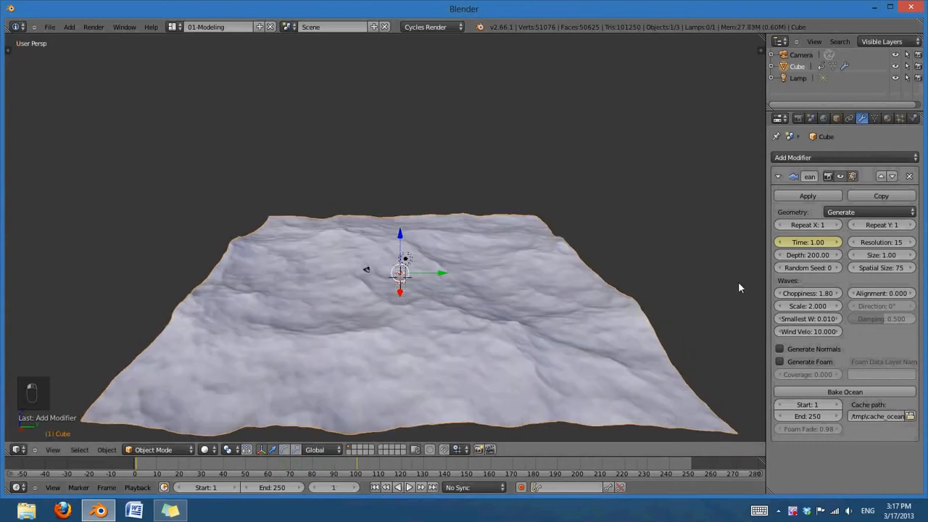
{"action": "left_click", "coordinate": [422, 488]}
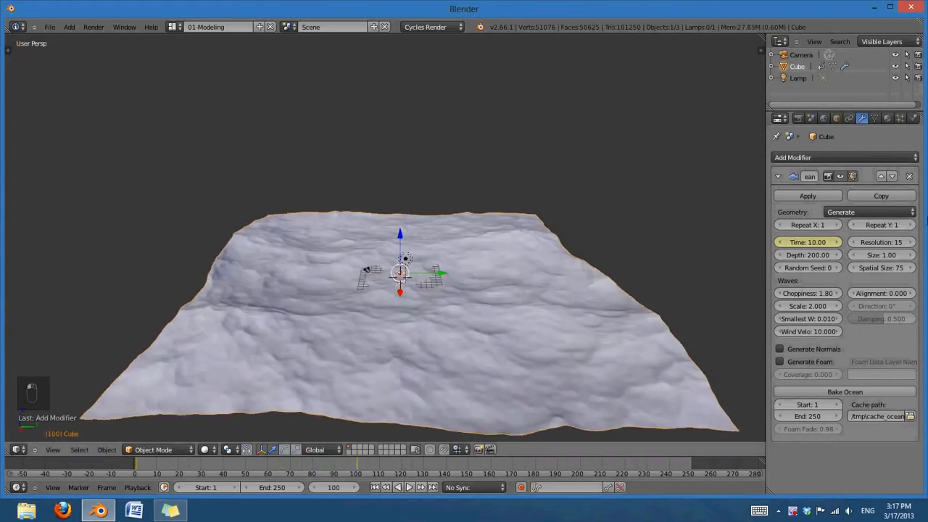
{"action": "left_click", "coordinate": [811, 244]}
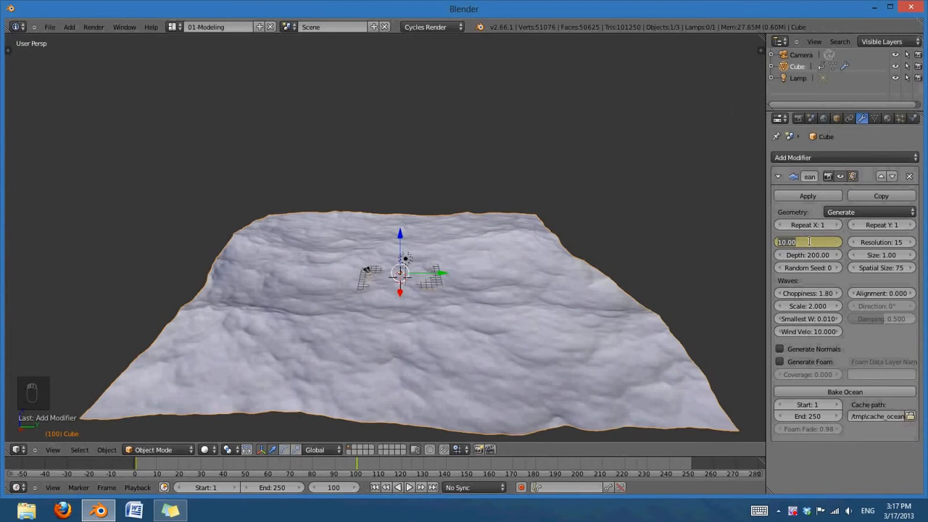
{"action": "type", "text": "7"}
{"action": "key", "text": "Return"}
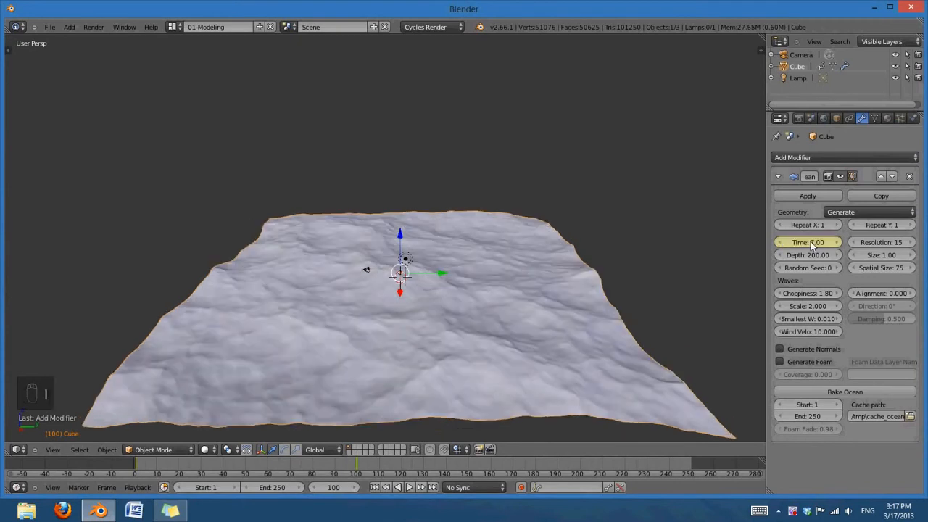
Step: Play and scrub the ocean animation from the first frame to check the wave speed, ending back at frame 1
{"action": "left_click", "coordinate": [375, 487]}
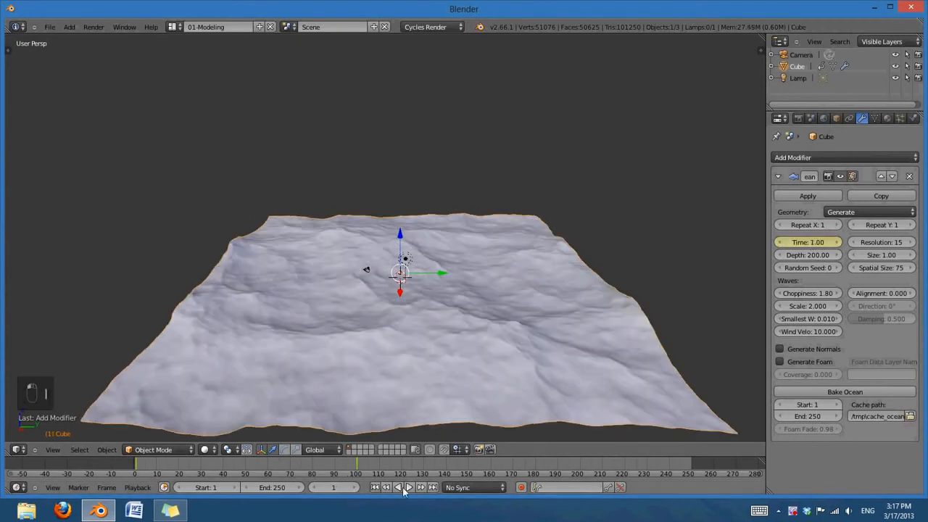
{"action": "left_click", "coordinate": [409, 487]}
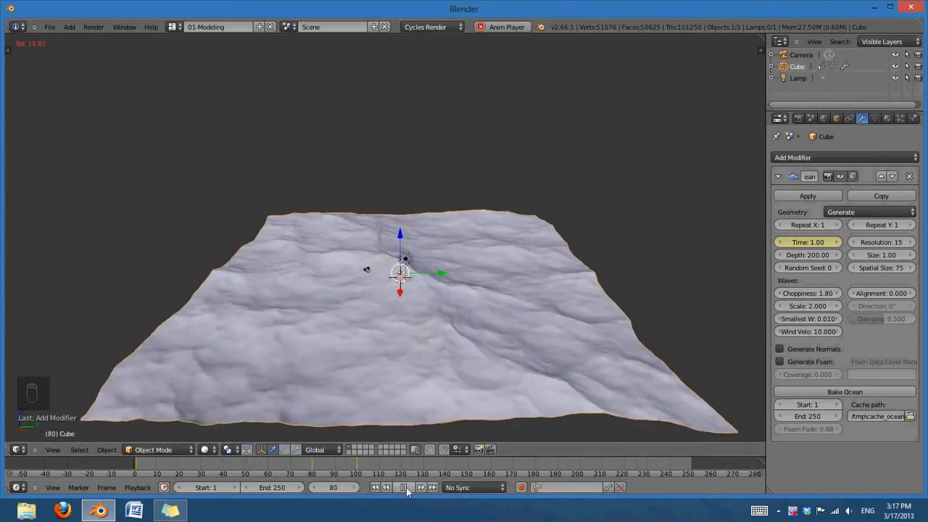
{"action": "left_click", "coordinate": [405, 487]}
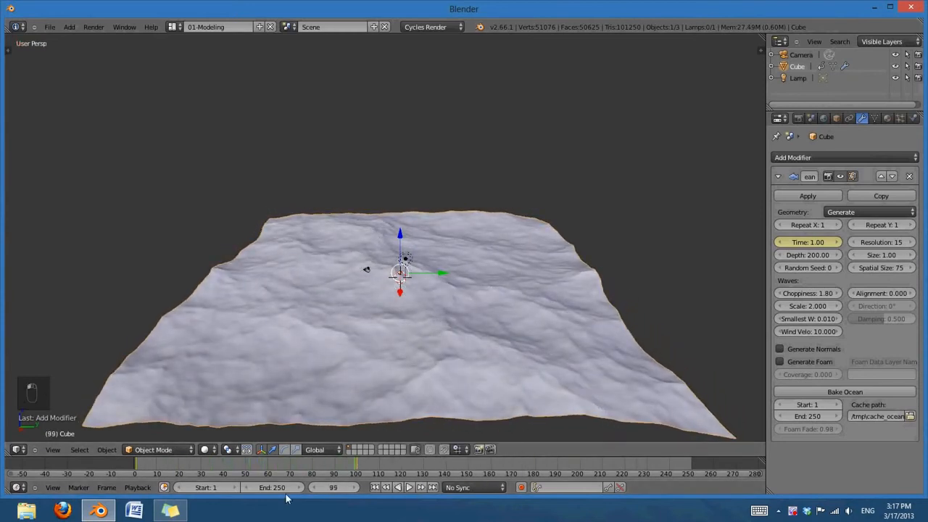
{"action": "left_click", "coordinate": [374, 488]}
{"action": "middle_click_drag", "start_coordinate": [597, 329], "coordinate": [581, 337]}
{"action": "left_click_drag", "start_coordinate": [138, 463], "coordinate": [245, 462]}
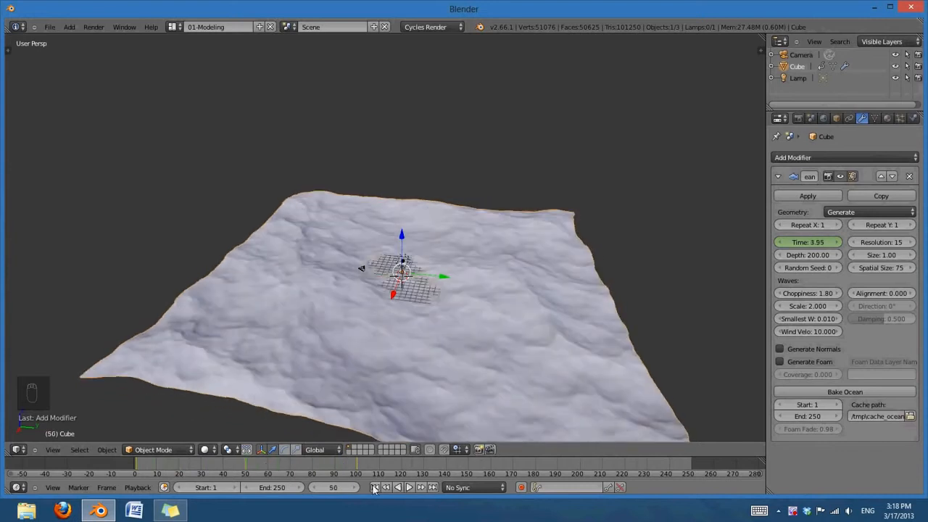
{"action": "left_click", "coordinate": [374, 488]}
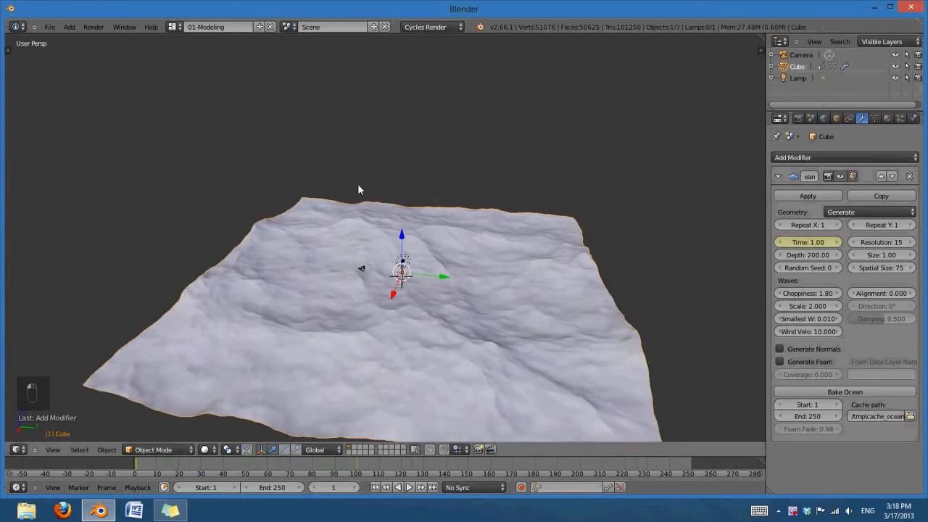
Step: Switch the 3D viewport to the Graph Editor, frame the ocean's Time curve and scrub along it
{"action": "left_click", "coordinate": [22, 450]}
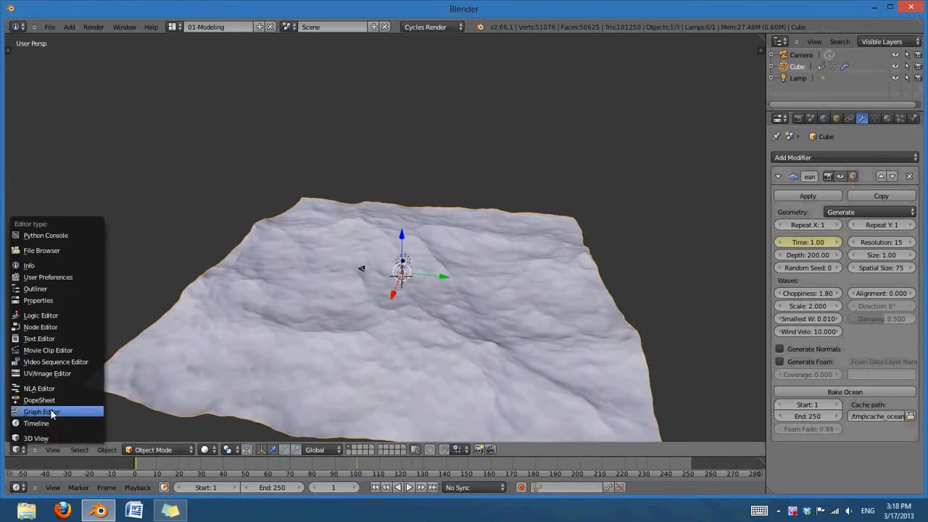
{"action": "left_click", "coordinate": [51, 412]}
{"action": "scroll", "coordinate": [431, 254], "scroll_direction": "down", "scroll_amount": 5}
{"action": "middle_click_drag", "start_coordinate": [413, 266], "coordinate": [503, 339]}
{"action": "scroll", "coordinate": [503, 340], "scroll_direction": "up", "scroll_amount": 3}
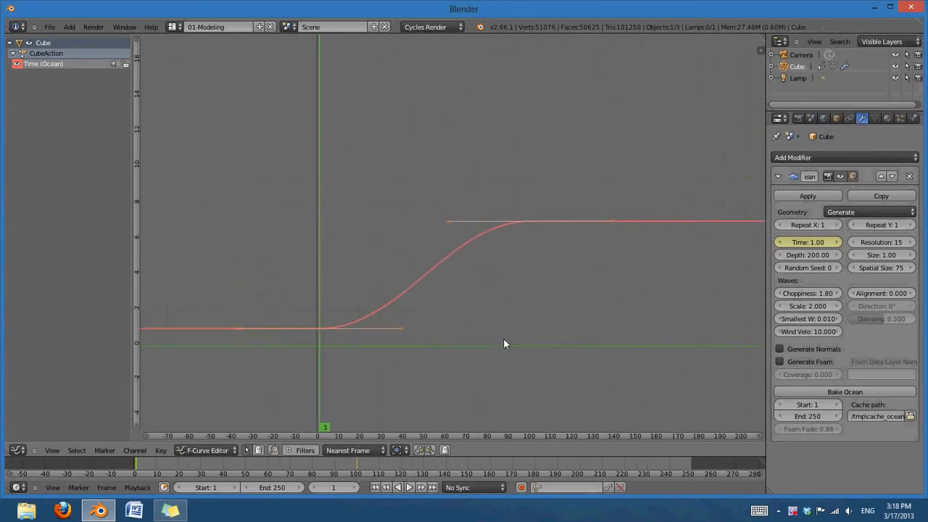
{"action": "scroll", "coordinate": [504, 344], "scroll_direction": "up", "scroll_amount": 1}
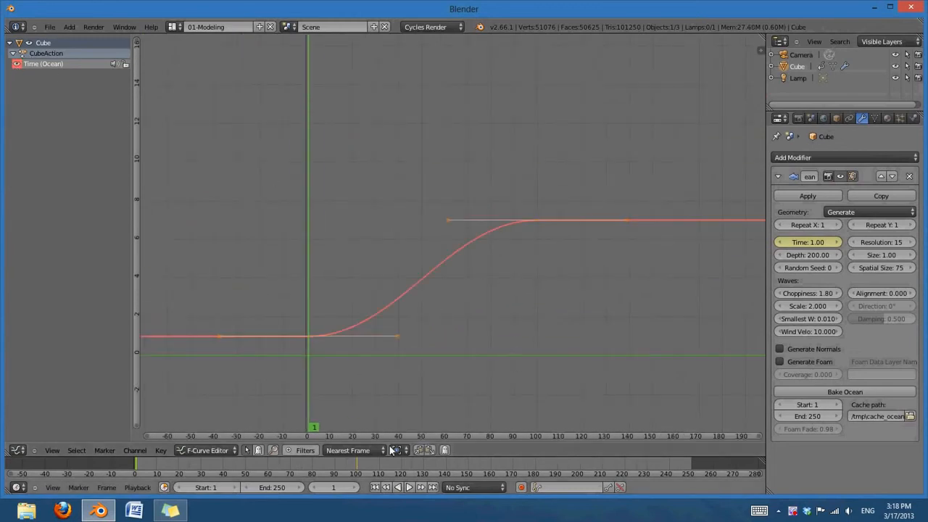
{"action": "middle_click_drag", "start_coordinate": [376, 377], "coordinate": [389, 375]}
{"action": "scroll", "coordinate": [389, 375], "scroll_direction": "up", "scroll_amount": 3}
{"action": "left_click_drag", "start_coordinate": [296, 401], "coordinate": [412, 419]}
Step: Select all keyframes of the Time curve and set their handle type to Vector for a constant wave speed
{"action": "key", "text": "a"}
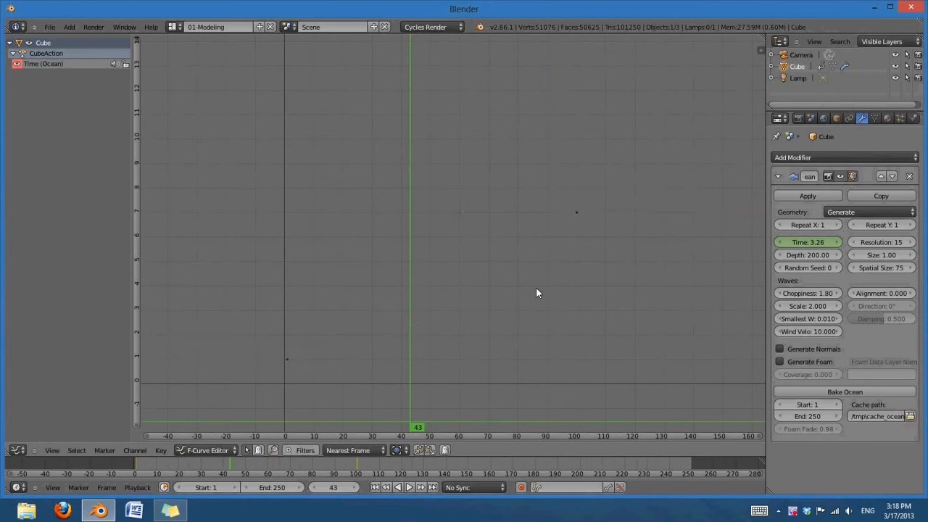
{"action": "key", "text": "a"}
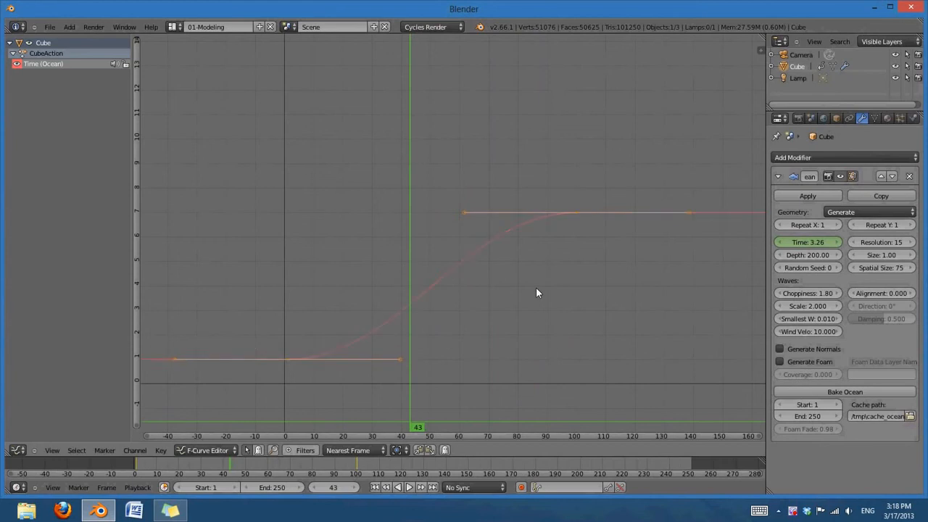
{"action": "key", "text": "v"}
{"action": "left_click", "coordinate": [517, 304]}
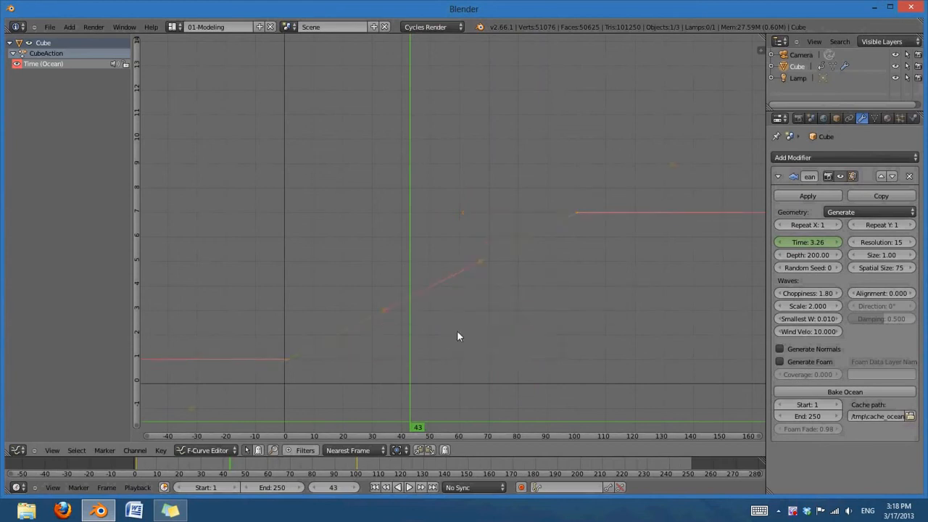
Step: Scrub through the frames in the Graph Editor to examine the straightened Time curve between its two keyframes
{"action": "left_click_drag", "start_coordinate": [412, 348], "coordinate": [293, 391]}
{"action": "mouse_move", "coordinate": [395, 384]}
{"action": "left_mouse_down"}
{"action": "mouse_move", "coordinate": [592, 348]}
{"action": "mouse_move", "coordinate": [524, 355]}
{"action": "left_mouse_up"}
{"action": "scroll", "coordinate": [512, 268], "scroll_direction": "down", "scroll_amount": 2}
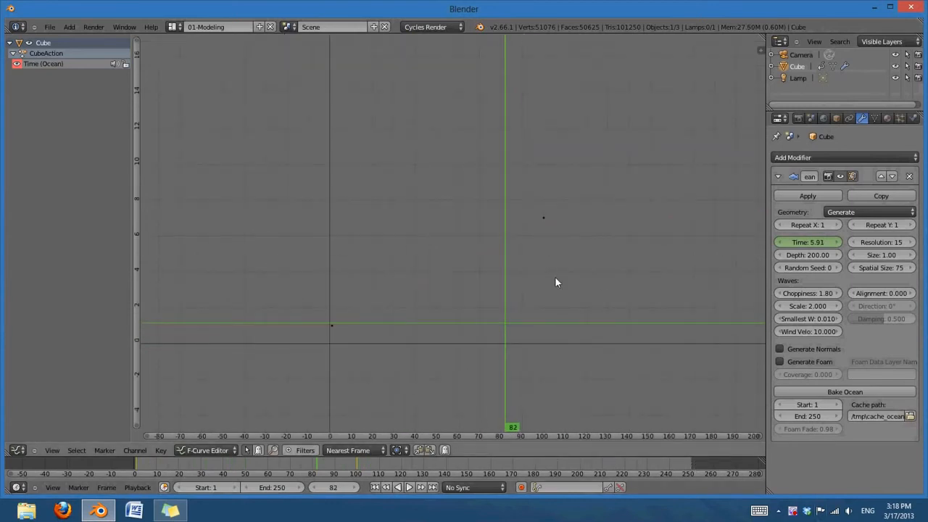
{"action": "scroll", "coordinate": [430, 465], "scroll_direction": "down", "scroll_amount": 2}
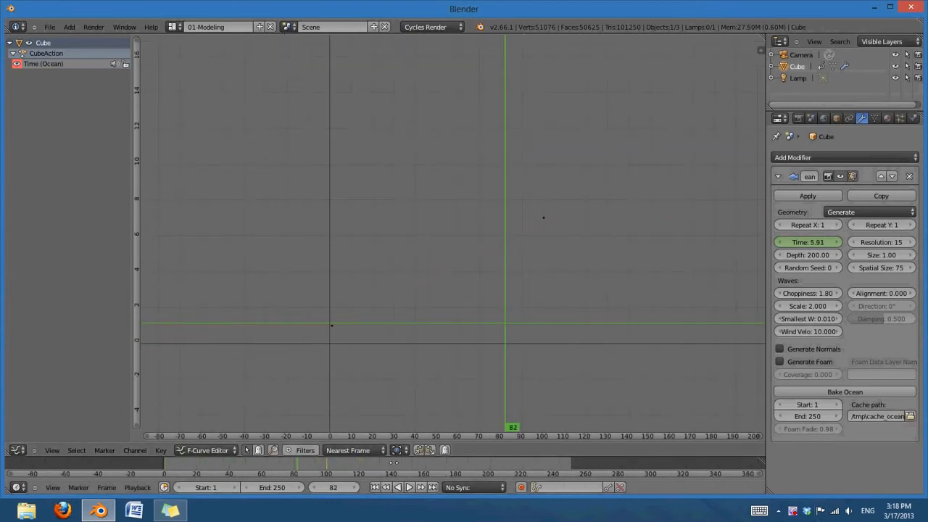
{"action": "scroll", "coordinate": [433, 350], "scroll_direction": "up", "scroll_amount": 1}
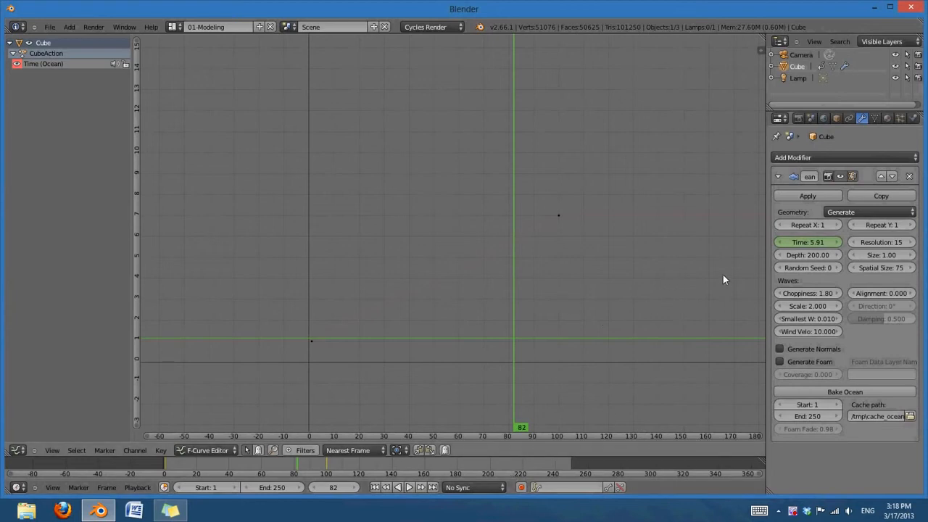
Step: Select the Time curve's keyframes and set the curve's extrapolation mode to Linear Extrapolation
{"action": "key", "text": "a"}
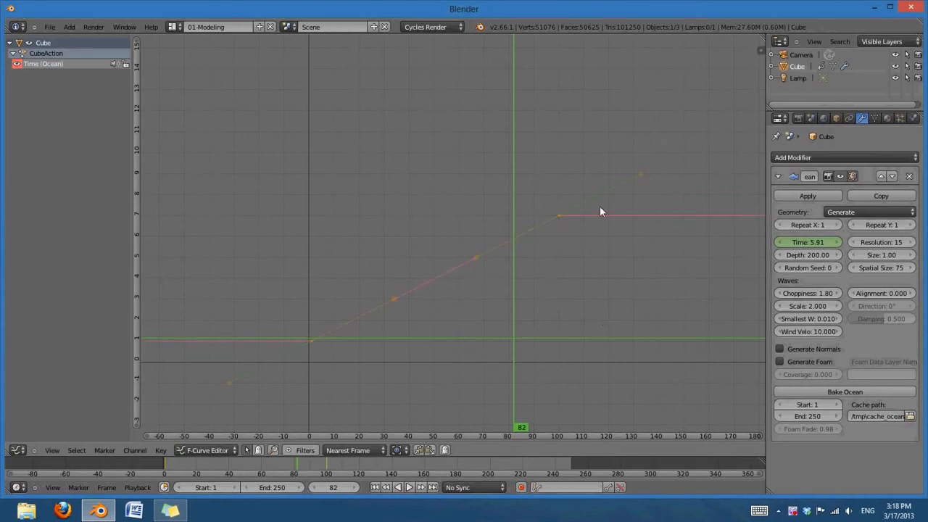
{"action": "left_click", "coordinate": [135, 450]}
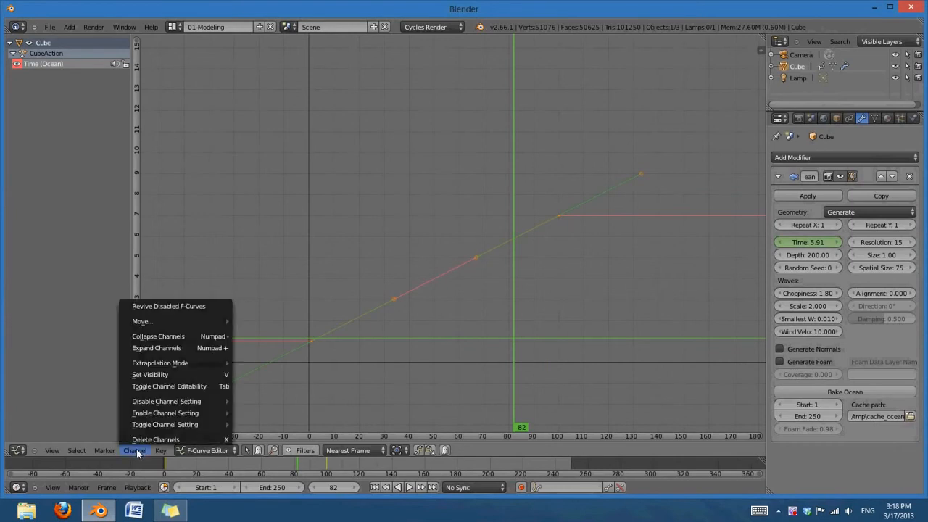
{"action": "mouse_move", "coordinate": [145, 365]}
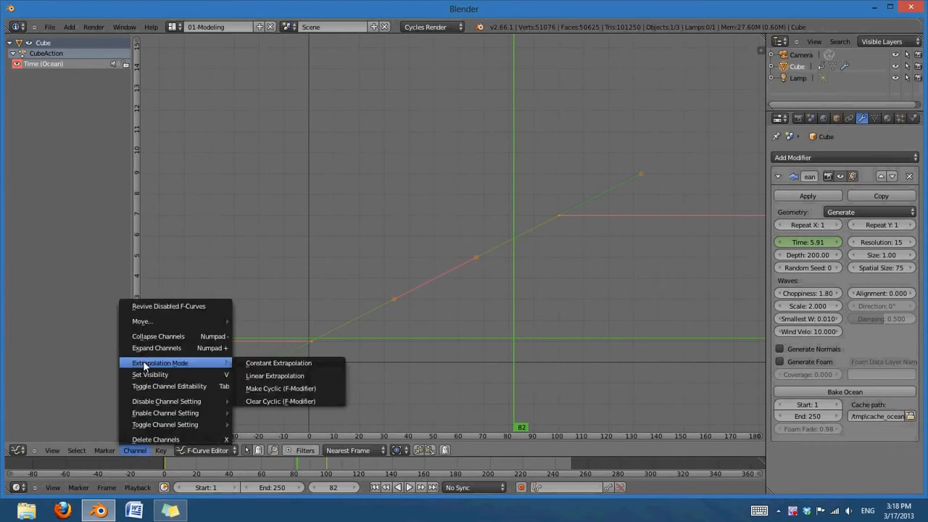
{"action": "left_click", "coordinate": [268, 376]}
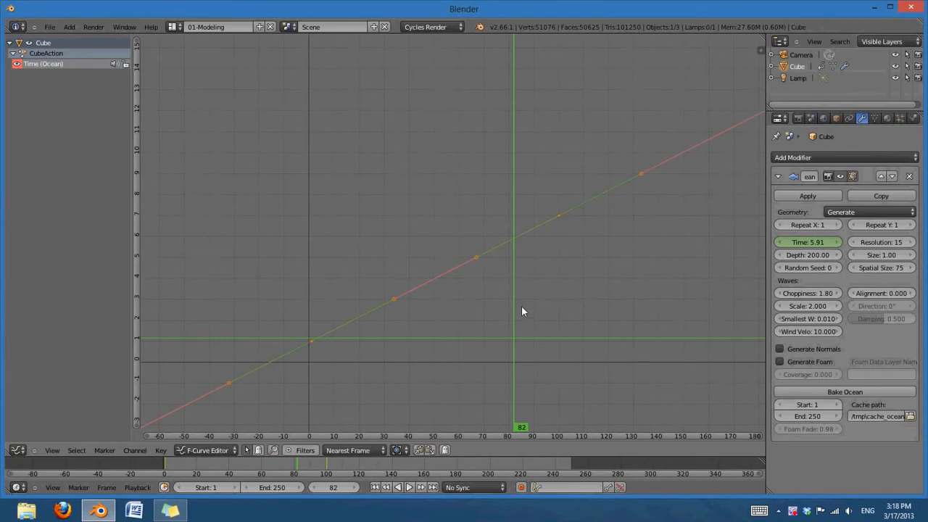
Step: Scrub the frames and examine how the Time curve extends before and beyond its keyframes
{"action": "scroll", "coordinate": [521, 308], "scroll_direction": "down", "scroll_amount": 3}
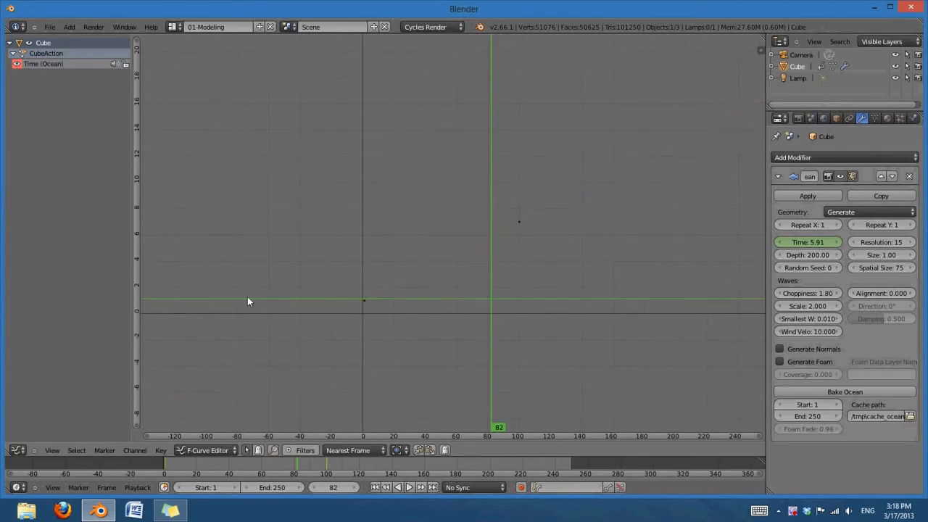
{"action": "left_click_drag", "start_coordinate": [240, 302], "coordinate": [398, 326]}
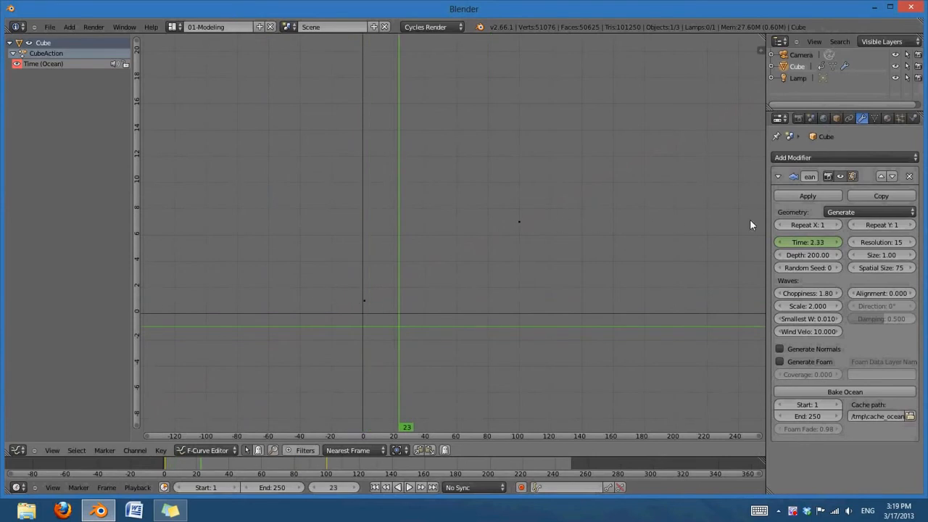
{"action": "key", "text": "a"}
{"action": "scroll", "coordinate": [343, 306], "scroll_direction": "down", "scroll_amount": 13}
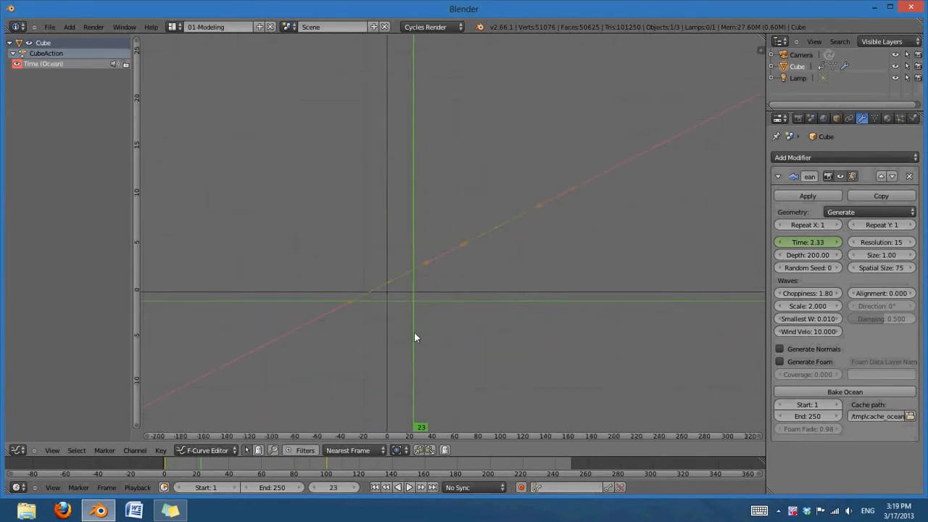
{"action": "scroll", "coordinate": [457, 299], "scroll_direction": "down", "scroll_amount": 3}
{"action": "scroll", "coordinate": [496, 266], "scroll_direction": "up", "scroll_amount": 8}
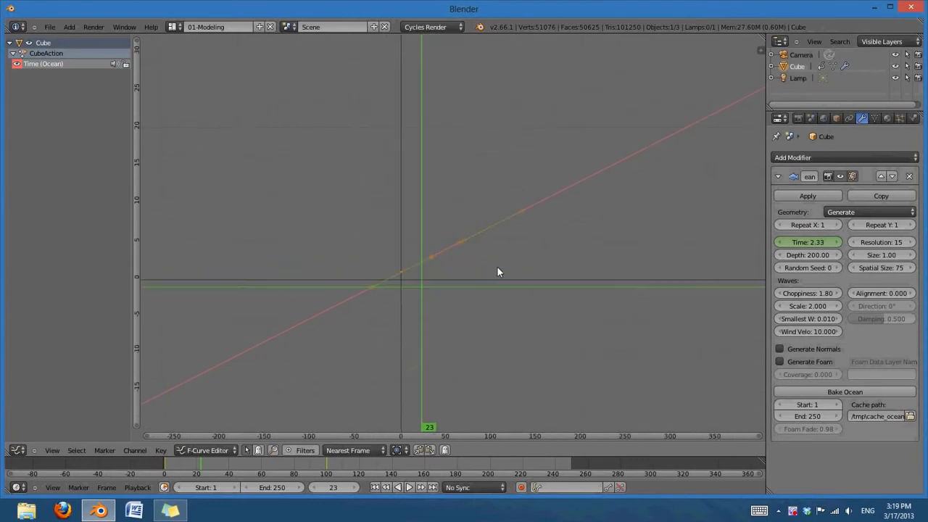
Step: Switch the Graph Editor back to the 3D View and scrub past frame 100 to check the waves, returning to frame 1
{"action": "left_click", "coordinate": [173, 27]}
{"action": "left_click", "coordinate": [16, 450]}
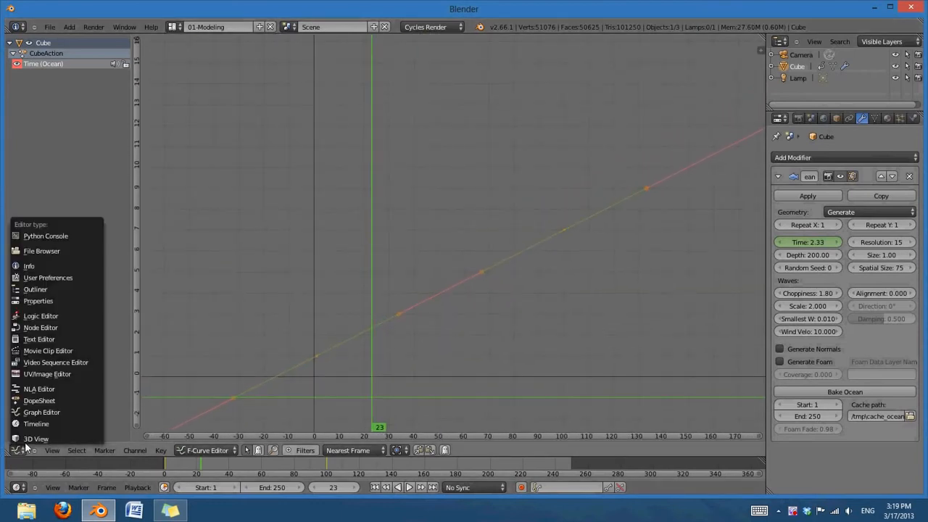
{"action": "left_click", "coordinate": [39, 438]}
{"action": "left_click_drag", "start_coordinate": [194, 472], "coordinate": [467, 468]}
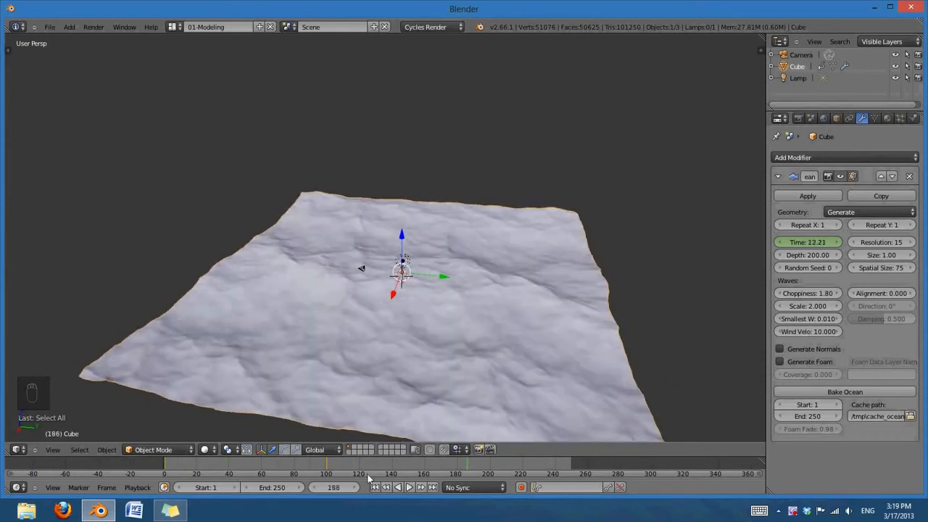
{"action": "left_click", "coordinate": [375, 487]}
Step: Add a Monkey mesh at the centre of the ocean
{"action": "middle_click_drag", "start_coordinate": [375, 310], "coordinate": [457, 338]}
{"action": "scroll", "coordinate": [397, 337], "scroll_direction": "down", "scroll_amount": 3}
{"action": "scroll", "coordinate": [456, 338], "scroll_direction": "up", "scroll_amount": 4}
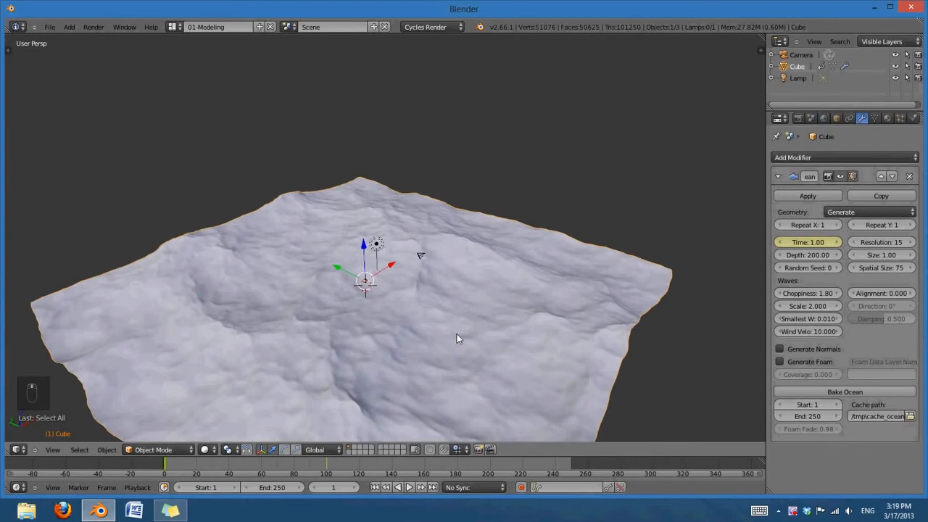
{"action": "middle_click_drag", "start_coordinate": [310, 296], "coordinate": [345, 290]}
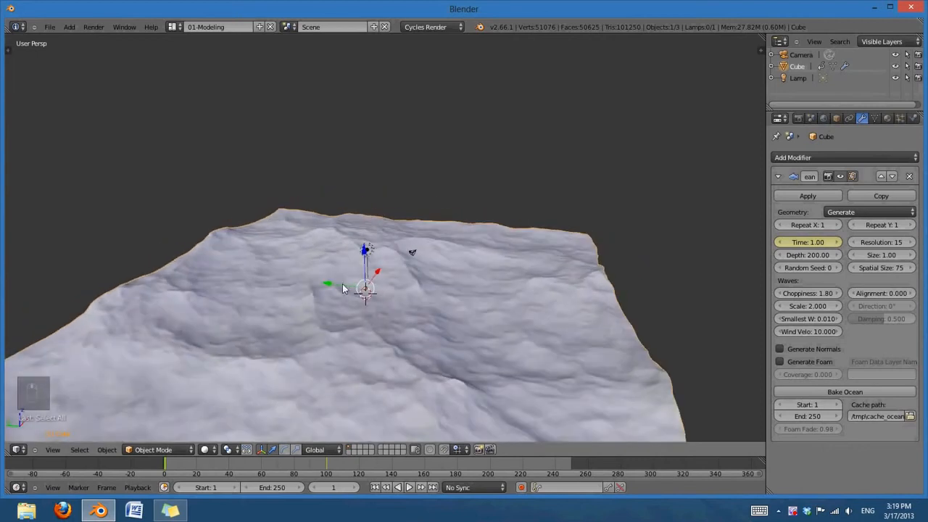
{"action": "key", "text": "shift+a"}
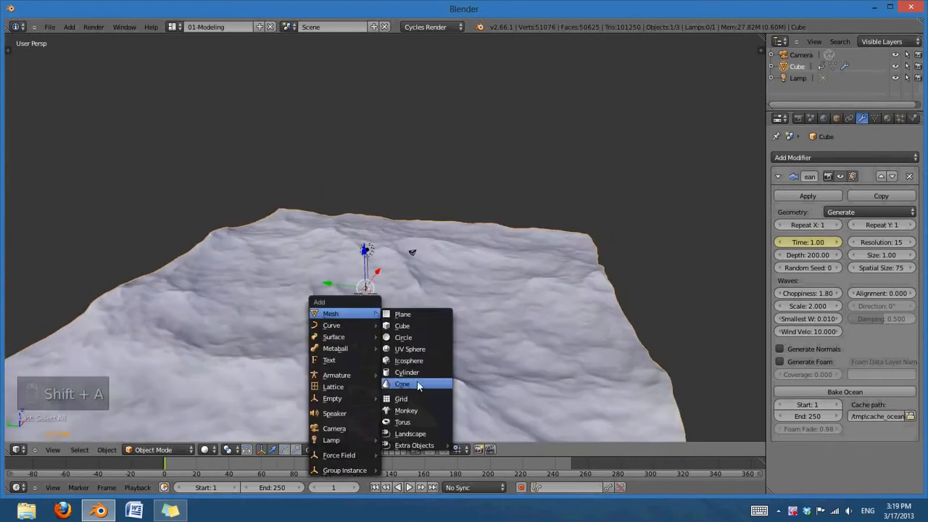
{"action": "left_click", "coordinate": [406, 410]}
Step: Scale the monkey up in the right orthographic view until its head sticks out above the ocean surface
{"action": "key", "text": "KP_3"}
{"action": "key", "text": "KP_5"}
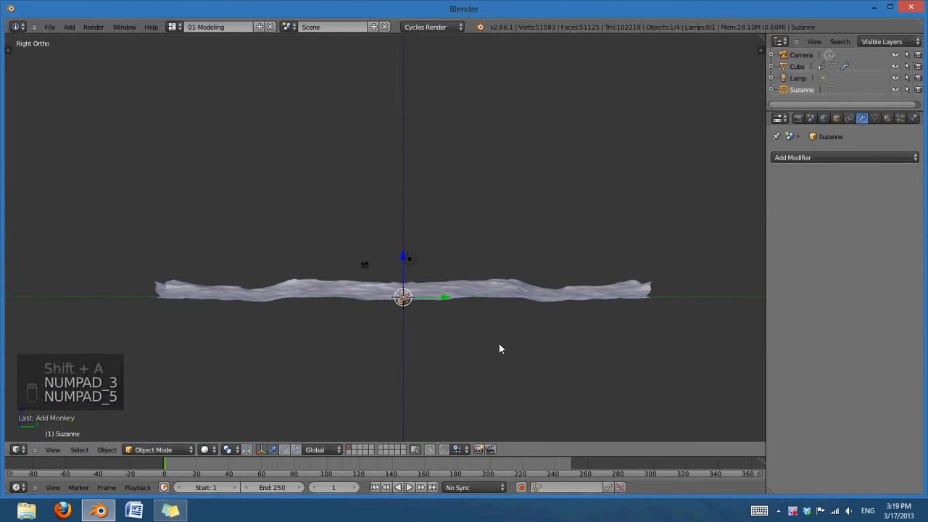
{"action": "scroll", "coordinate": [498, 343], "scroll_direction": "up", "scroll_amount": 3}
{"action": "middle_click_drag", "start_coordinate": [489, 349], "coordinate": [433, 291], "text": "shift"}
{"action": "scroll", "coordinate": [433, 291], "scroll_direction": "up", "scroll_amount": 1}
{"action": "key", "text": "s"}
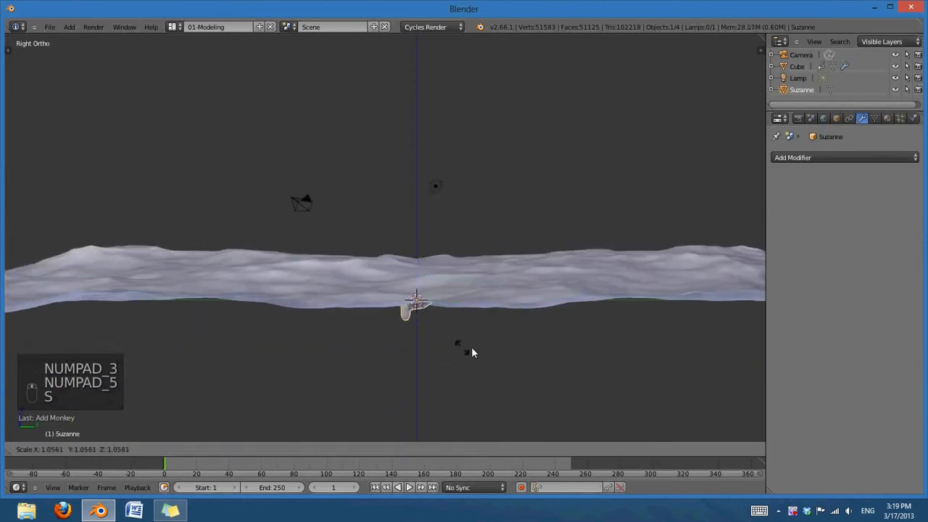
{"action": "left_click", "coordinate": [587, 329]}
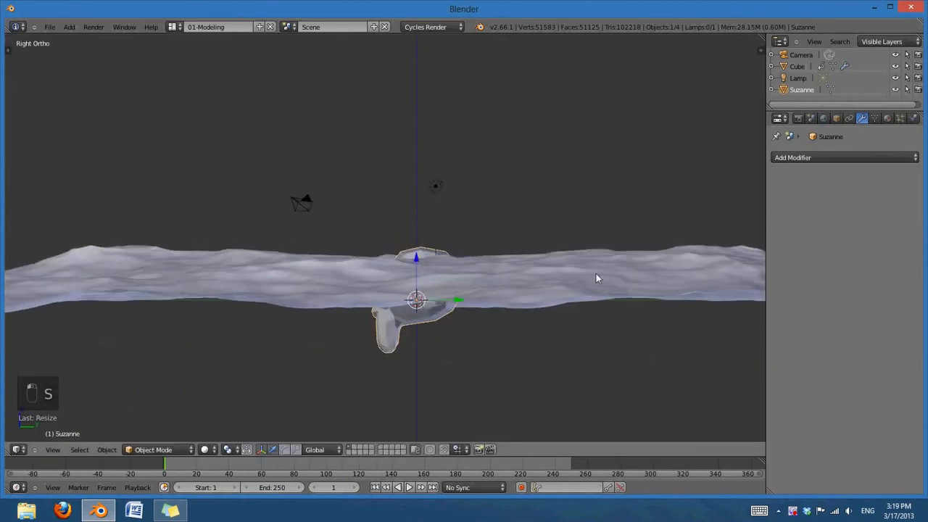
Step: Rotate the monkey upright in the side view and raise it so its upper head rises above the water
{"action": "key", "text": "r"}
{"action": "left_click", "coordinate": [566, 337]}
{"action": "key", "text": "g"}
{"action": "left_click", "coordinate": [569, 327]}
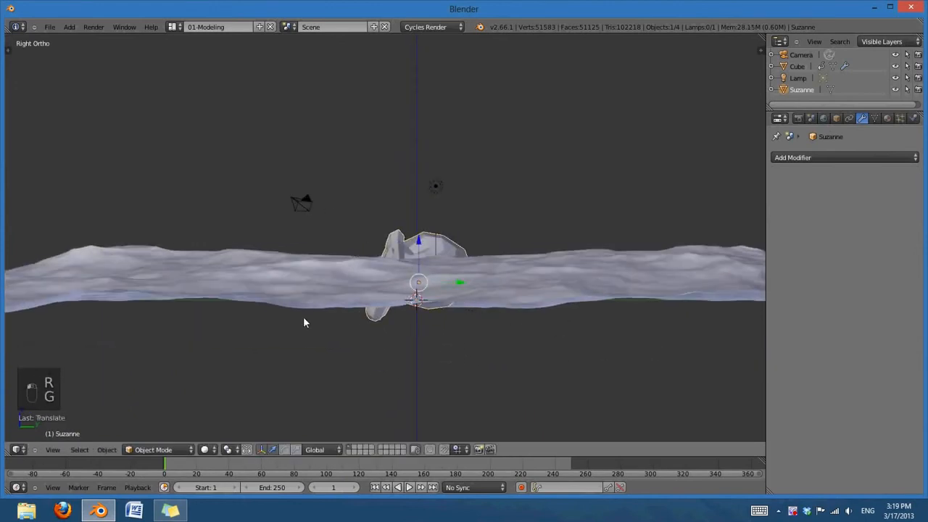
Step: Tilt the monkey's head with a free trackball rotation and rescale it slightly
{"action": "middle_click_drag", "start_coordinate": [305, 321], "coordinate": [431, 352]}
{"action": "key", "text": "r"}
{"action": "key", "text": "r"}
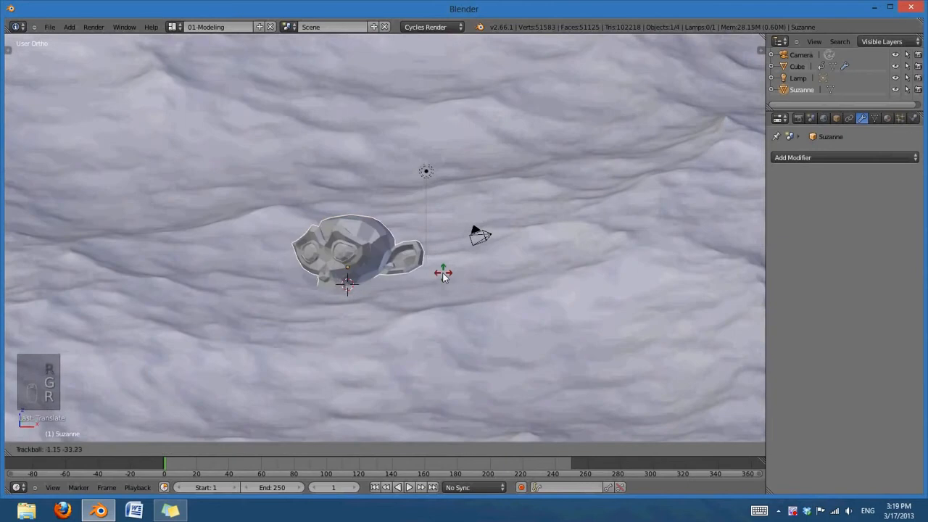
{"action": "left_click", "coordinate": [438, 263]}
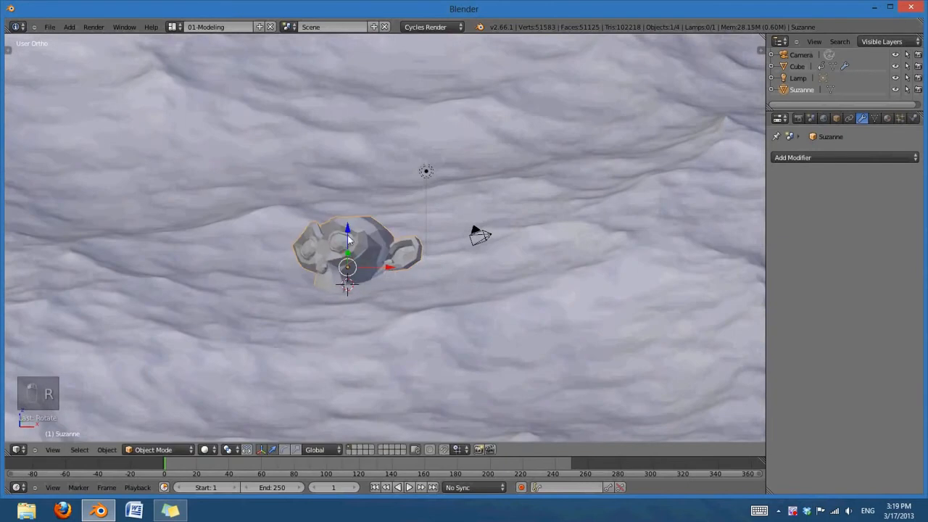
{"action": "key", "text": "s"}
{"action": "left_click", "coordinate": [428, 270]}
Step: In perspective view, enlarge the monkey slightly and lower it a little along the Z axis into the water
{"action": "middle_click_drag", "start_coordinate": [429, 271], "coordinate": [269, 192]}
{"action": "key", "text": "KP_5"}
{"action": "middle_click_drag", "start_coordinate": [471, 323], "coordinate": [431, 358]}
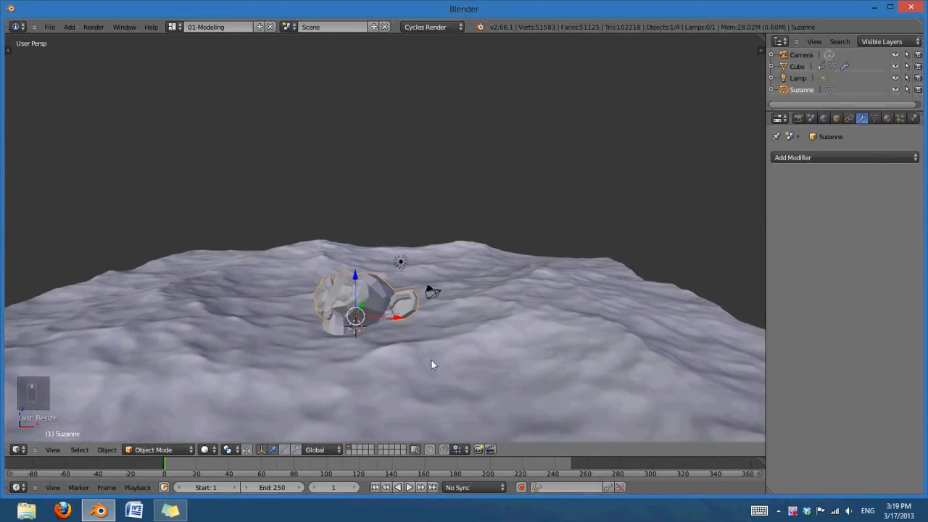
{"action": "key", "text": "s"}
{"action": "left_click", "coordinate": [443, 345]}
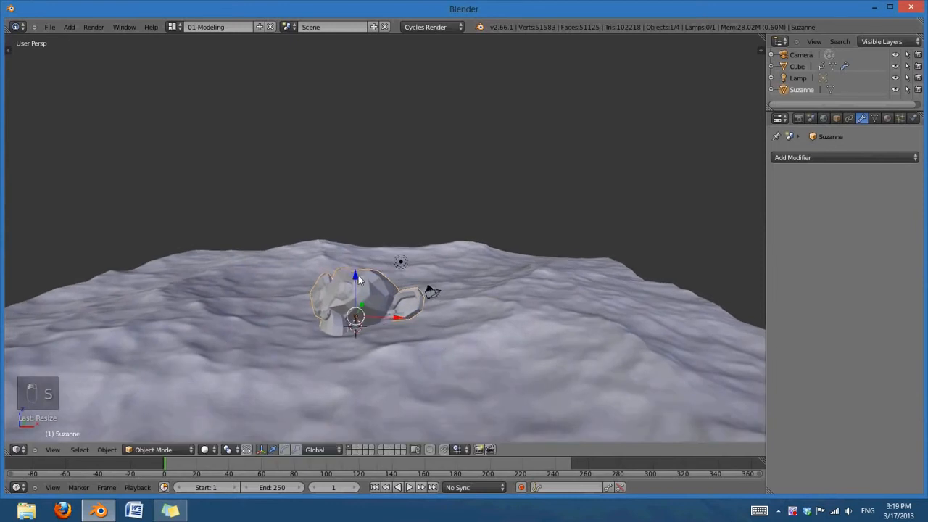
{"action": "left_click_drag", "start_coordinate": [357, 275], "coordinate": [358, 284]}
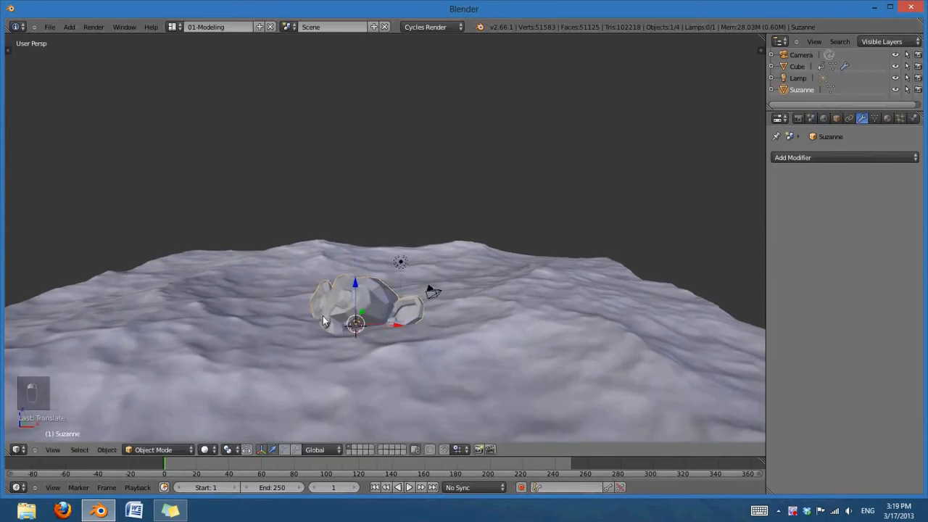
Step: Apply smooth shading to the monkey
{"action": "middle_click_drag", "start_coordinate": [322, 320], "coordinate": [370, 318]}
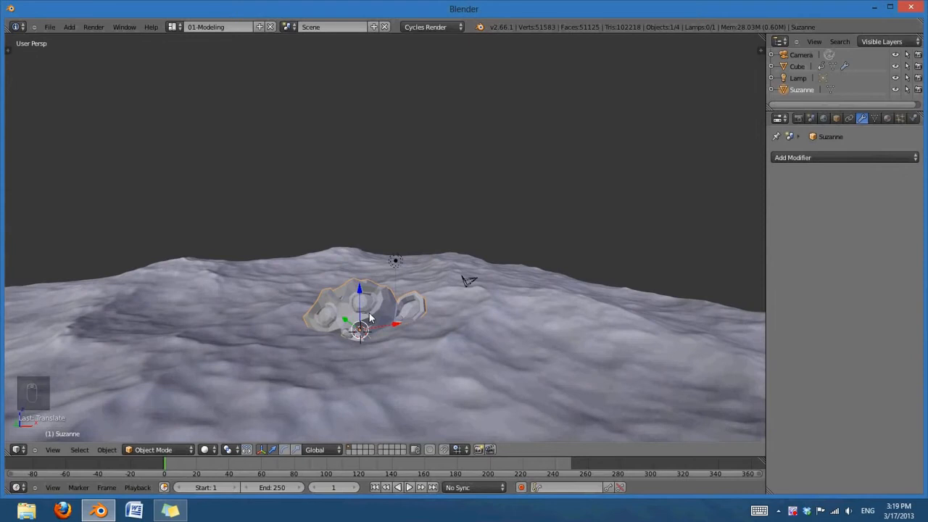
{"action": "key", "text": "t"}
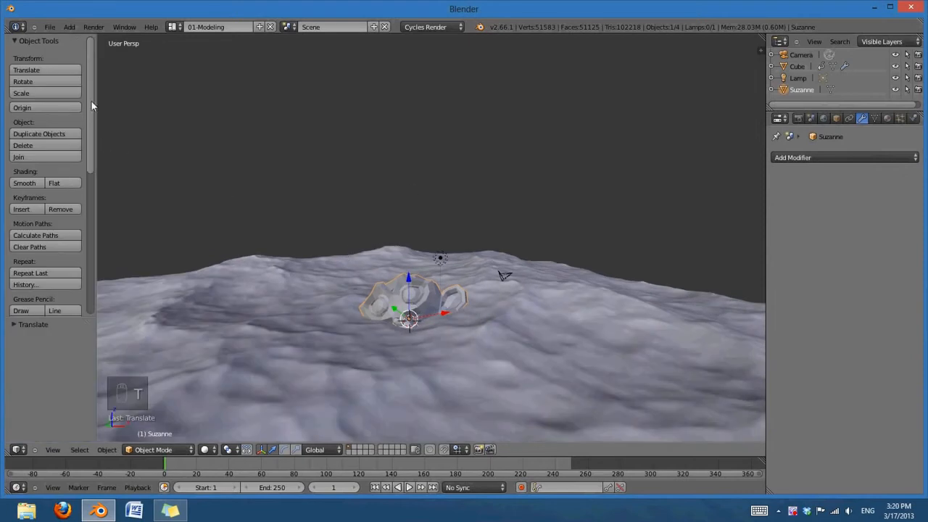
{"action": "mouse_move", "coordinate": [90, 98]}
{"action": "left_mouse_down"}
{"action": "mouse_move", "coordinate": [90, 197]}
{"action": "mouse_move", "coordinate": [97, 151]}
{"action": "mouse_move", "coordinate": [109, 148]}
{"action": "left_mouse_up"}
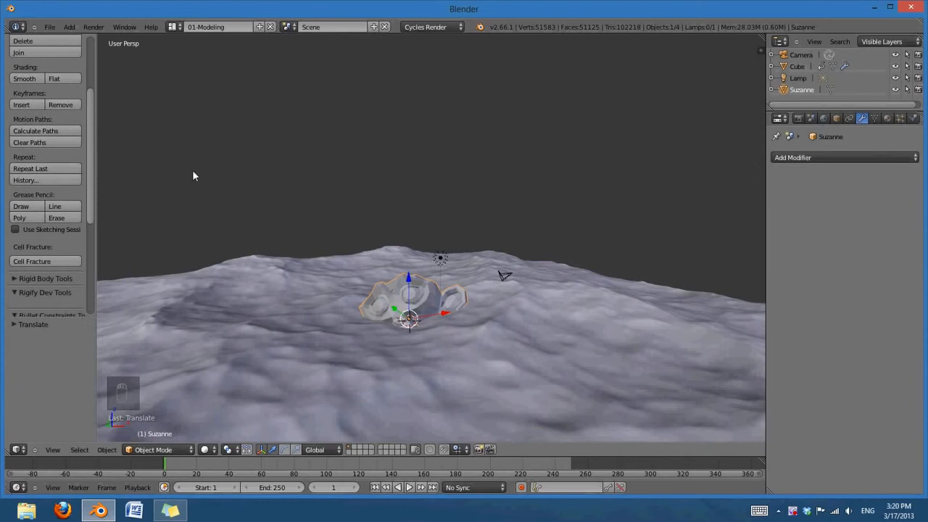
{"action": "left_click", "coordinate": [32, 78]}
{"action": "key", "text": "t"}
Step: Add a Subdivision Surface modifier to the monkey with 2 view subdivisions
{"action": "left_click", "coordinate": [823, 157]}
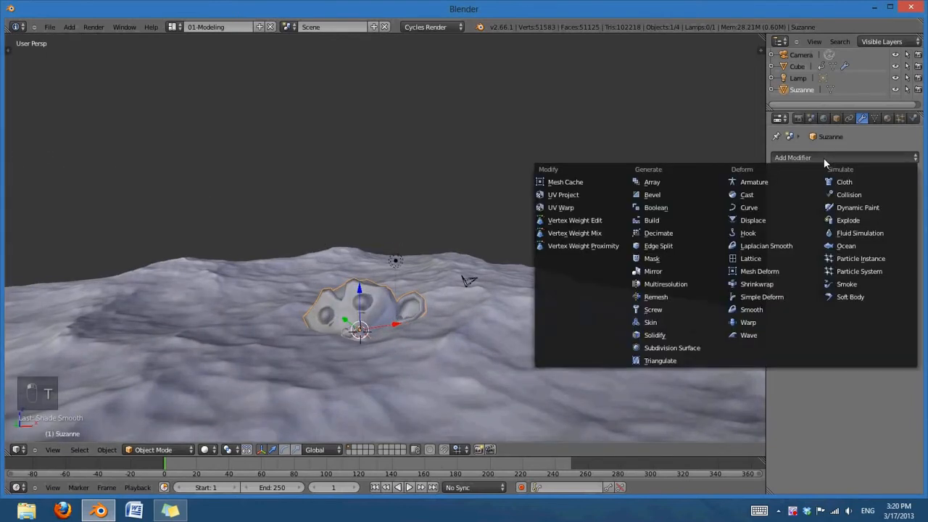
{"action": "left_click", "coordinate": [707, 347]}
{"action": "left_click", "coordinate": [837, 237]}
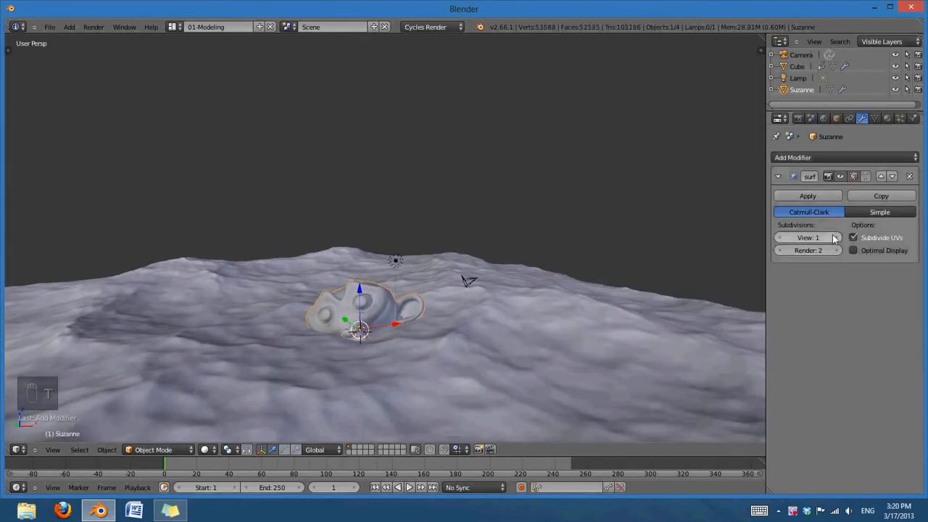
Step: Select the ocean and try an Ocean modifier Resolution of 10
{"action": "middle_click_drag", "start_coordinate": [638, 290], "coordinate": [370, 356]}
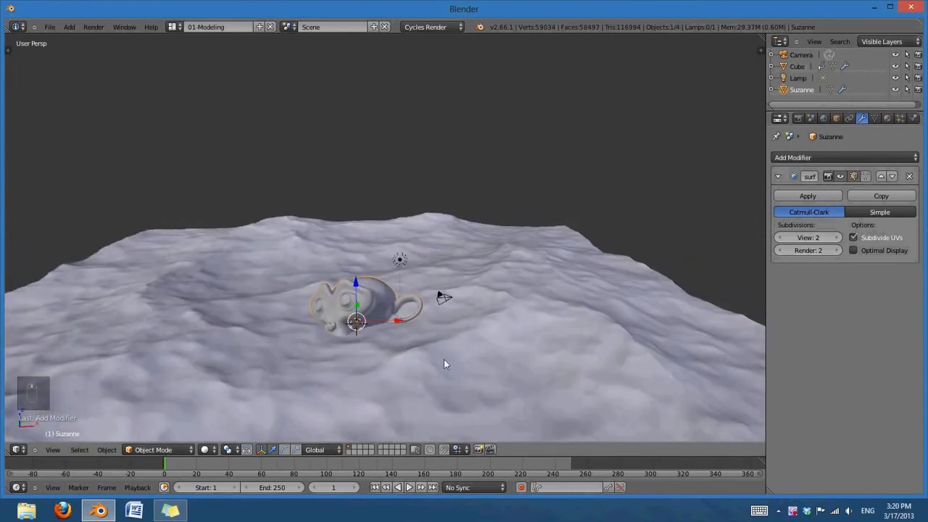
{"action": "middle_click_drag", "start_coordinate": [471, 373], "coordinate": [473, 354], "text": "shift"}
{"action": "right_click", "coordinate": [481, 345]}
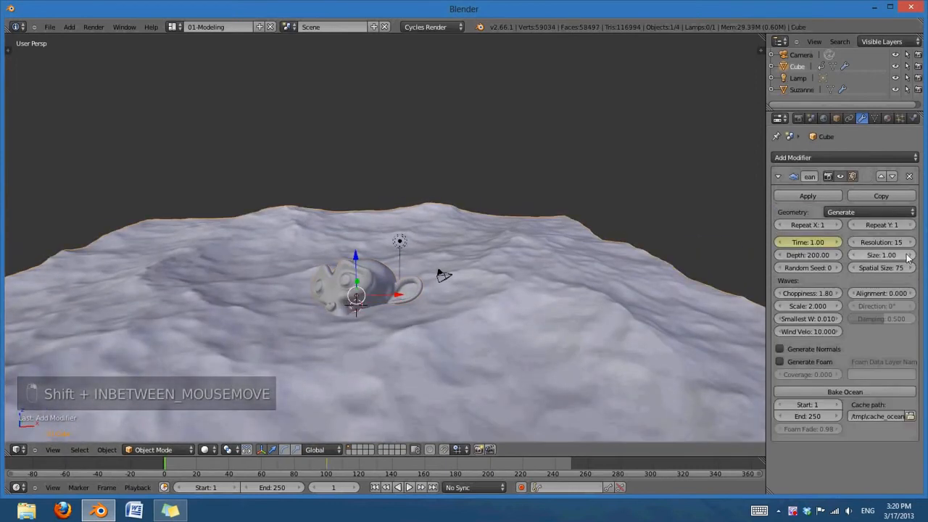
{"action": "left_click", "coordinate": [880, 242]}
{"action": "type", "text": "10"}
{"action": "key", "text": "Return"}
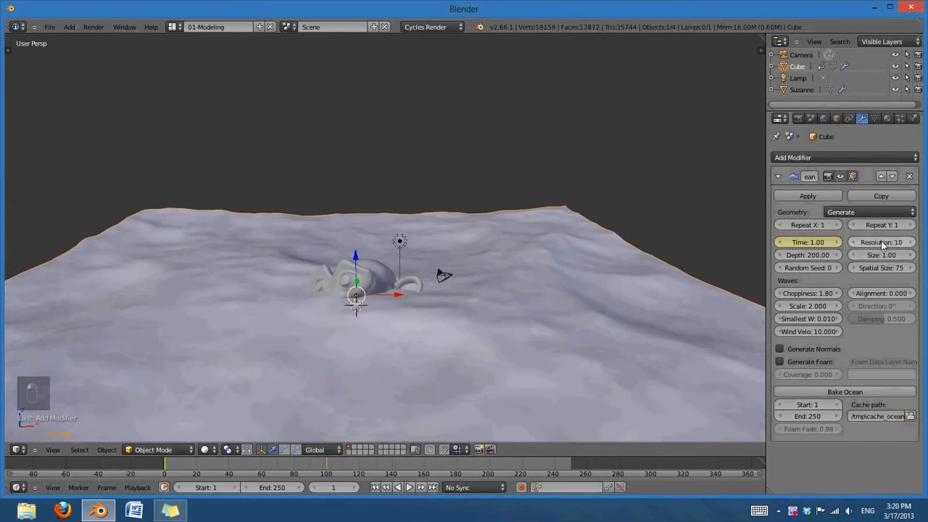
Step: Try an Ocean modifier Resolution of 20 and inspect the wave detail around the monkey
{"action": "left_click", "coordinate": [881, 241]}
{"action": "type", "text": "20"}
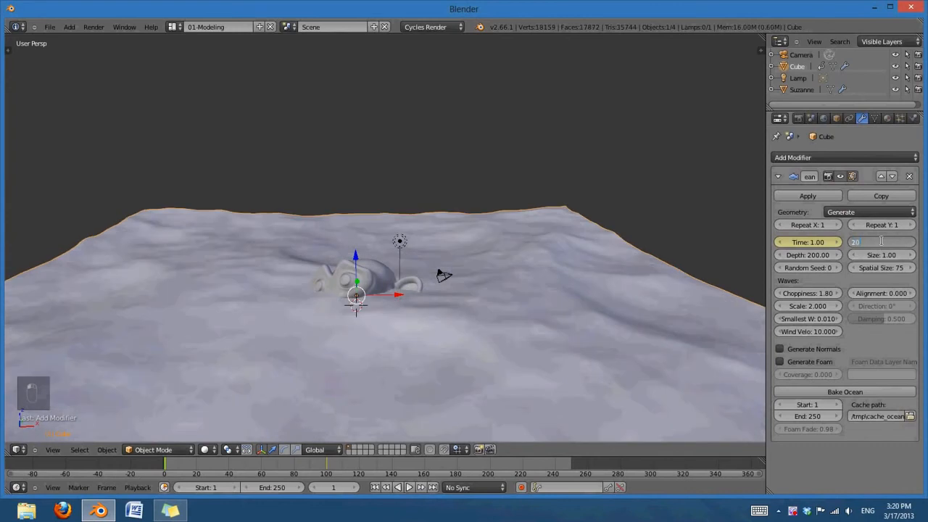
{"action": "key", "text": "Return"}
{"action": "middle_click_drag", "start_coordinate": [303, 326], "coordinate": [266, 353]}
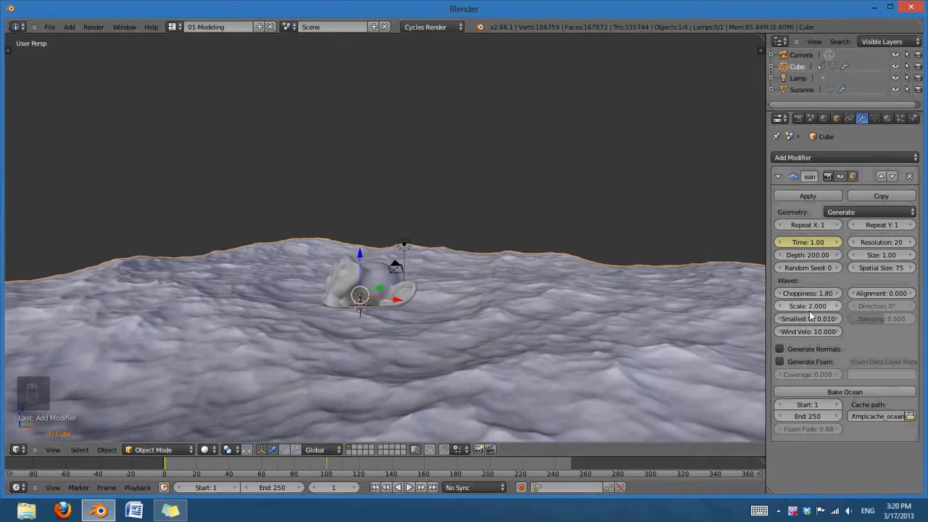
{"action": "middle_click_drag", "start_coordinate": [684, 306], "coordinate": [503, 302]}
Step: Set the Ocean modifier's Resolution to 15
{"action": "left_click", "coordinate": [882, 242]}
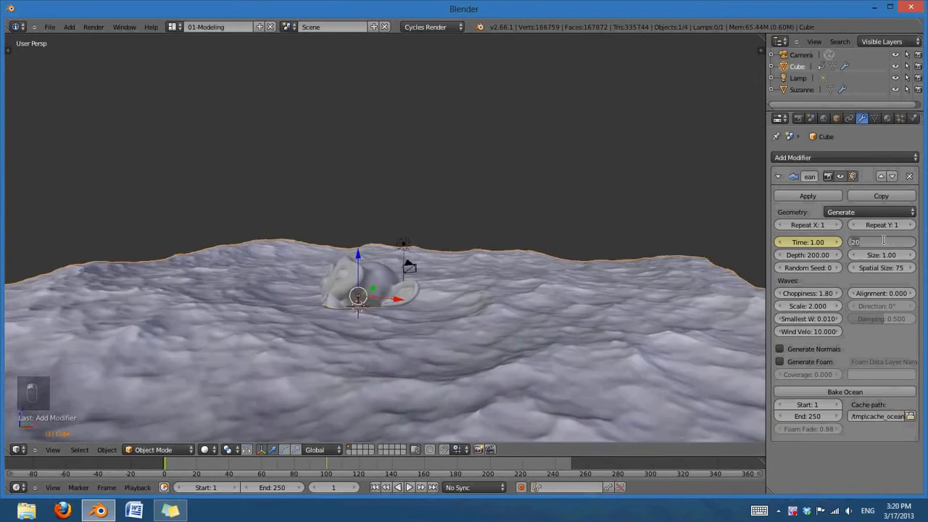
{"action": "type", "text": "15"}
{"action": "key", "text": "Return"}
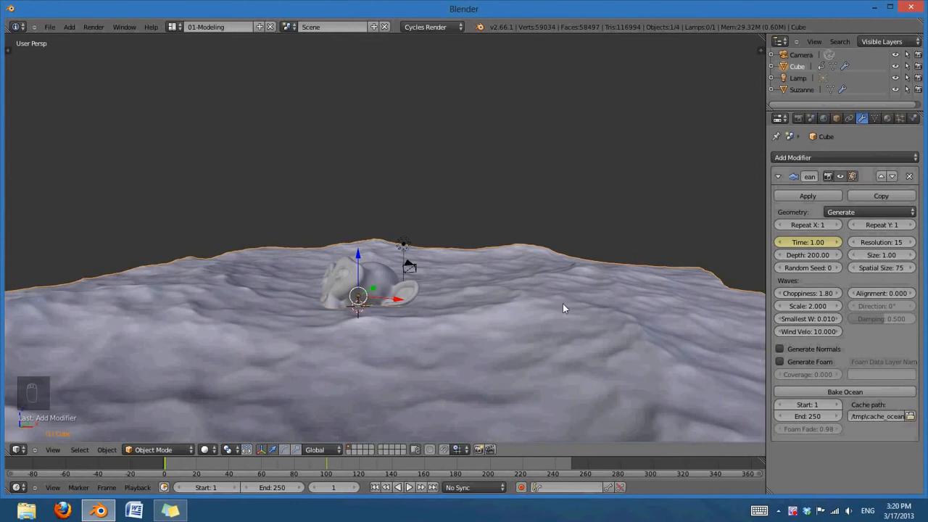
Step: Add a UV Sphere at the monkey's position and scale it up until it encloses the monkey
{"action": "middle_click_drag", "start_coordinate": [562, 303], "coordinate": [598, 326]}
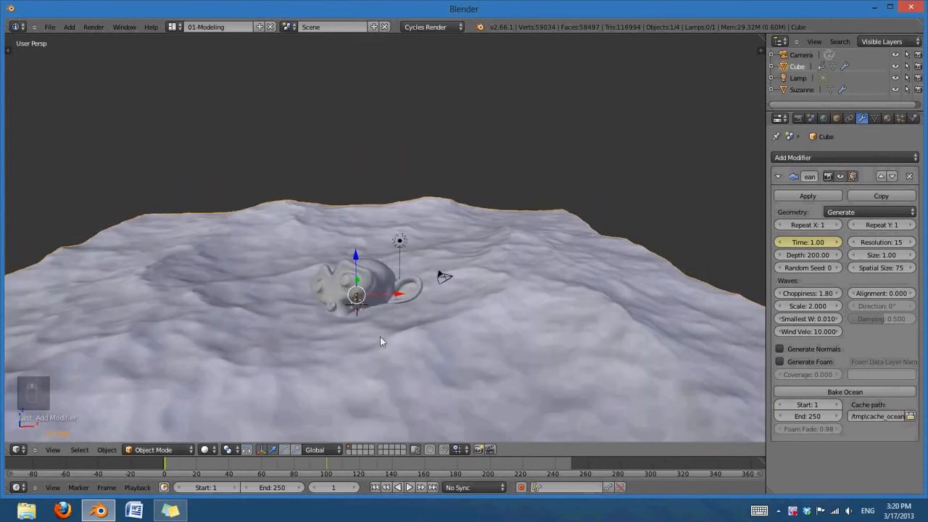
{"action": "middle_click_drag", "start_coordinate": [408, 321], "coordinate": [414, 326]}
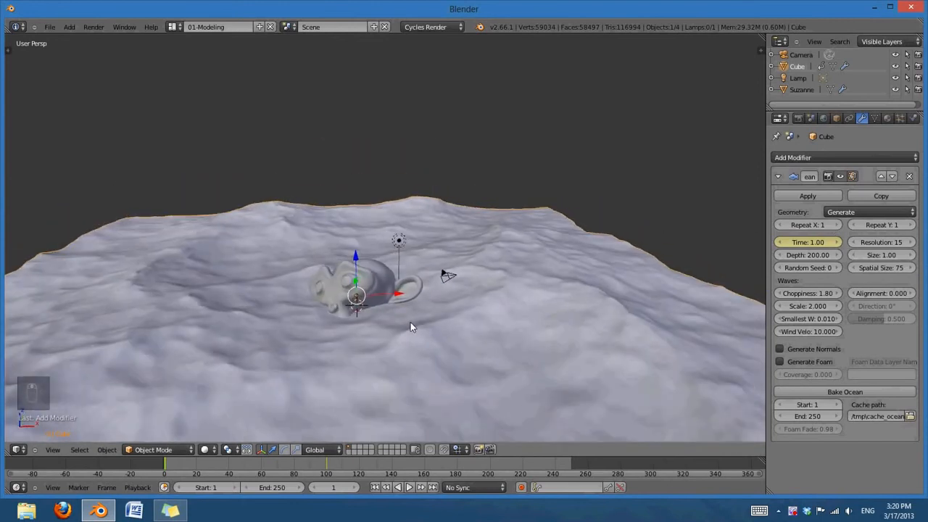
{"action": "key", "text": "shift+a"}
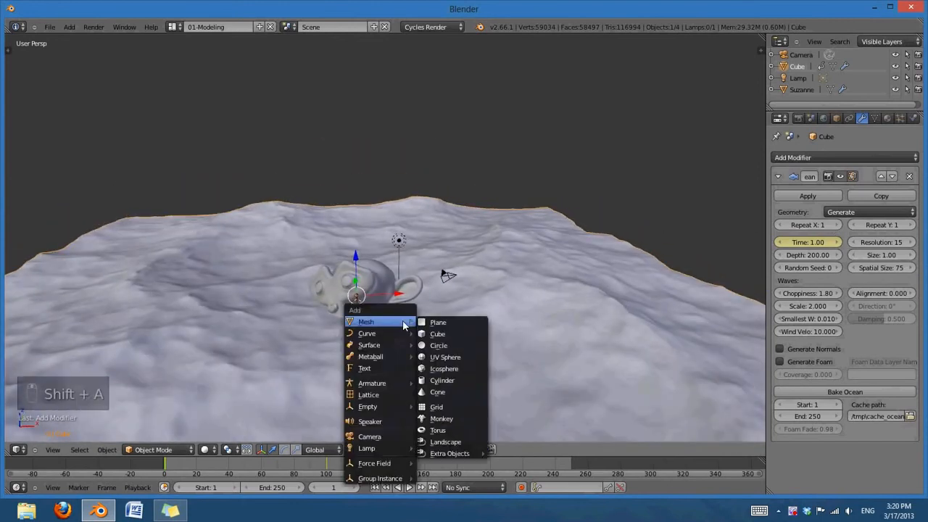
{"action": "left_click", "coordinate": [450, 357]}
{"action": "key", "text": "s"}
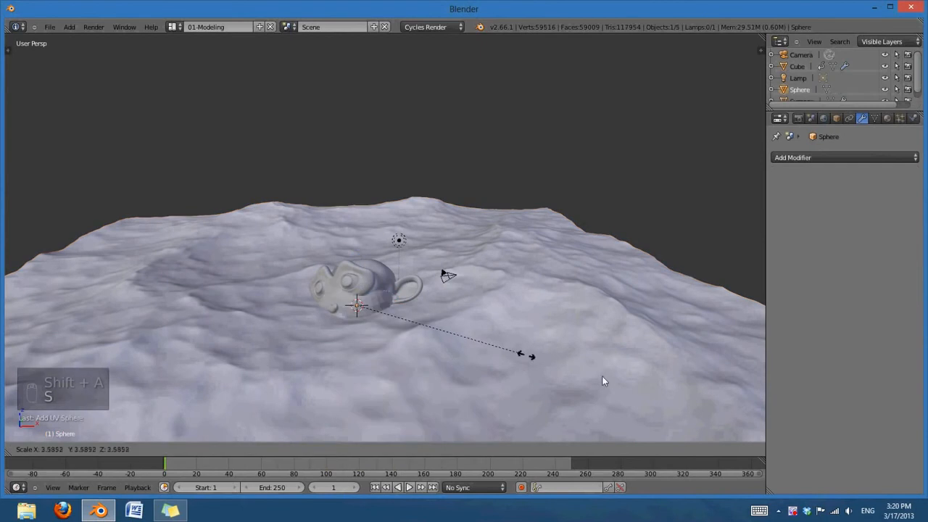
{"action": "left_click", "coordinate": [656, 392]}
{"action": "key", "text": "z"}
{"action": "mouse_move", "coordinate": [497, 387]}
{"action": "middle_mouse_down"}
{"action": "mouse_move", "coordinate": [443, 376]}
{"action": "mouse_move", "coordinate": [448, 363]}
{"action": "mouse_move", "coordinate": [480, 355]}
{"action": "middle_mouse_up"}
{"action": "key", "text": "z"}
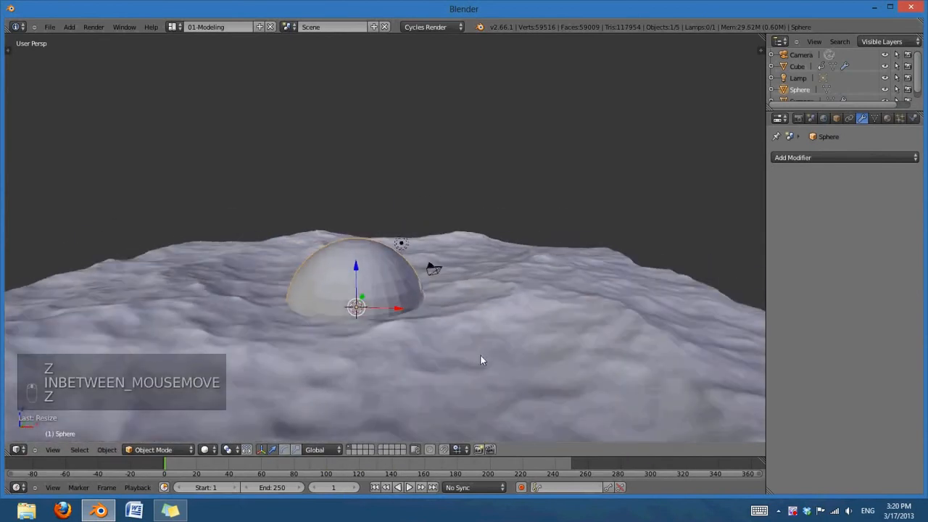
{"action": "key", "text": "s"}
{"action": "left_click", "coordinate": [446, 333]}
Step: Shift the sphere slightly along the X axis and stretch it along Z into a tall ellipsoid through the ocean surface
{"action": "left_click_drag", "start_coordinate": [397, 308], "coordinate": [403, 308]}
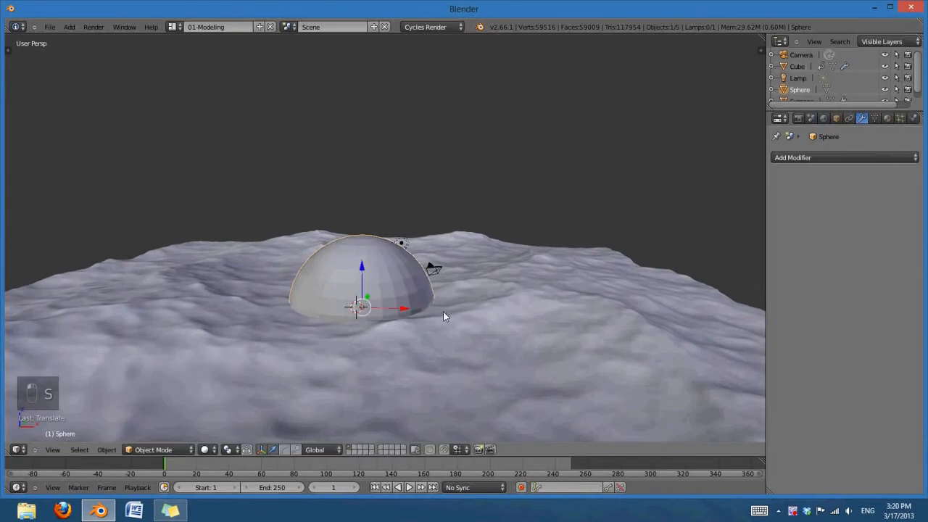
{"action": "key", "text": "s"}
{"action": "key", "text": "z"}
{"action": "left_click", "coordinate": [569, 353]}
{"action": "key", "text": "z"}
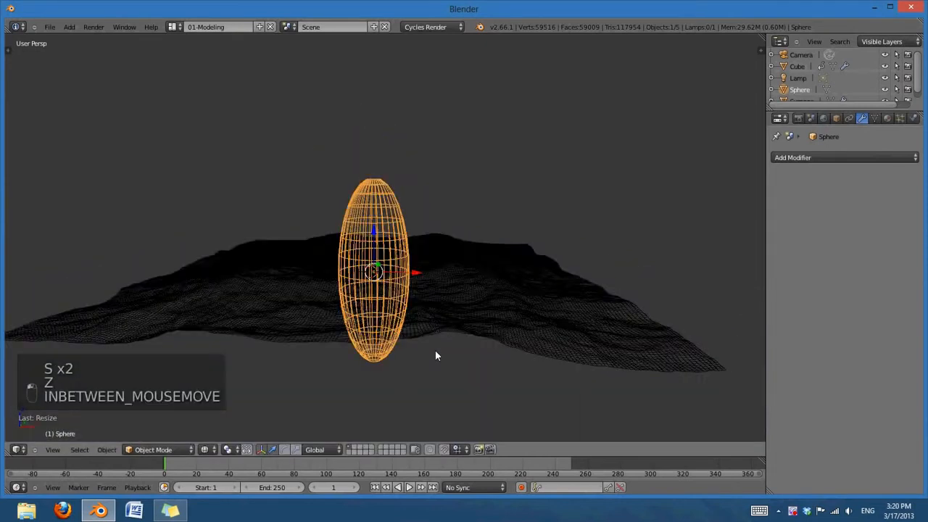
{"action": "key", "text": "z"}
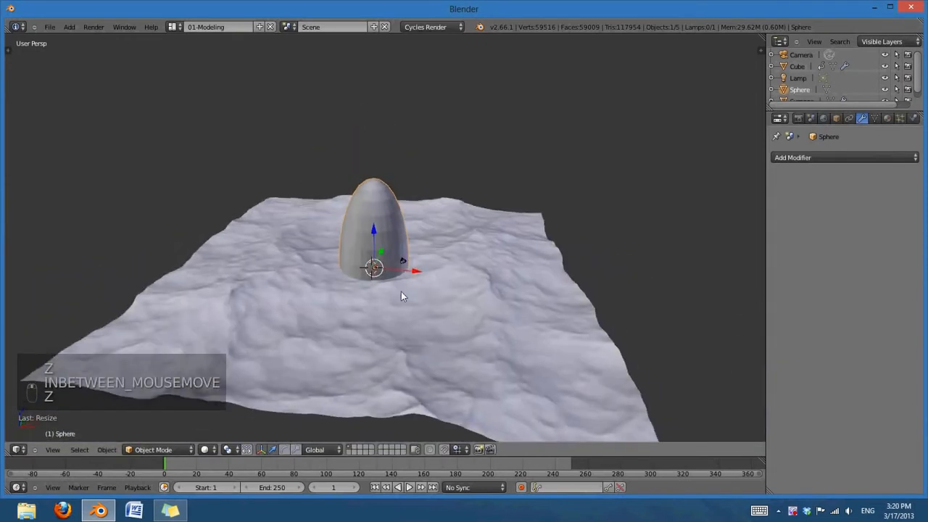
Step: Enable Dynamic Paint physics on the stretched sphere and add it as a Brush
{"action": "scroll", "coordinate": [401, 291], "scroll_direction": "up", "scroll_amount": 2}
{"action": "middle_click_drag", "start_coordinate": [379, 332], "coordinate": [382, 318]}
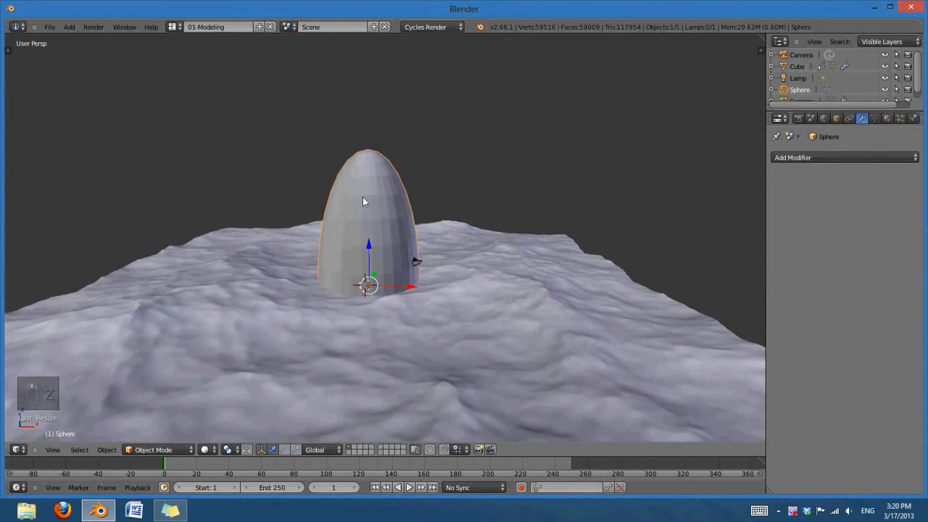
{"action": "scroll", "coordinate": [406, 319], "scroll_direction": "up", "scroll_amount": 2}
{"action": "key", "text": "z"}
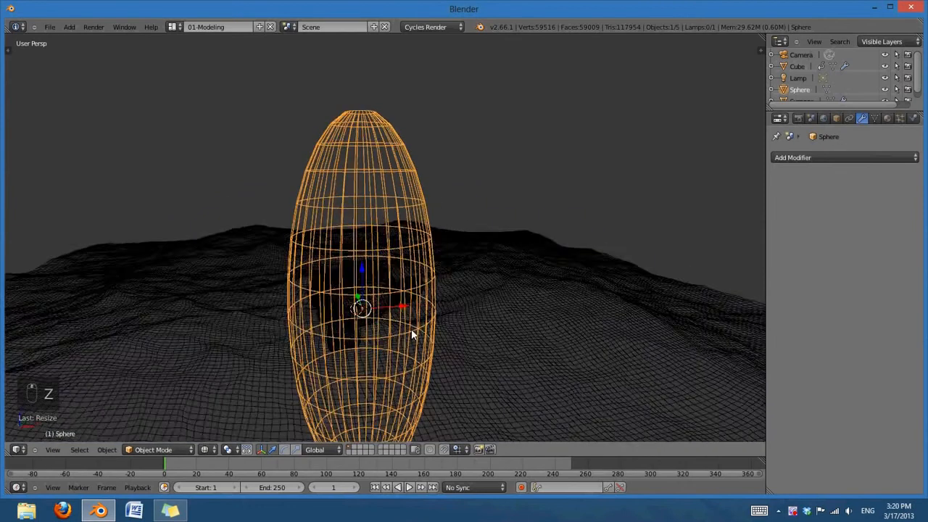
{"action": "key", "text": "z"}
{"action": "middle_click_drag", "start_coordinate": [408, 362], "coordinate": [463, 352]}
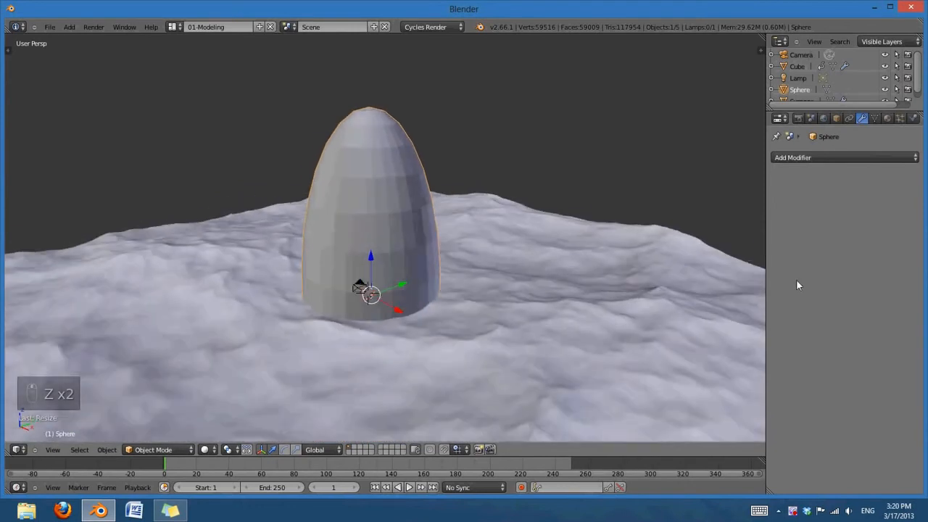
{"action": "left_click", "coordinate": [913, 121]}
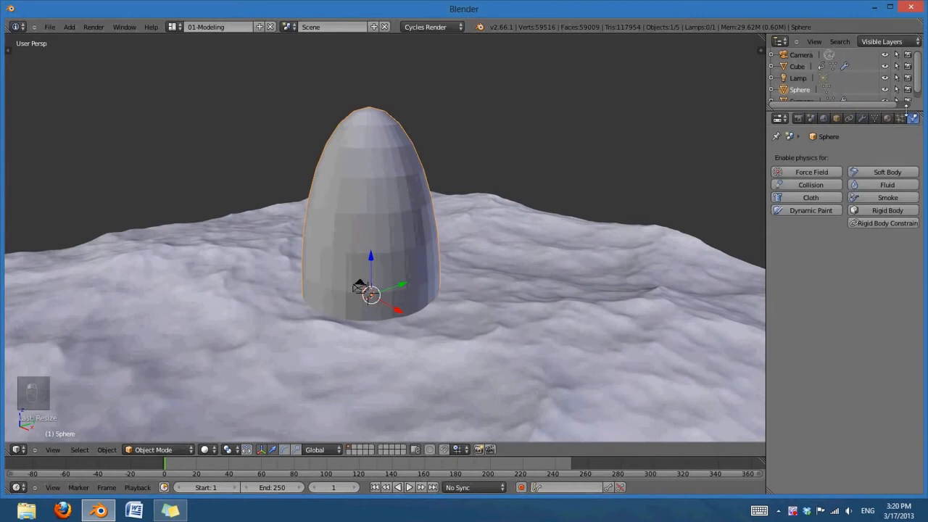
{"action": "middle_click_drag", "start_coordinate": [448, 280], "coordinate": [560, 259]}
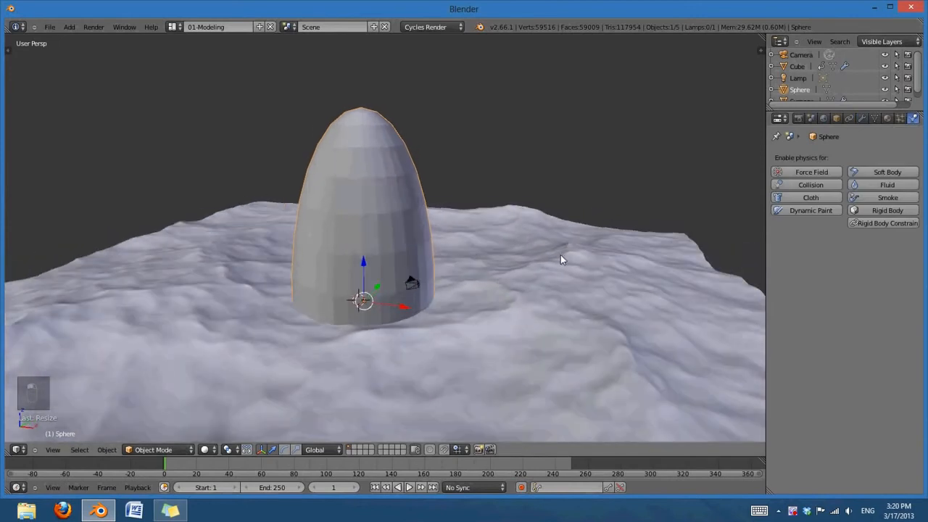
{"action": "left_click", "coordinate": [800, 207]}
{"action": "left_click", "coordinate": [875, 261]}
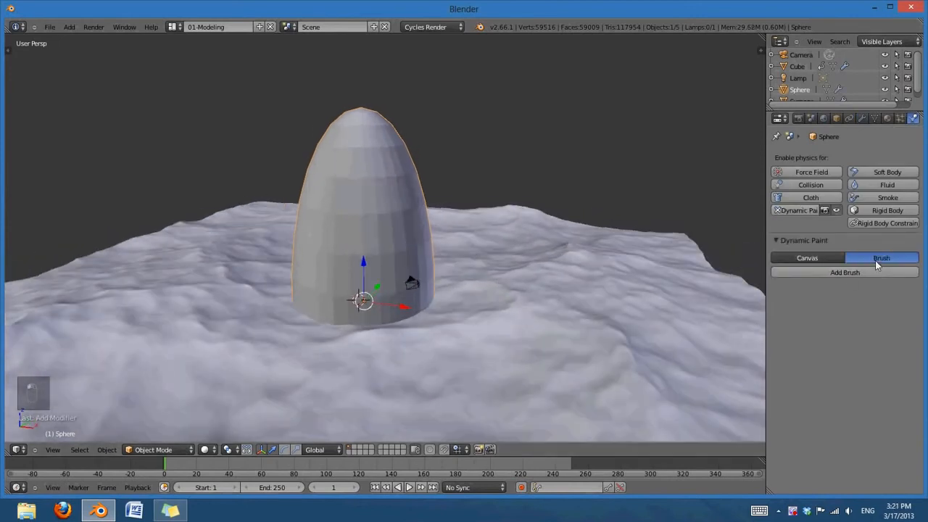
{"action": "left_click", "coordinate": [869, 272]}
Step: Enable Dynamic Paint physics on the ocean and add it as a Canvas
{"action": "right_click", "coordinate": [647, 254]}
{"action": "left_click", "coordinate": [815, 210]}
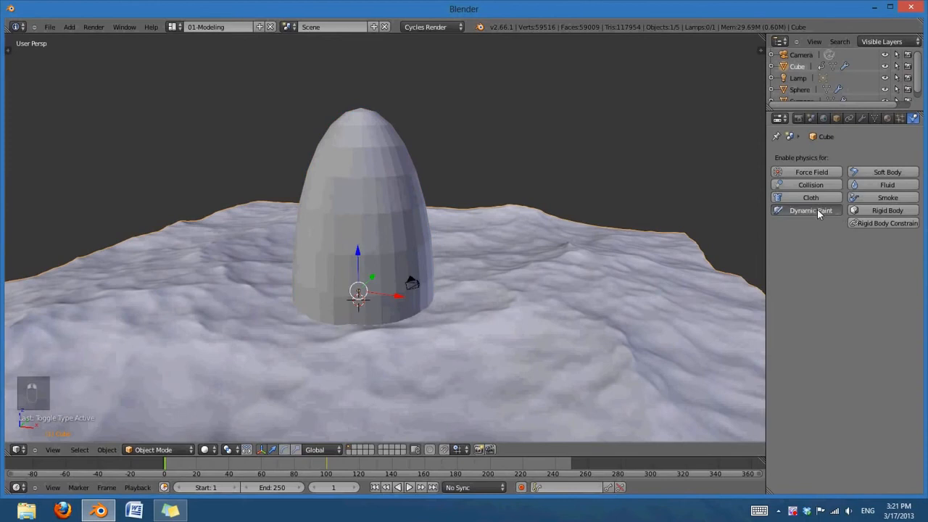
{"action": "left_click", "coordinate": [844, 272]}
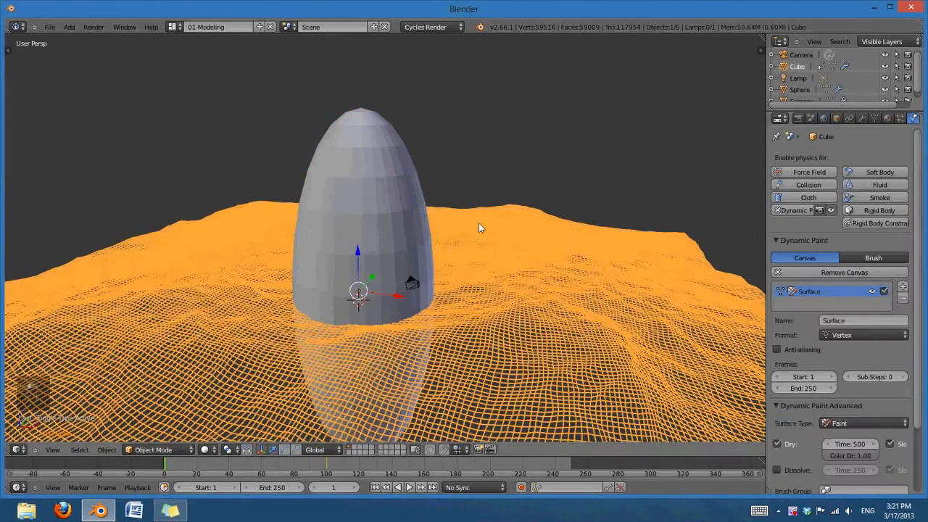
{"action": "middle_click_drag", "start_coordinate": [478, 223], "coordinate": [527, 312]}
{"action": "middle_click_drag", "start_coordinate": [512, 350], "coordinate": [483, 439]}
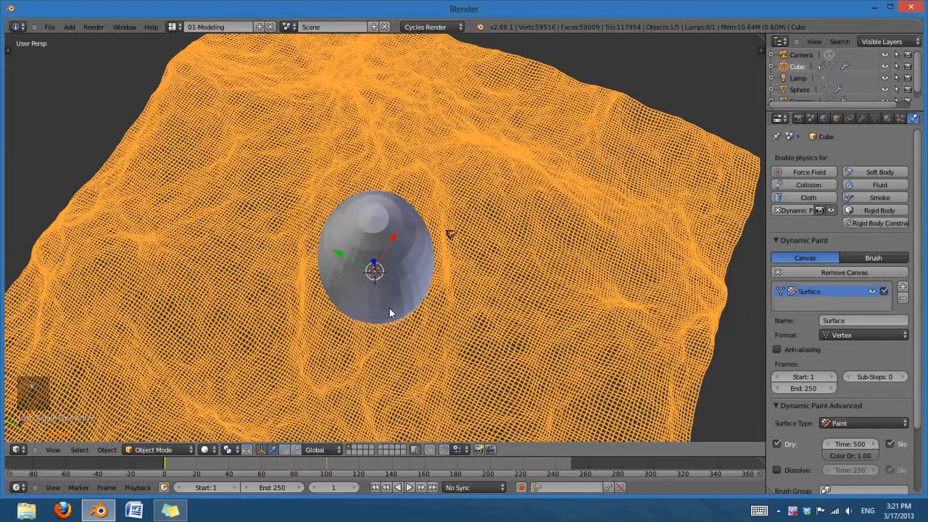
Step: Switch the viewport shading to Texture to show the ocean and the stretched sphere
{"action": "middle_click_drag", "start_coordinate": [389, 308], "coordinate": [457, 347]}
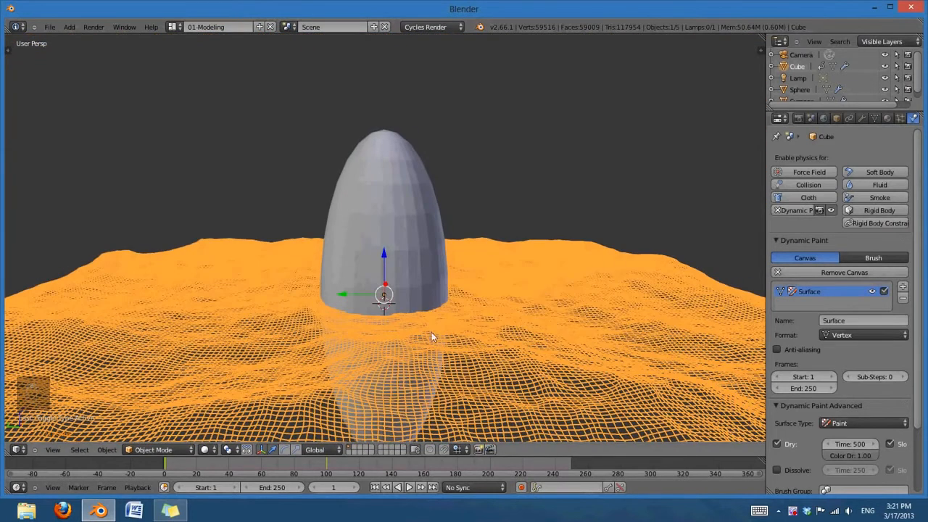
{"action": "scroll", "coordinate": [436, 344], "scroll_direction": "up", "scroll_amount": 2}
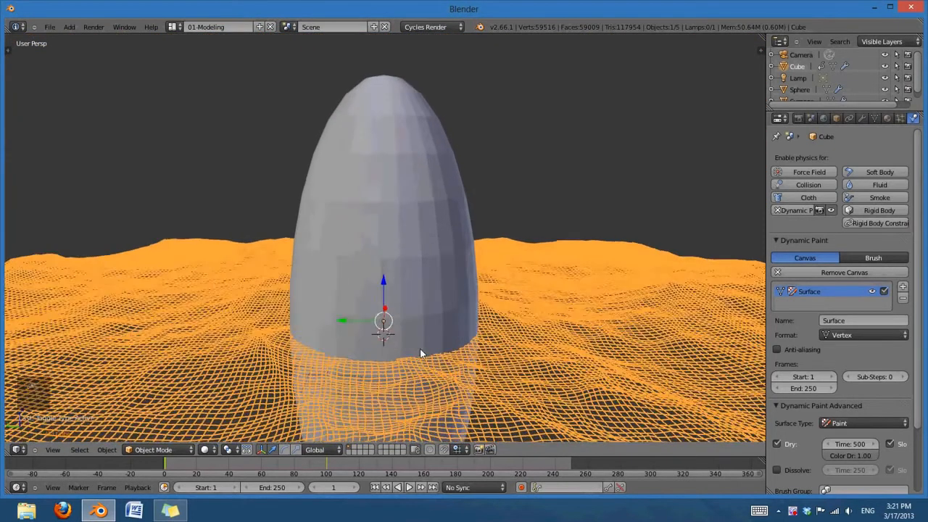
{"action": "mouse_move", "coordinate": [420, 350]}
{"action": "middle_mouse_down"}
{"action": "mouse_move", "coordinate": [499, 356]}
{"action": "mouse_move", "coordinate": [369, 391]}
{"action": "middle_mouse_up"}
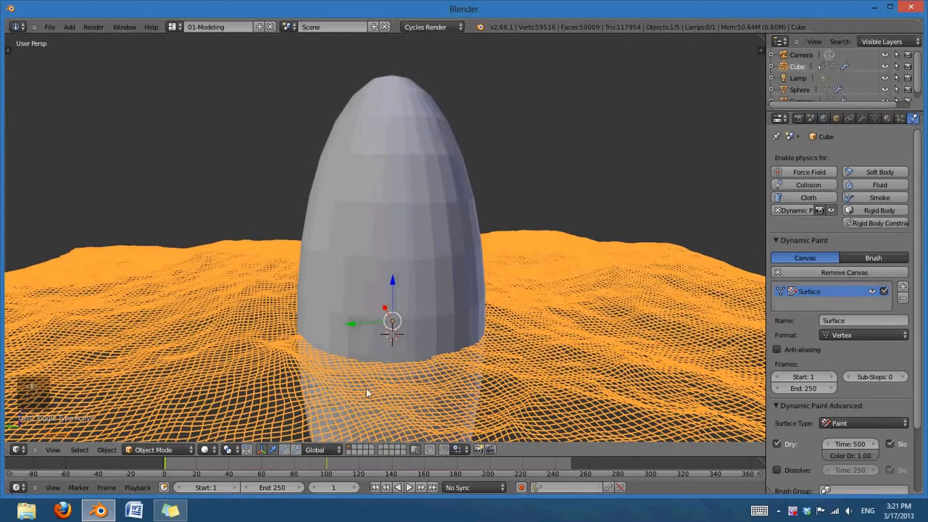
{"action": "left_click", "coordinate": [206, 449]}
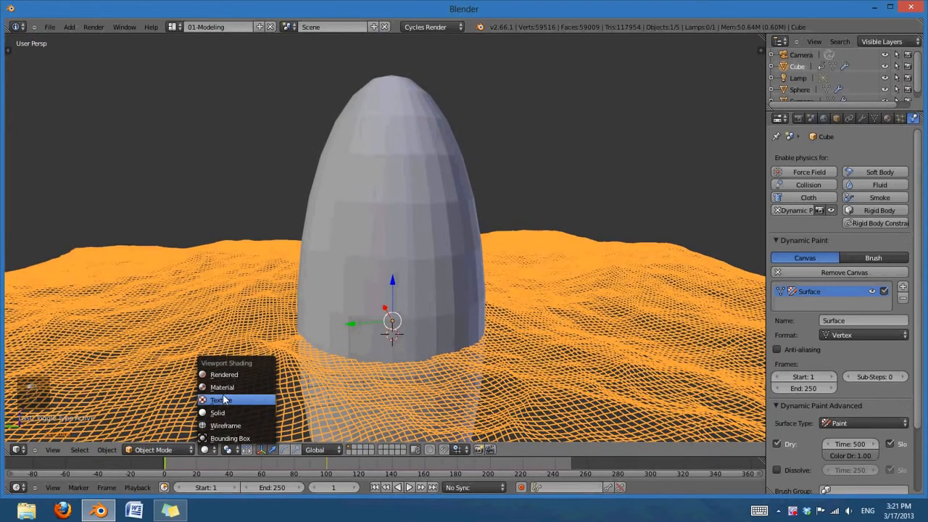
{"action": "left_click", "coordinate": [221, 400]}
{"action": "scroll", "coordinate": [572, 324], "scroll_direction": "down", "scroll_amount": 4}
{"action": "middle_click_drag", "start_coordinate": [546, 344], "coordinate": [561, 281]}
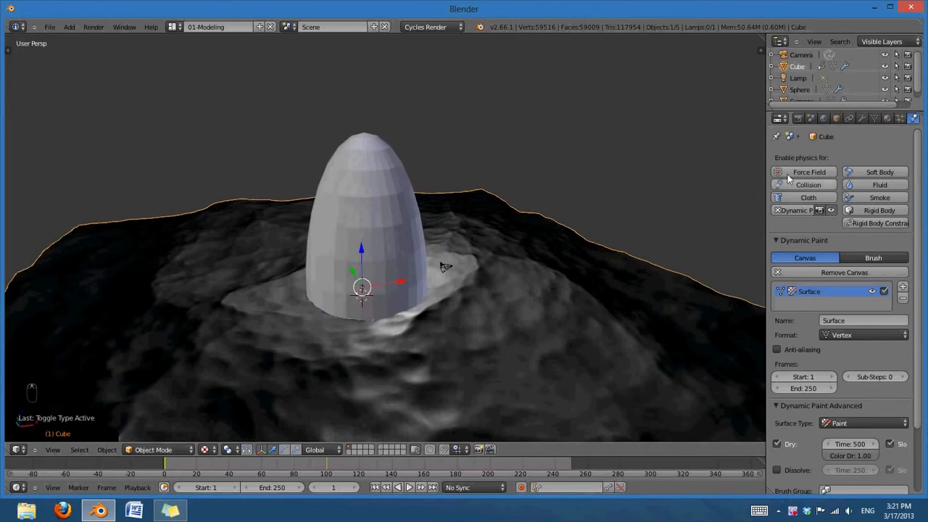
Step: Change the scene's lamp type to Sun and enable nodes for it
{"action": "left_click", "coordinate": [797, 77]}
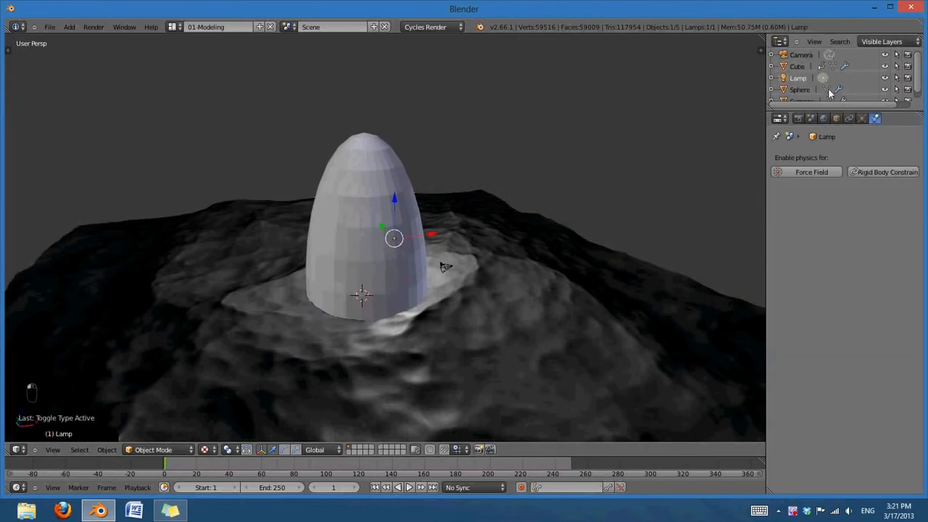
{"action": "left_click", "coordinate": [860, 118]}
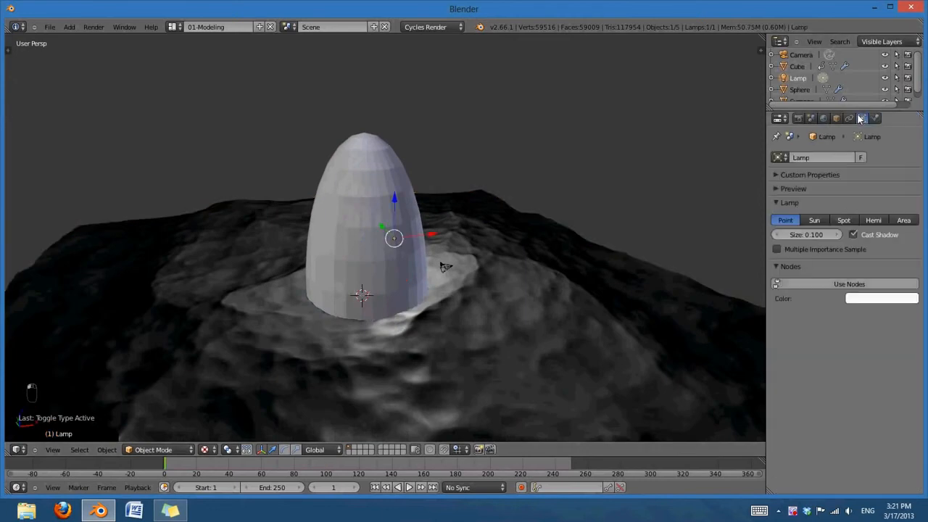
{"action": "left_click", "coordinate": [814, 220]}
{"action": "scroll", "coordinate": [357, 322], "scroll_direction": "down", "scroll_amount": 5}
{"action": "middle_click_drag", "start_coordinate": [356, 322], "coordinate": [658, 267]}
{"action": "left_click", "coordinate": [849, 284]}
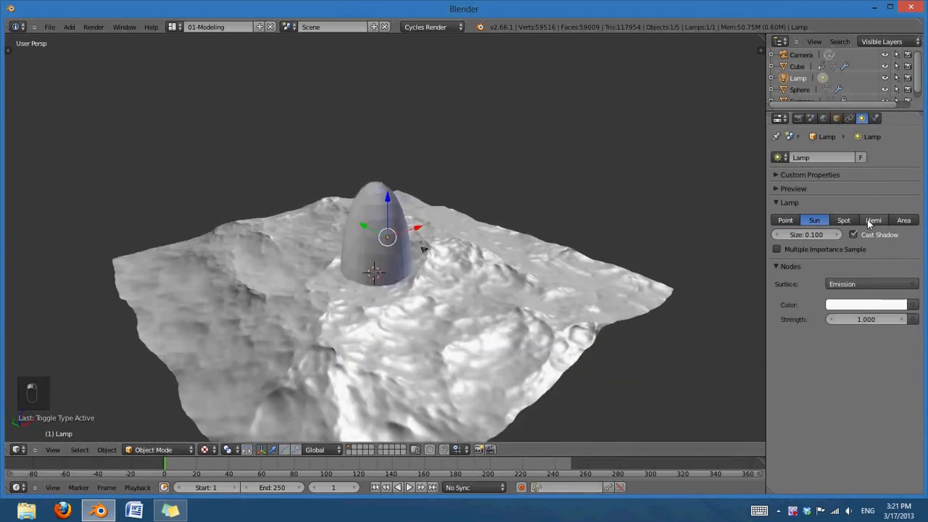
Step: Hide the sphere temporarily to examine the paint on the ocean around the monkey, and show the sphere again
{"action": "scroll", "coordinate": [391, 263], "scroll_direction": "up", "scroll_amount": 3}
{"action": "middle_click_drag", "start_coordinate": [391, 263], "coordinate": [342, 275]}
{"action": "scroll", "coordinate": [459, 278], "scroll_direction": "down", "scroll_amount": 3}
{"action": "middle_click_drag", "start_coordinate": [429, 281], "coordinate": [453, 292]}
{"action": "scroll", "coordinate": [454, 292], "scroll_direction": "up", "scroll_amount": 2}
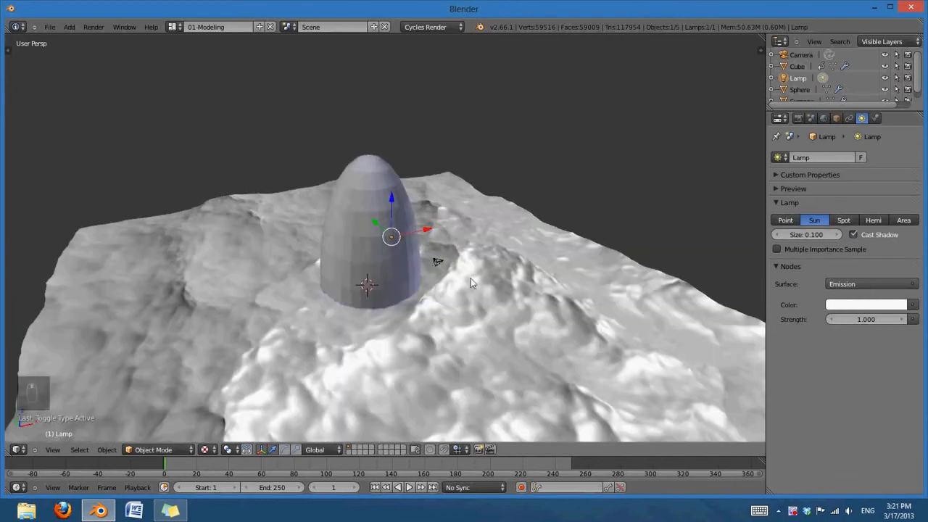
{"action": "scroll", "coordinate": [805, 76], "scroll_direction": "down", "scroll_amount": 1}
{"action": "left_click", "coordinate": [800, 82]}
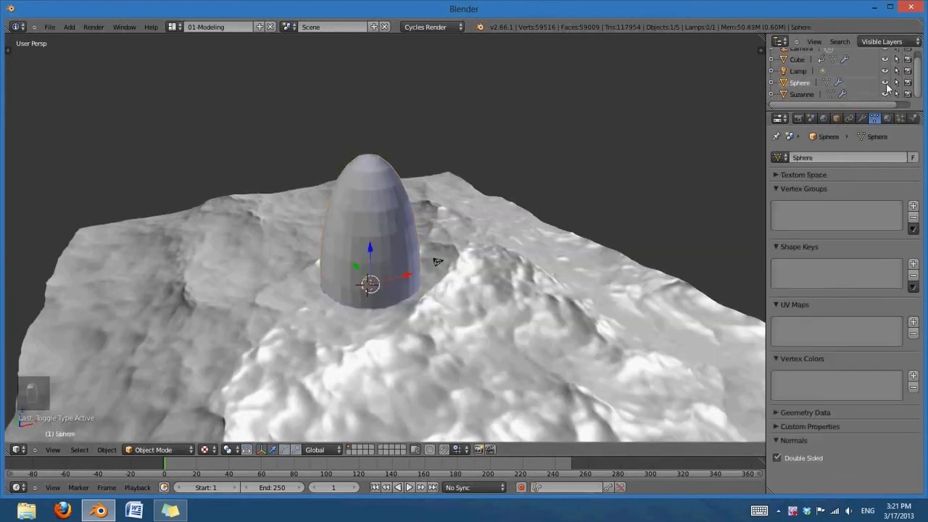
{"action": "left_click", "coordinate": [885, 83]}
{"action": "middle_click_drag", "start_coordinate": [413, 283], "coordinate": [392, 279]}
{"action": "middle_click_drag", "start_coordinate": [472, 278], "coordinate": [461, 278]}
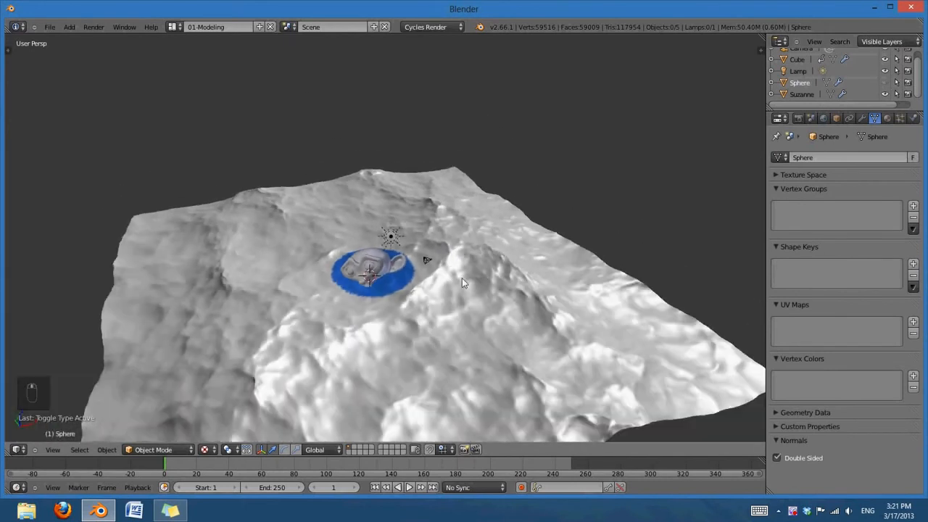
{"action": "middle_click_drag", "start_coordinate": [450, 312], "coordinate": [423, 306]}
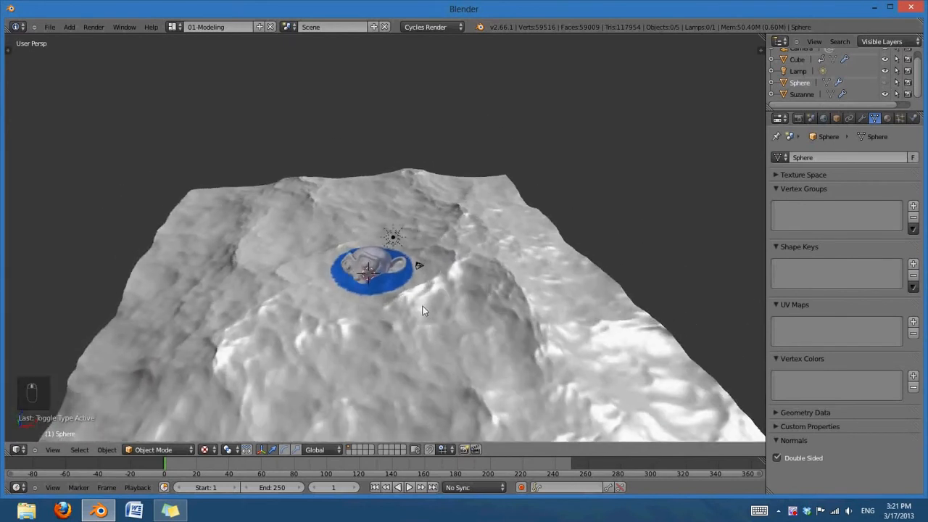
{"action": "left_click", "coordinate": [884, 82]}
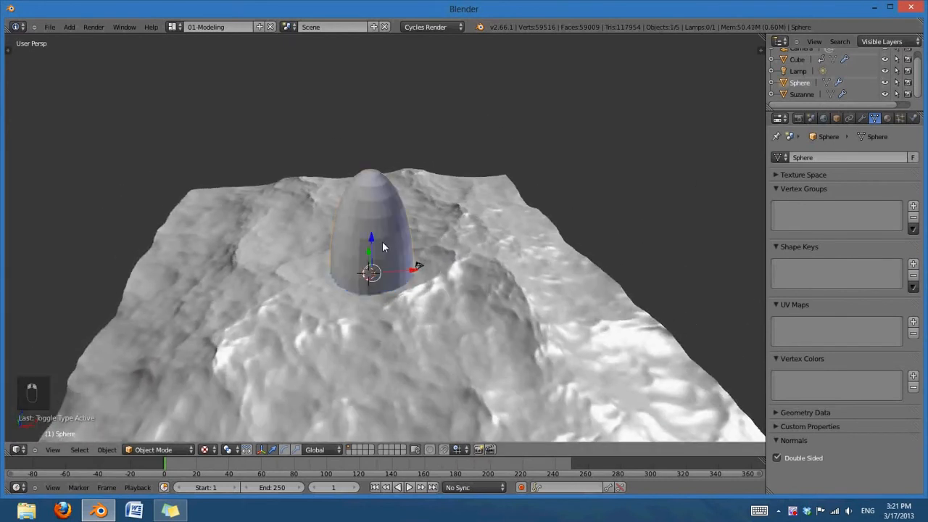
Step: Move the sphere along positive X near the ocean's edge in front view and insert a Location keyframe at frame 1
{"action": "scroll", "coordinate": [382, 247], "scroll_direction": "down", "scroll_amount": 4}
{"action": "middle_click_drag", "start_coordinate": [392, 255], "coordinate": [421, 298]}
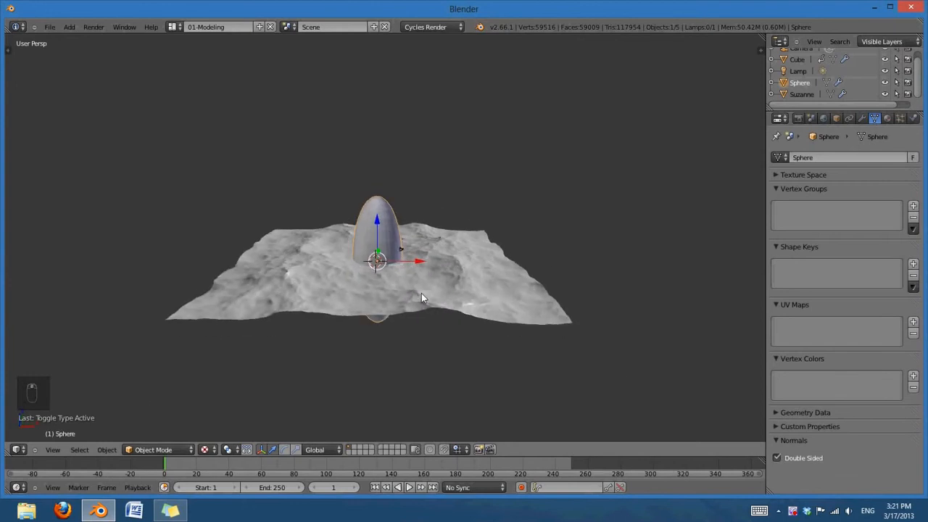
{"action": "key", "text": "KP_1"}
{"action": "key", "text": "KP_5"}
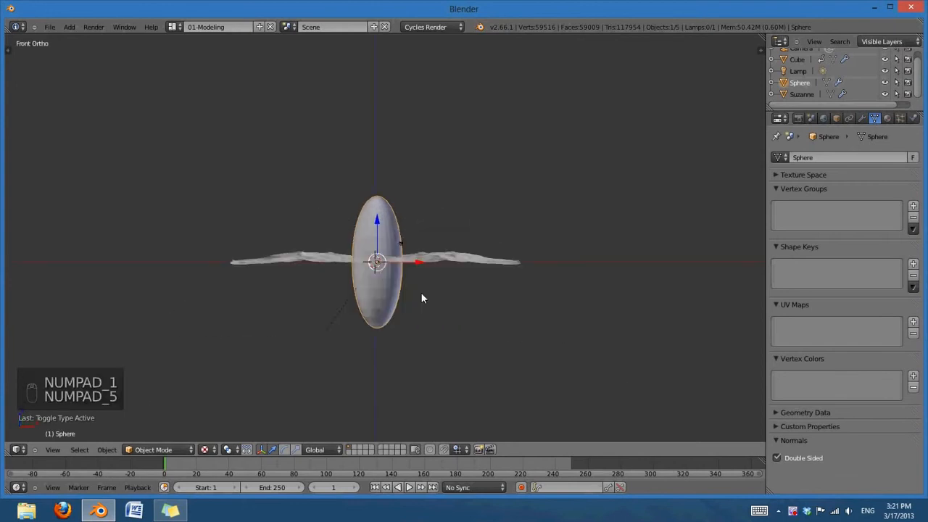
{"action": "left_click_drag", "start_coordinate": [415, 276], "coordinate": [556, 273]}
{"action": "key", "text": "KP_8"}
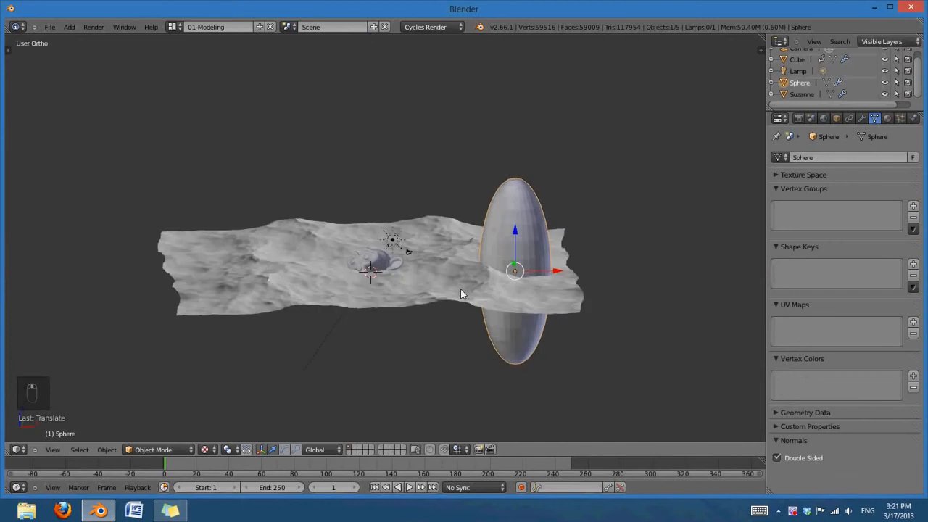
{"action": "key", "text": "KP_1"}
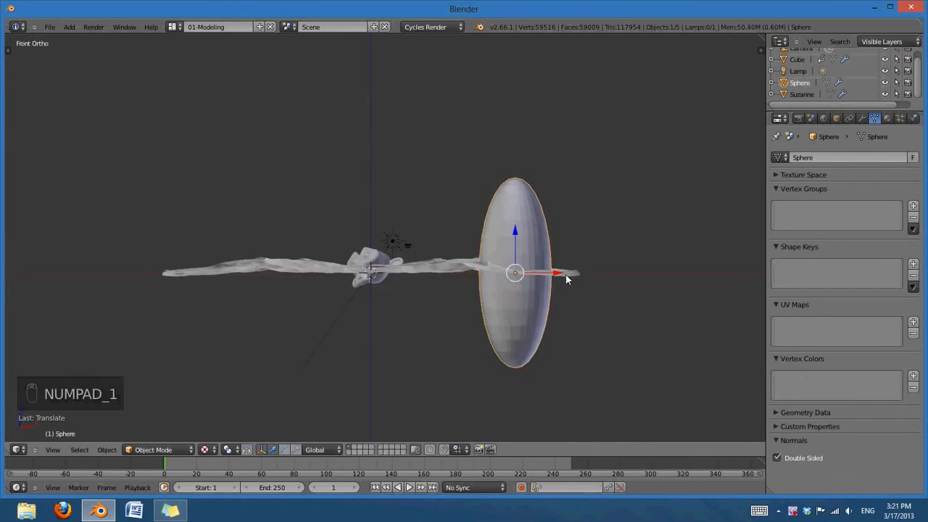
{"action": "key", "text": "i"}
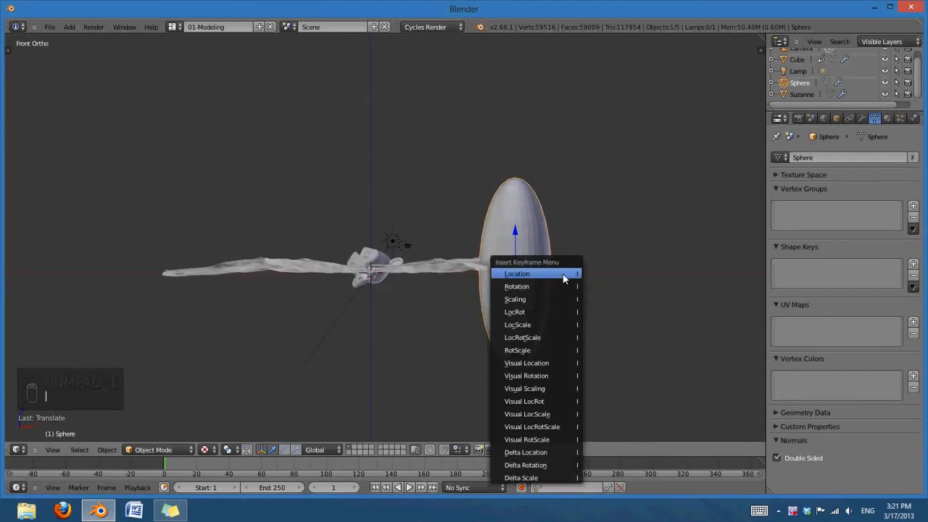
{"action": "left_click", "coordinate": [564, 272]}
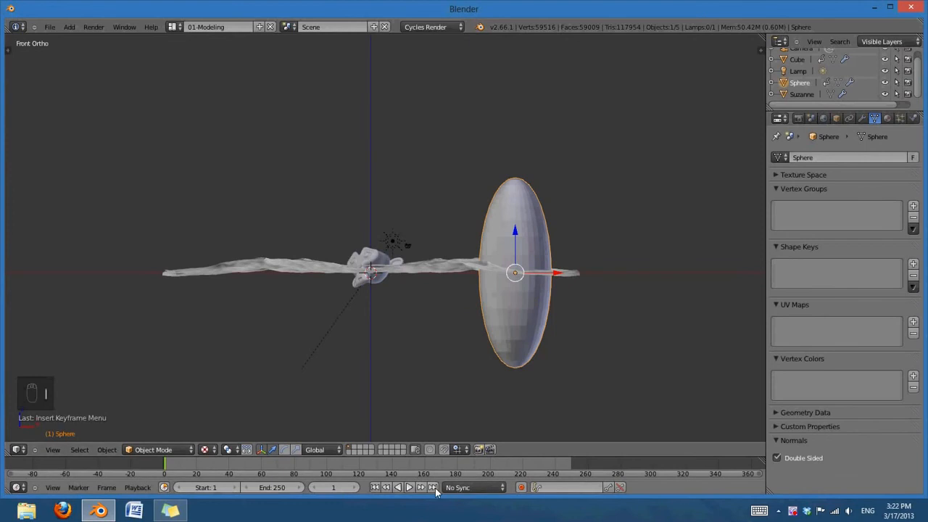
Step: At frame 250, move the sphere along X to the opposite side of the ocean and insert a Location keyframe
{"action": "left_click", "coordinate": [434, 487]}
{"action": "left_click_drag", "start_coordinate": [553, 275], "coordinate": [259, 280]}
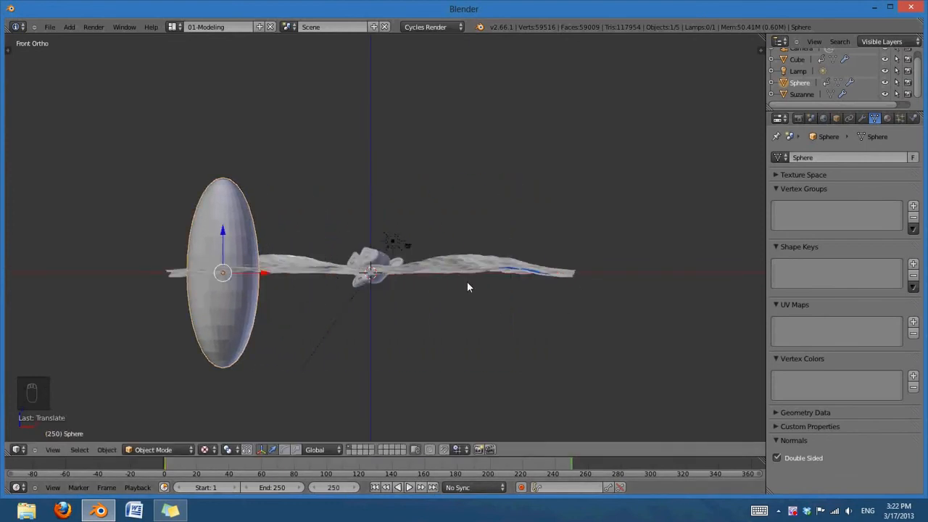
{"action": "key", "text": "i"}
{"action": "left_click", "coordinate": [459, 265]}
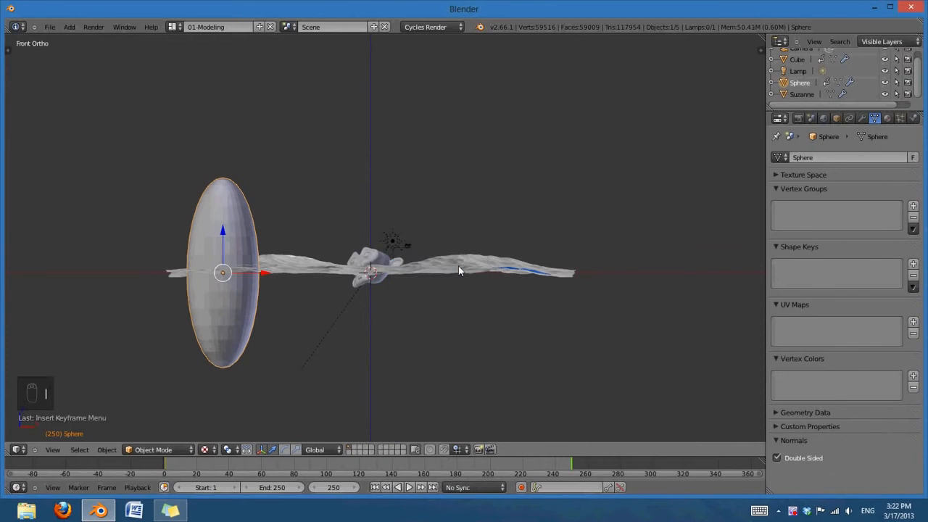
Step: Deselect everything, play the animation from the first frame to examine the sphere's paint trail, and return to frame 1
{"action": "middle_click_drag", "start_coordinate": [458, 266], "coordinate": [445, 315]}
{"action": "key", "text": "a"}
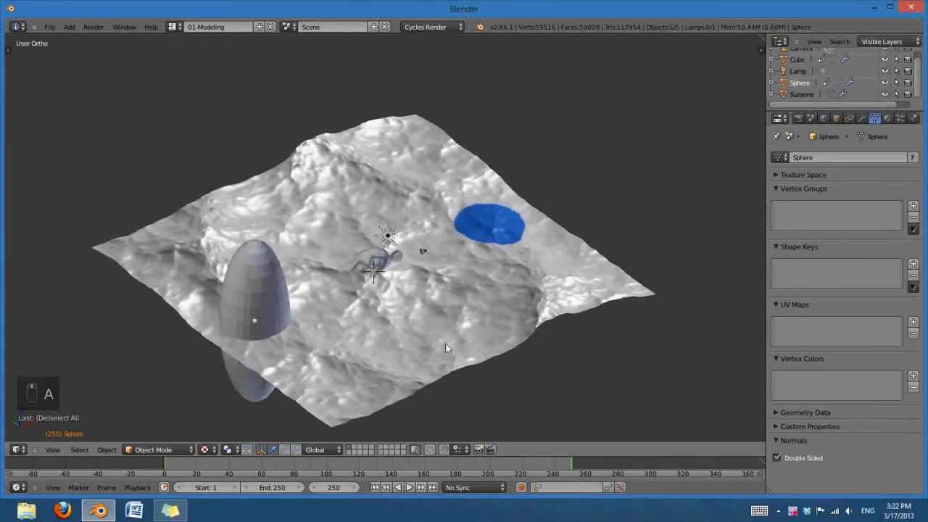
{"action": "middle_click_drag", "start_coordinate": [446, 348], "coordinate": [379, 345]}
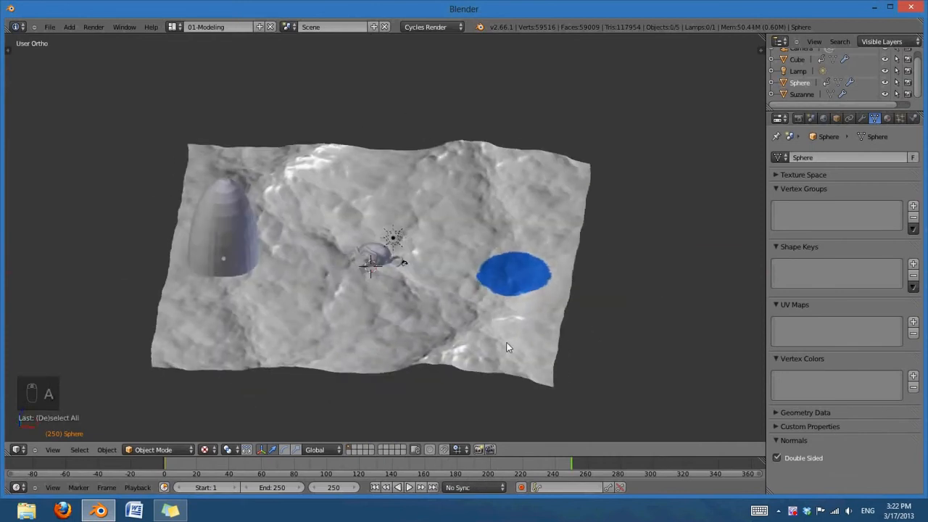
{"action": "mouse_move", "coordinate": [537, 310]}
{"action": "middle_mouse_down"}
{"action": "mouse_move", "coordinate": [565, 310]}
{"action": "mouse_move", "coordinate": [551, 316]}
{"action": "middle_mouse_up"}
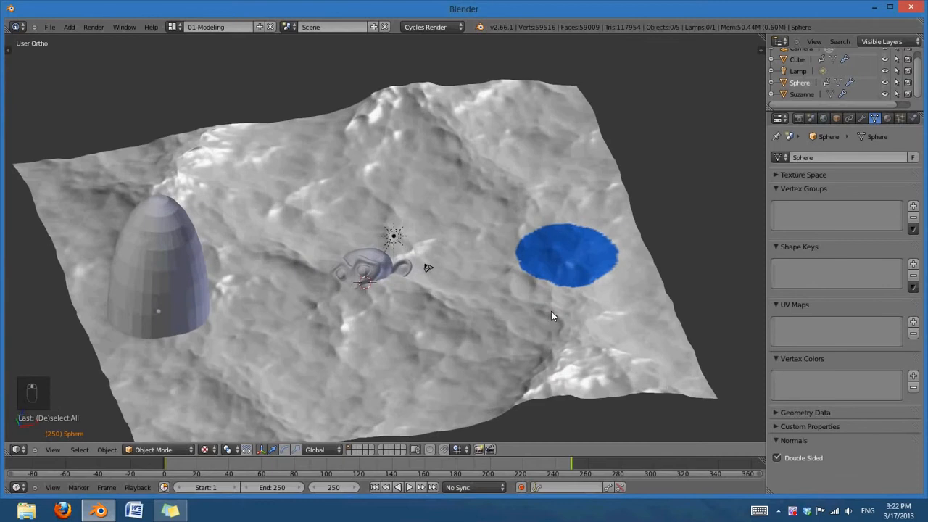
{"action": "middle_click_drag", "start_coordinate": [392, 310], "coordinate": [390, 326]}
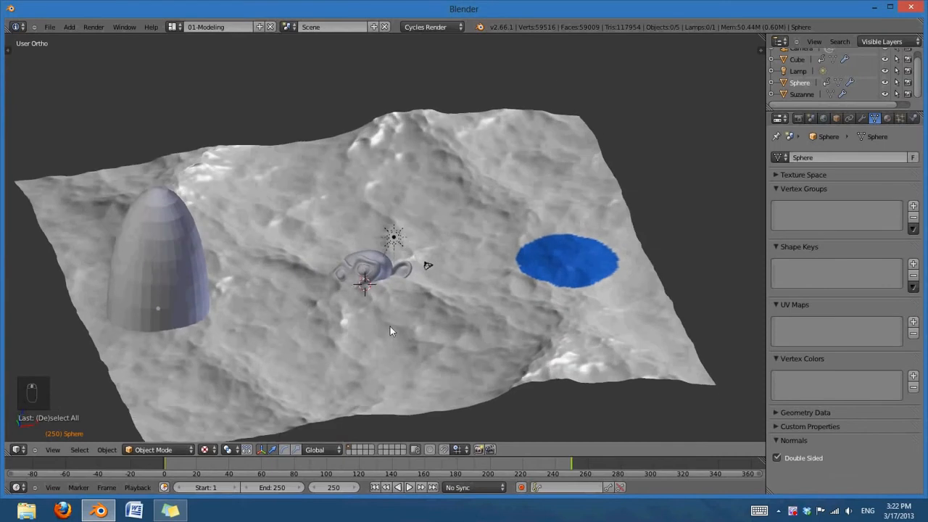
{"action": "left_click", "coordinate": [376, 489]}
{"action": "middle_click_drag", "start_coordinate": [500, 390], "coordinate": [463, 409]}
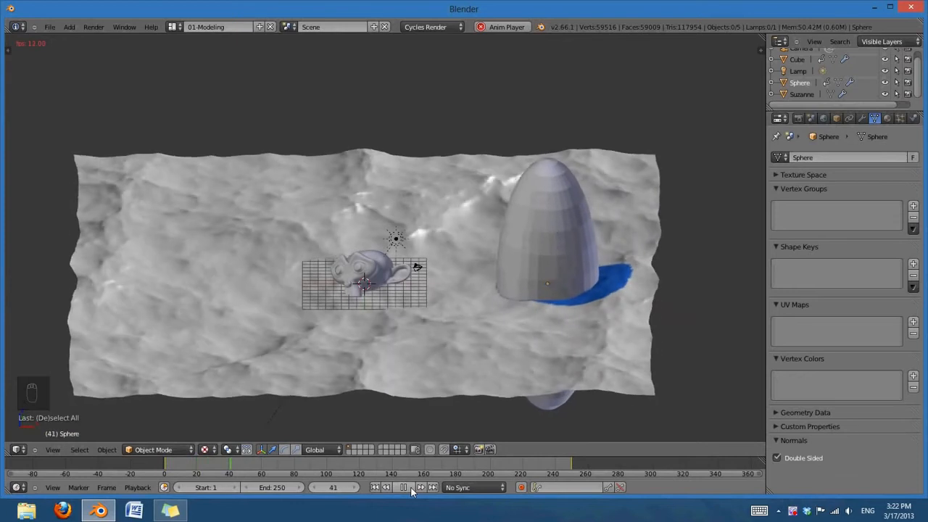
{"action": "left_click", "coordinate": [411, 488]}
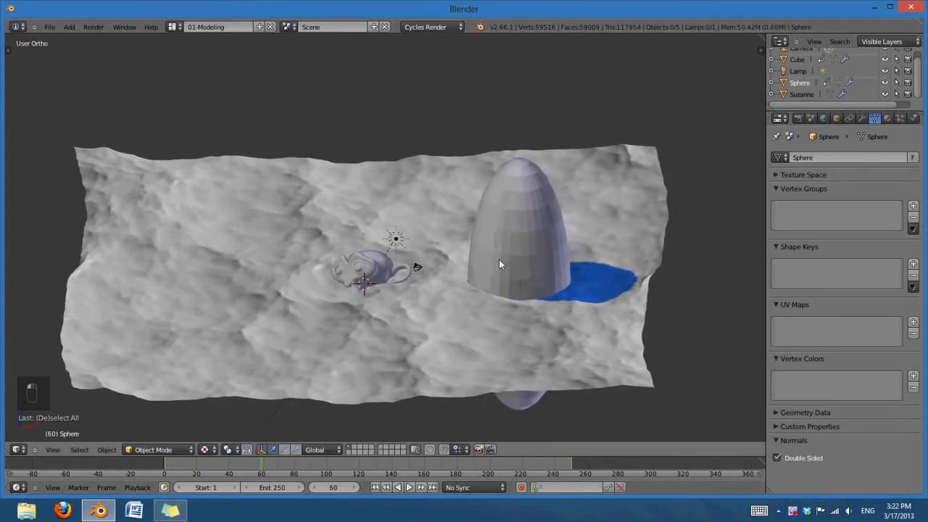
{"action": "middle_click_drag", "start_coordinate": [584, 208], "coordinate": [589, 253]}
{"action": "scroll", "coordinate": [483, 341], "scroll_direction": "down", "scroll_amount": 3}
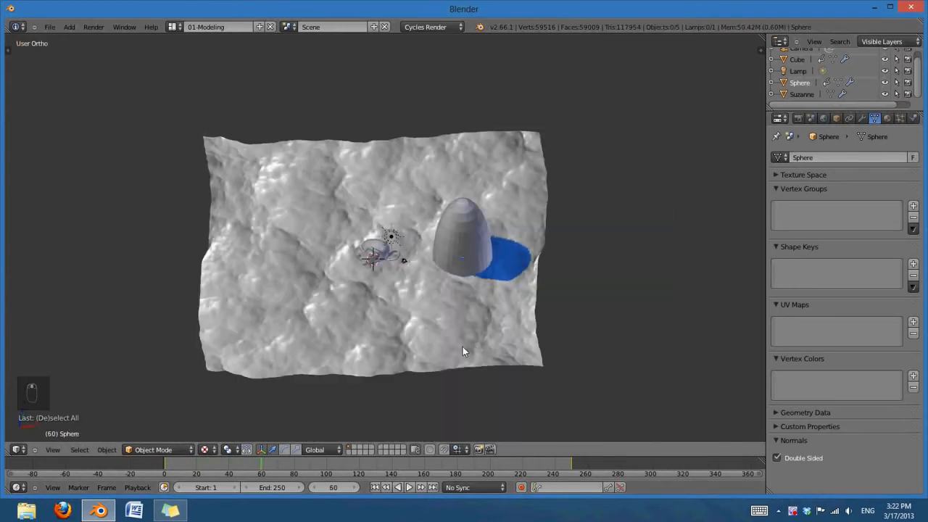
{"action": "left_click", "coordinate": [376, 487]}
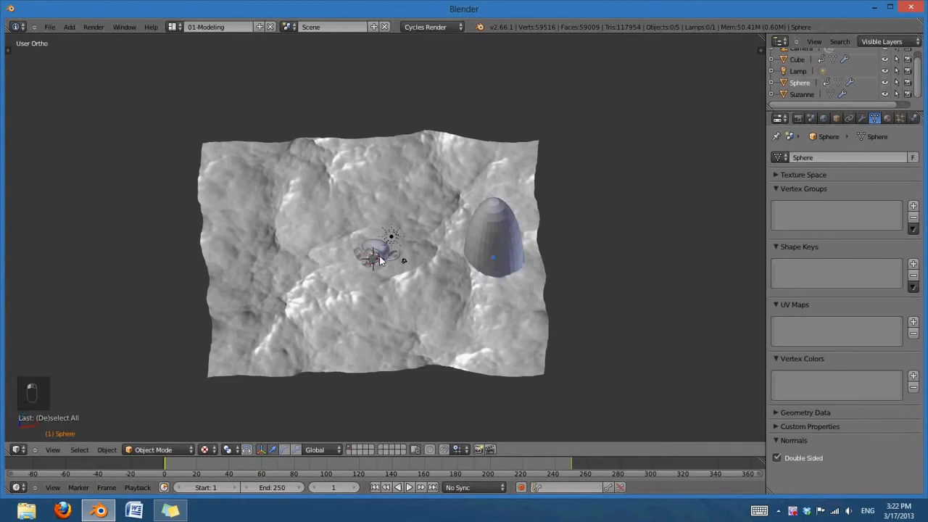
Step: Move the monkey along the X axis into the stretched sphere, using the wireframe top view
{"action": "scroll", "coordinate": [408, 268], "scroll_direction": "up", "scroll_amount": 2}
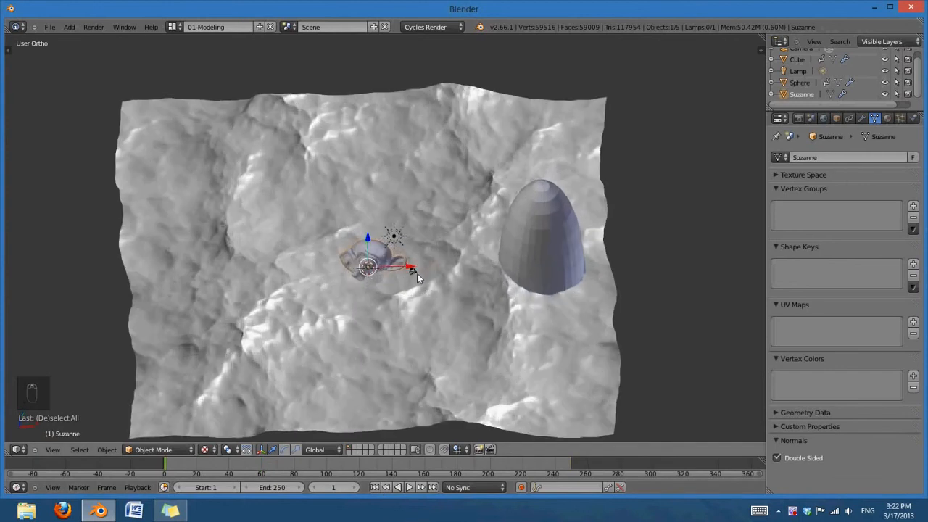
{"action": "key", "text": "z"}
{"action": "key", "text": "KP_7"}
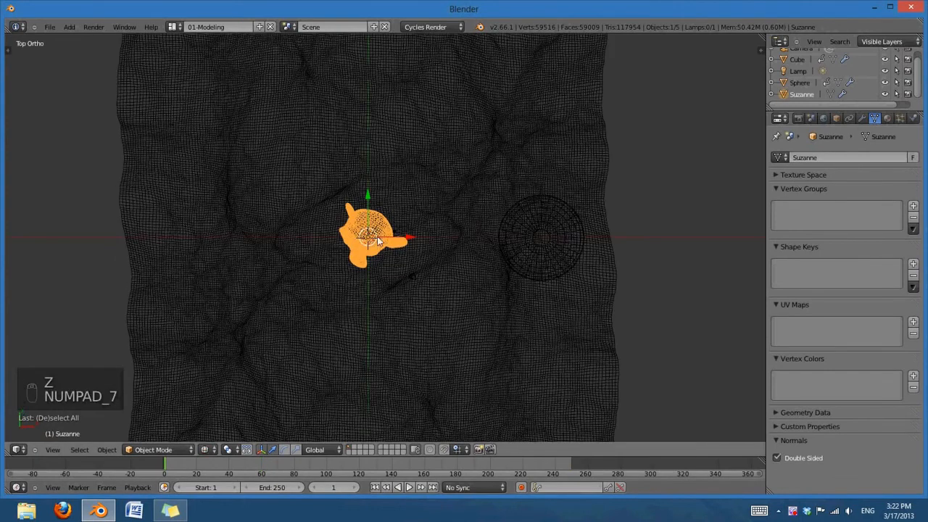
{"action": "key", "text": "g"}
{"action": "key", "text": "x"}
{"action": "left_click_drag", "start_coordinate": [531, 248], "coordinate": [574, 254]}
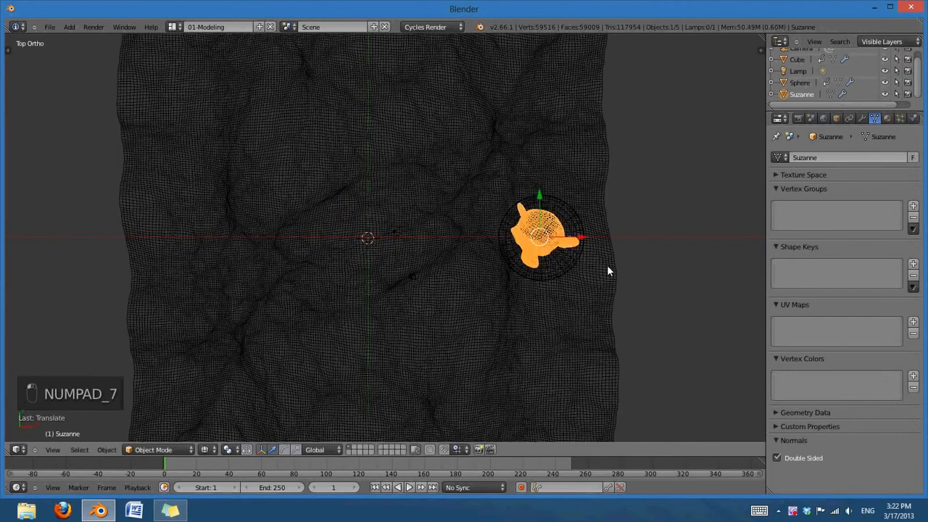
Step: Centre the monkey within the sphere's outline in top view and check its placement from the side in wireframe
{"action": "scroll", "coordinate": [606, 264], "scroll_direction": "up", "scroll_amount": 1}
{"action": "middle_click_drag", "start_coordinate": [546, 233], "coordinate": [506, 247], "text": "shift"}
{"action": "scroll", "coordinate": [506, 247], "scroll_direction": "up", "scroll_amount": 1}
{"action": "middle_click_drag", "start_coordinate": [601, 282], "coordinate": [507, 253], "text": "shift"}
{"action": "scroll", "coordinate": [507, 253], "scroll_direction": "up", "scroll_amount": 3}
{"action": "key", "text": "g"}
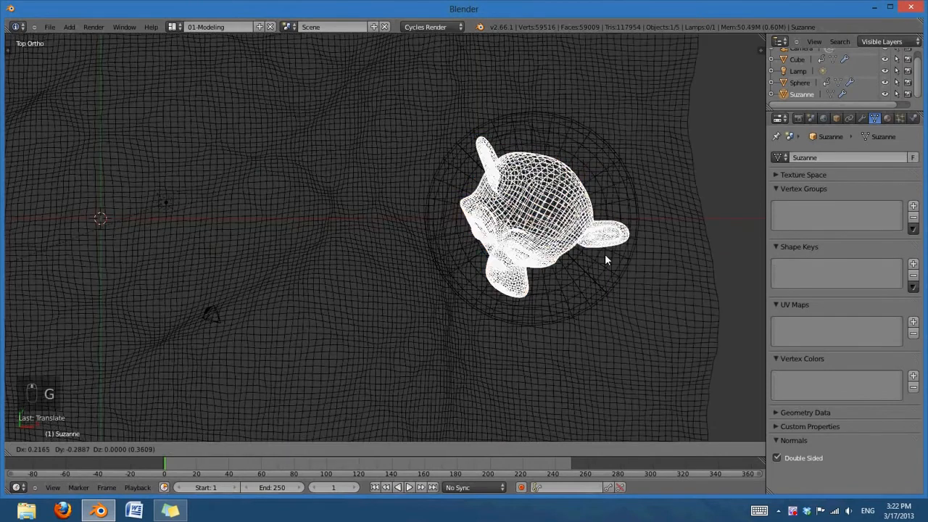
{"action": "left_click", "coordinate": [604, 253]}
{"action": "scroll", "coordinate": [500, 335], "scroll_direction": "down", "scroll_amount": 5}
{"action": "middle_click_drag", "start_coordinate": [435, 345], "coordinate": [496, 279]}
{"action": "key", "text": "g"}
{"action": "key", "text": "z"}
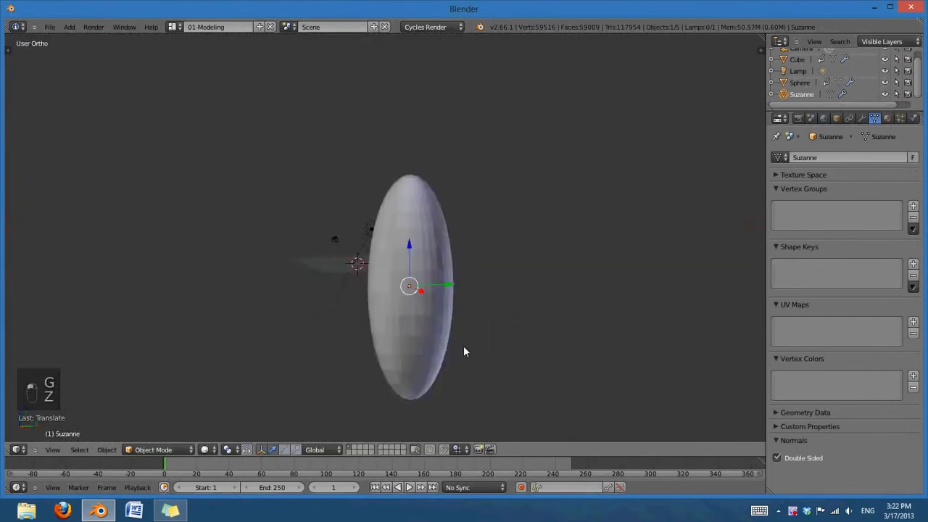
{"action": "key", "text": "z"}
{"action": "left_click", "coordinate": [462, 355]}
{"action": "middle_click_drag", "start_coordinate": [434, 369], "coordinate": [464, 366]}
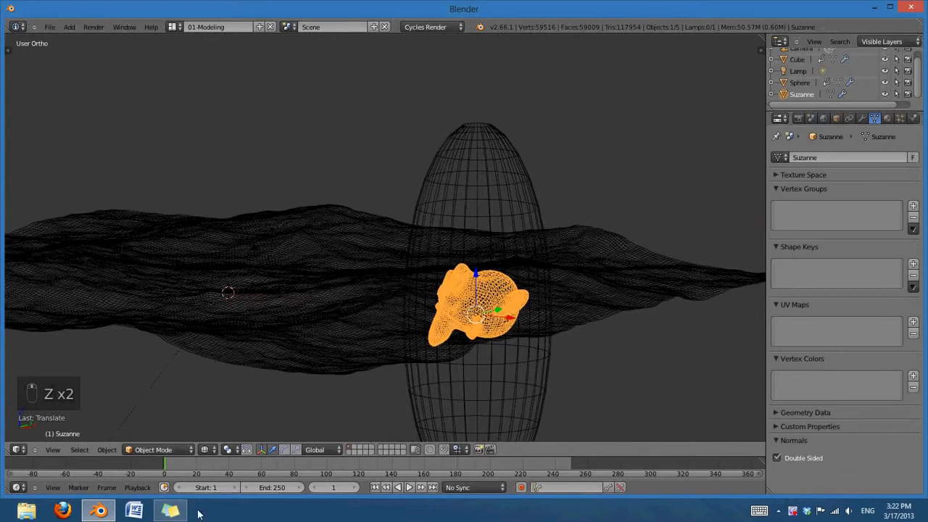
Step: Switch the viewport from wireframe to shaded display and set the stretched sphere's maximum draw type to Wire
{"action": "left_click", "coordinate": [208, 449]}
{"action": "left_click", "coordinate": [220, 401]}
{"action": "middle_click_drag", "start_coordinate": [327, 385], "coordinate": [285, 369]}
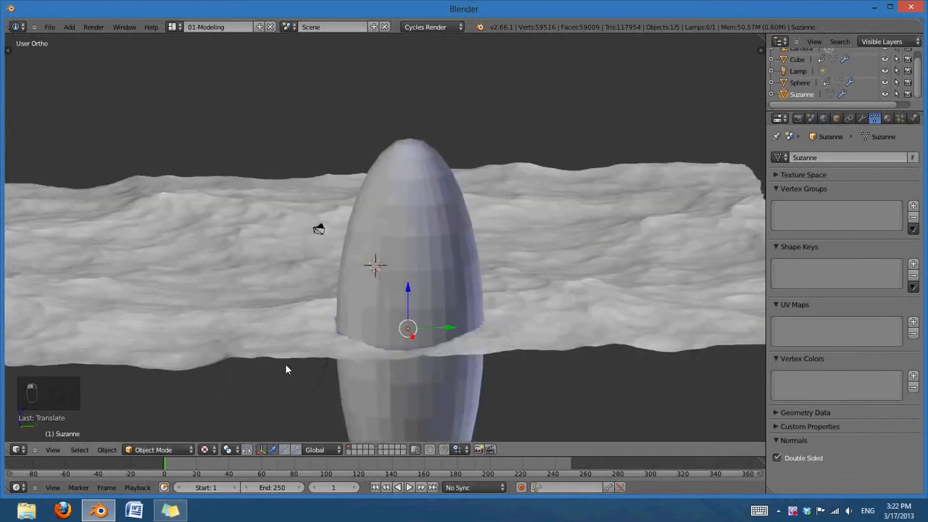
{"action": "right_click", "coordinate": [414, 240]}
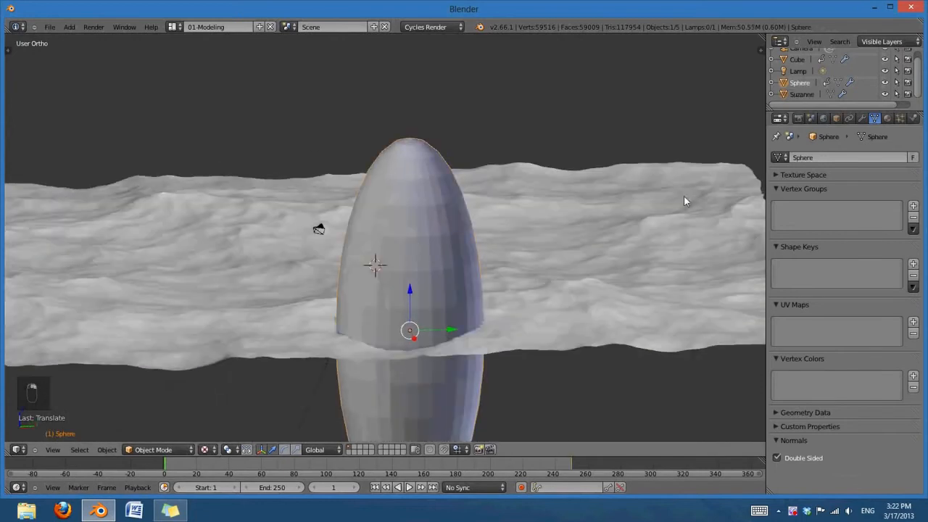
{"action": "left_click", "coordinate": [837, 119]}
{"action": "left_click", "coordinate": [815, 341]}
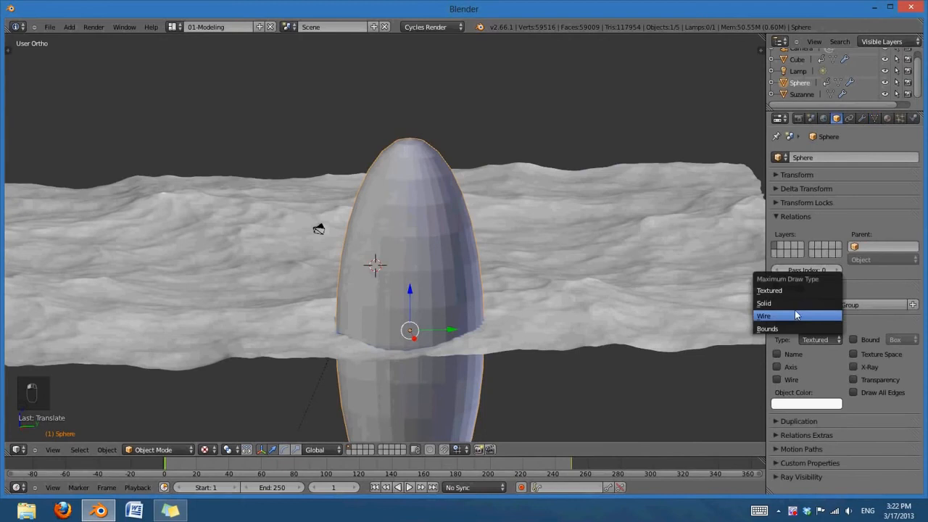
{"action": "left_click", "coordinate": [796, 316]}
{"action": "mouse_move", "coordinate": [435, 268]}
{"action": "middle_mouse_down"}
{"action": "mouse_move", "coordinate": [435, 283]}
{"action": "mouse_move", "coordinate": [337, 365]}
{"action": "mouse_move", "coordinate": [348, 359]}
{"action": "middle_mouse_up"}
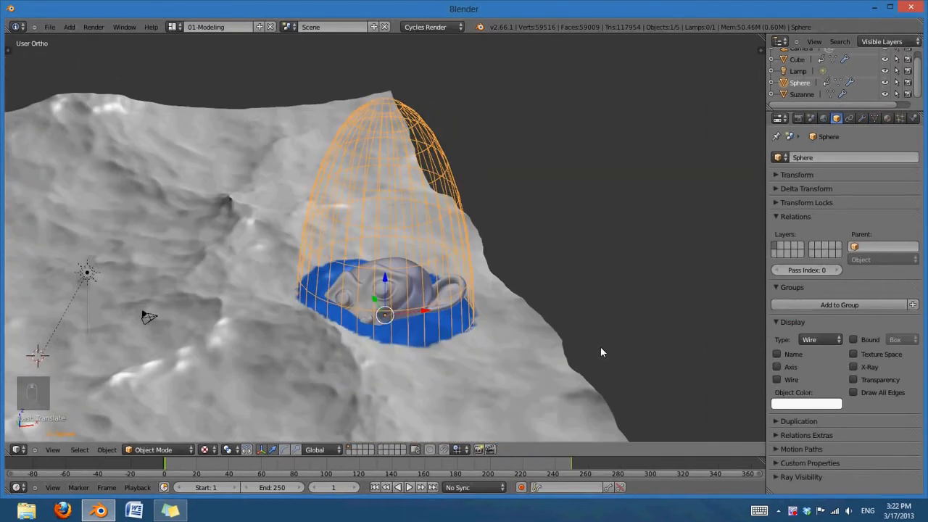
Step: Change the ocean canvas's Dynamic Paint surface type from Paint to Weight
{"action": "right_click", "coordinate": [538, 391]}
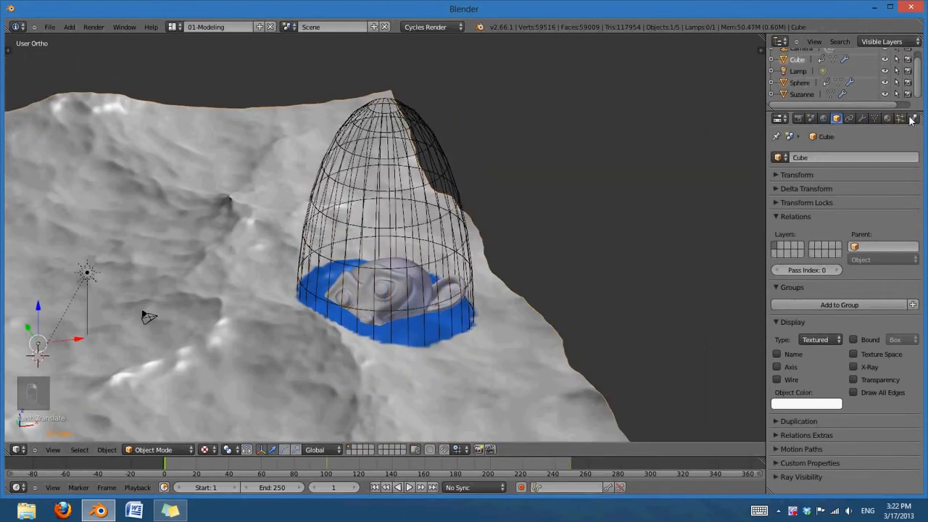
{"action": "left_click", "coordinate": [912, 120]}
{"action": "mouse_move", "coordinate": [536, 326]}
{"action": "middle_mouse_down"}
{"action": "mouse_move", "coordinate": [545, 376]}
{"action": "mouse_move", "coordinate": [543, 308]}
{"action": "middle_mouse_up"}
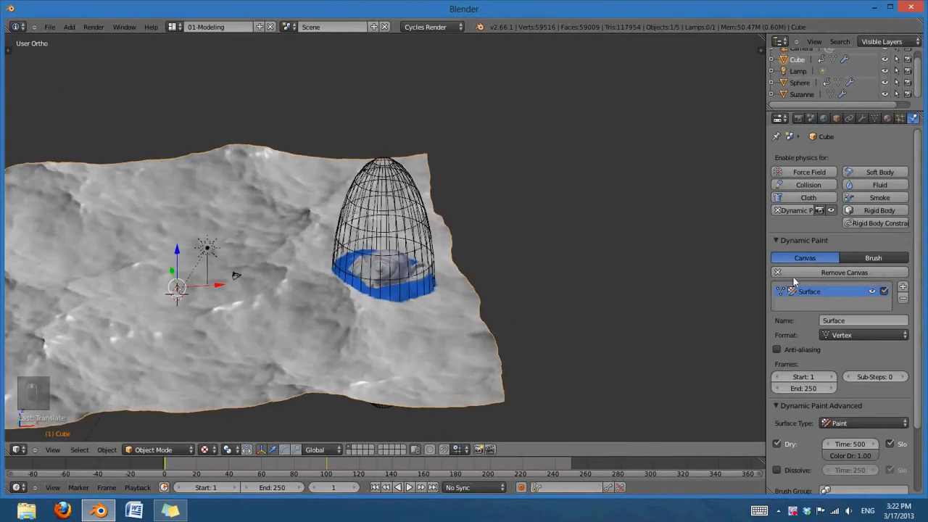
{"action": "scroll", "coordinate": [876, 323], "scroll_direction": "down", "scroll_amount": 3}
{"action": "left_click", "coordinate": [837, 360]}
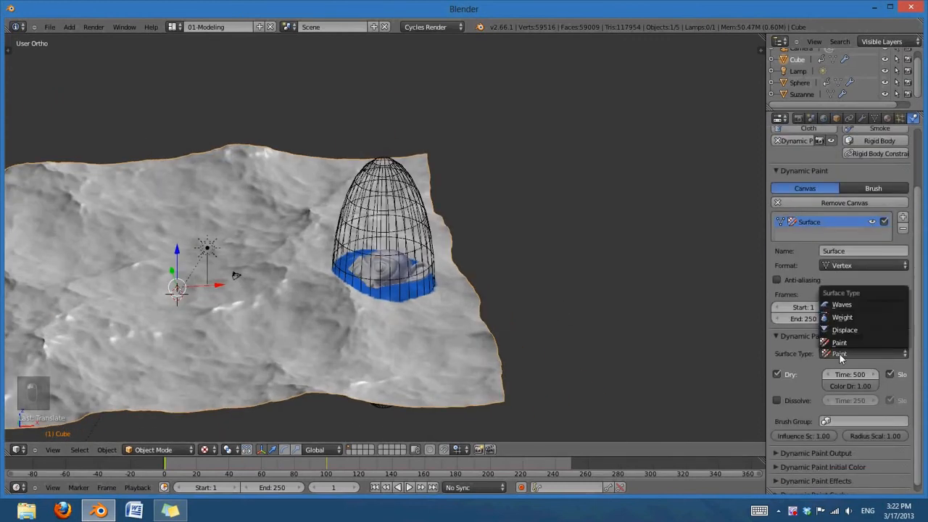
{"action": "left_click", "coordinate": [849, 315]}
Step: Enable Fade with a time of 1 on the weight surface, play the animation to check the trail, and return to frame 1
{"action": "middle_click_drag", "start_coordinate": [552, 274], "coordinate": [459, 286]}
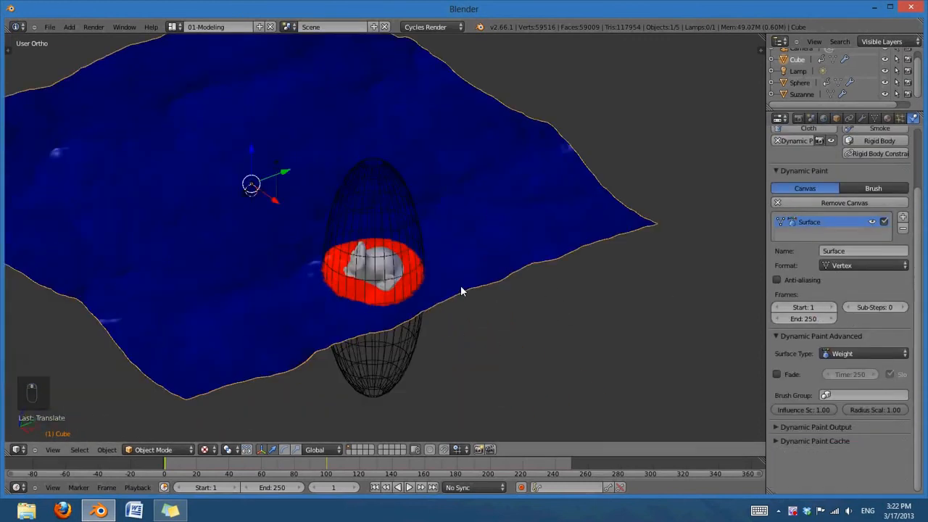
{"action": "scroll", "coordinate": [516, 245], "scroll_direction": "up", "scroll_amount": 3}
{"action": "middle_click_drag", "start_coordinate": [423, 258], "coordinate": [550, 275]}
{"action": "left_click", "coordinate": [776, 374]}
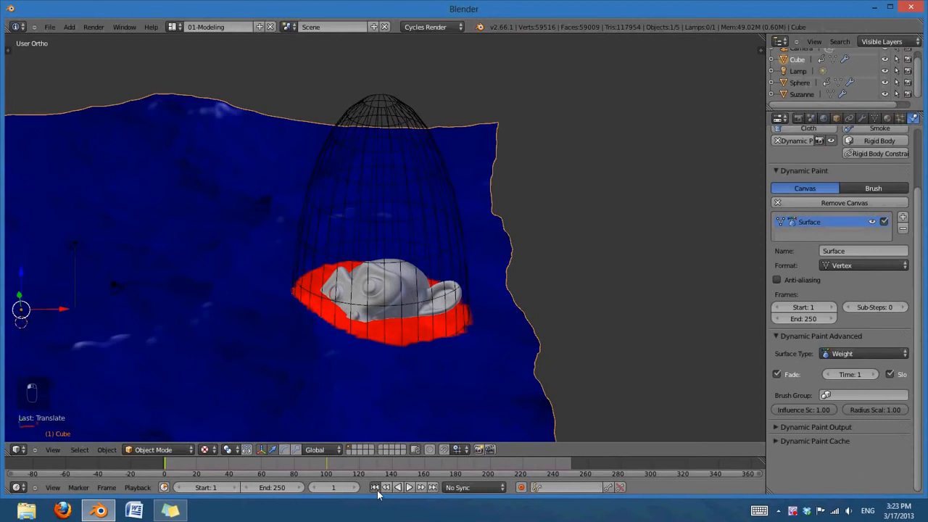
{"action": "left_click", "coordinate": [407, 488]}
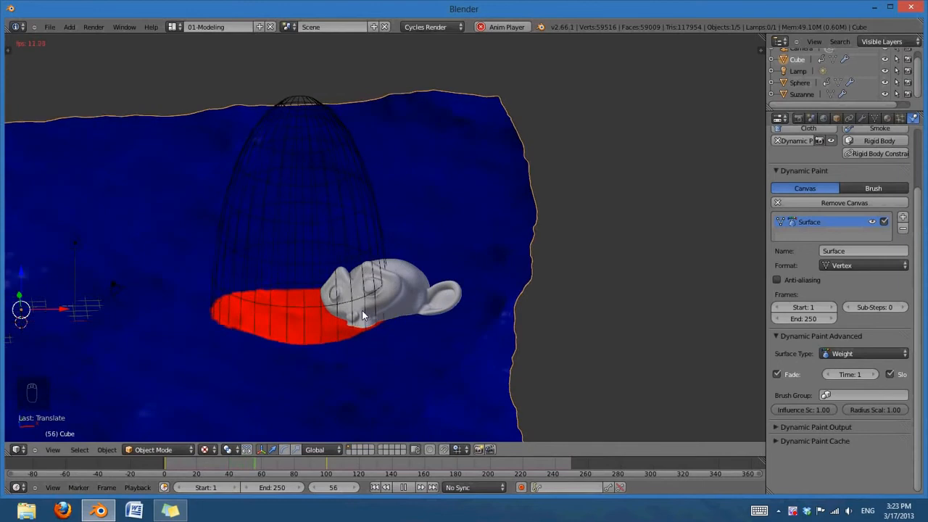
{"action": "left_click", "coordinate": [404, 487]}
{"action": "left_click", "coordinate": [375, 487]}
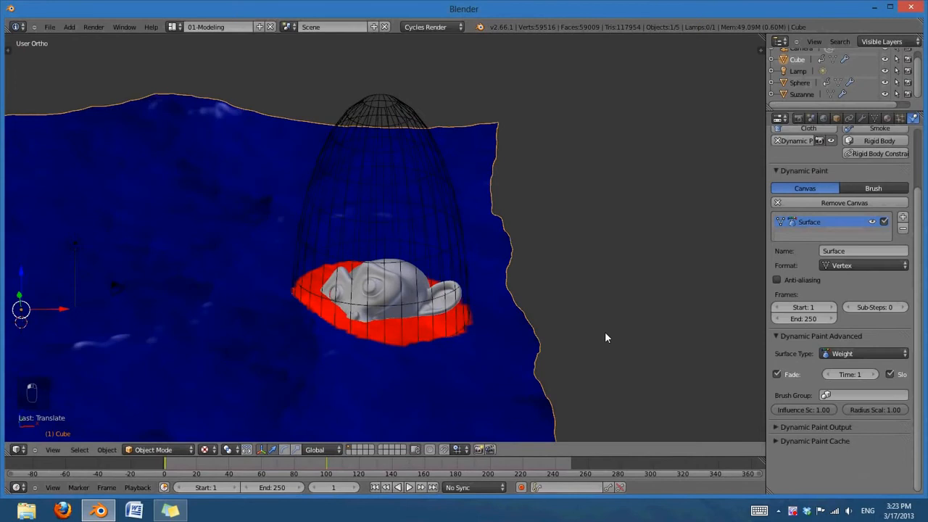
Step: Create the dp_weight output vertex group for the Dynamic Paint surface and check it in the ocean mesh's vertex groups
{"action": "middle_click_drag", "start_coordinate": [540, 342], "coordinate": [615, 332]}
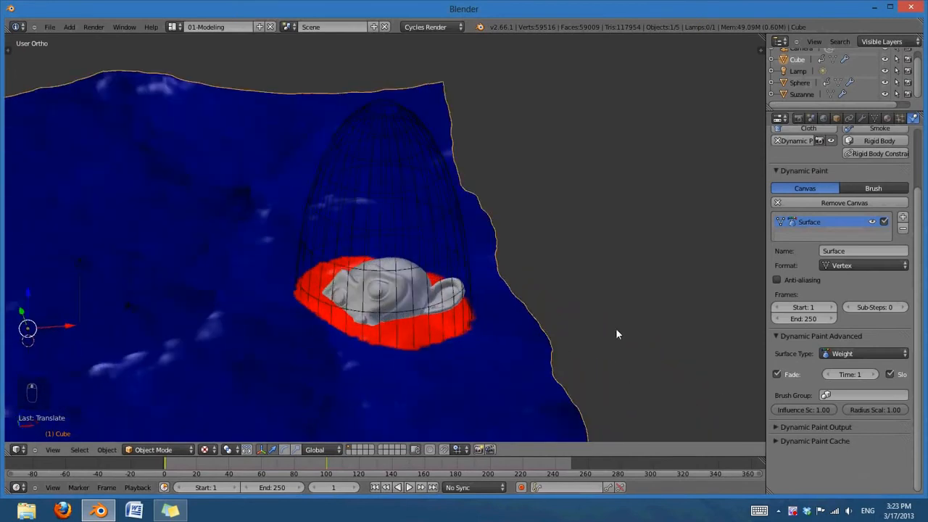
{"action": "left_click", "coordinate": [773, 426]}
{"action": "left_click", "coordinate": [902, 448]}
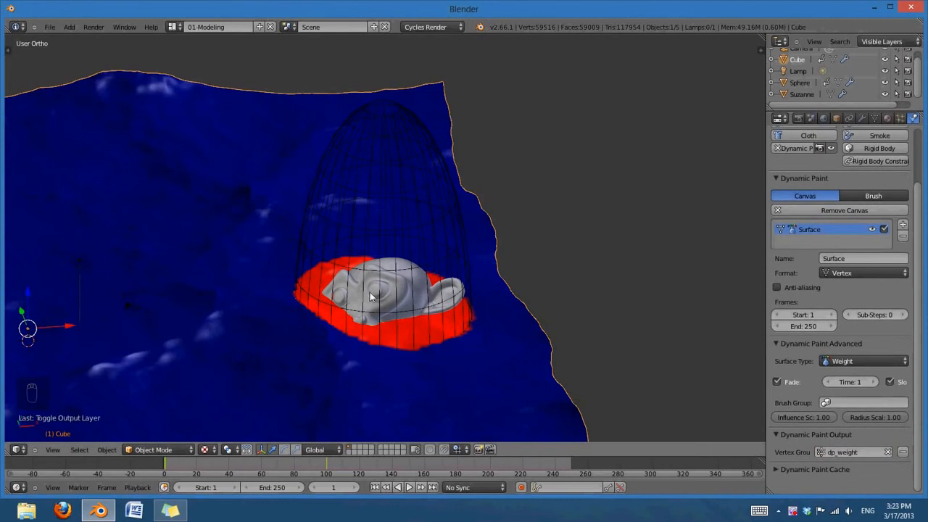
{"action": "left_click", "coordinate": [874, 118]}
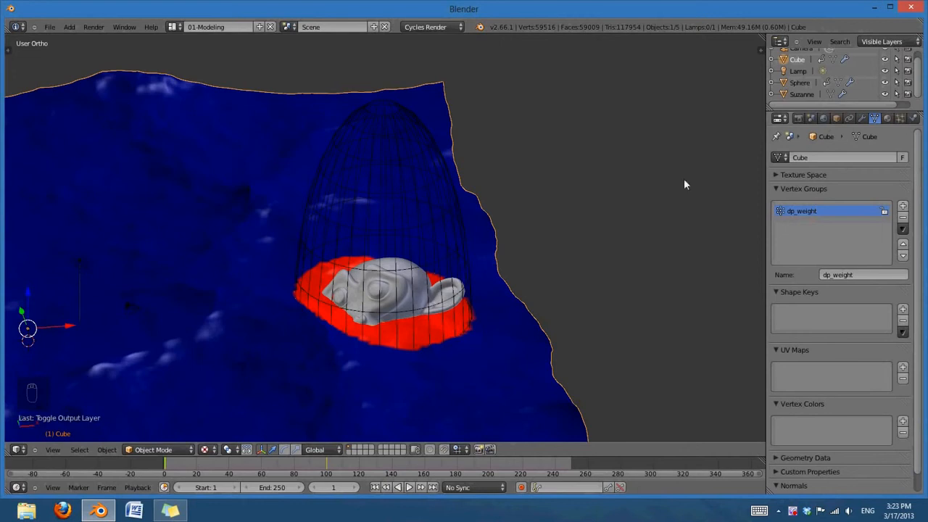
Step: Add a Copy Rotation and a Copy Location constraint to the monkey
{"action": "right_click", "coordinate": [393, 293]}
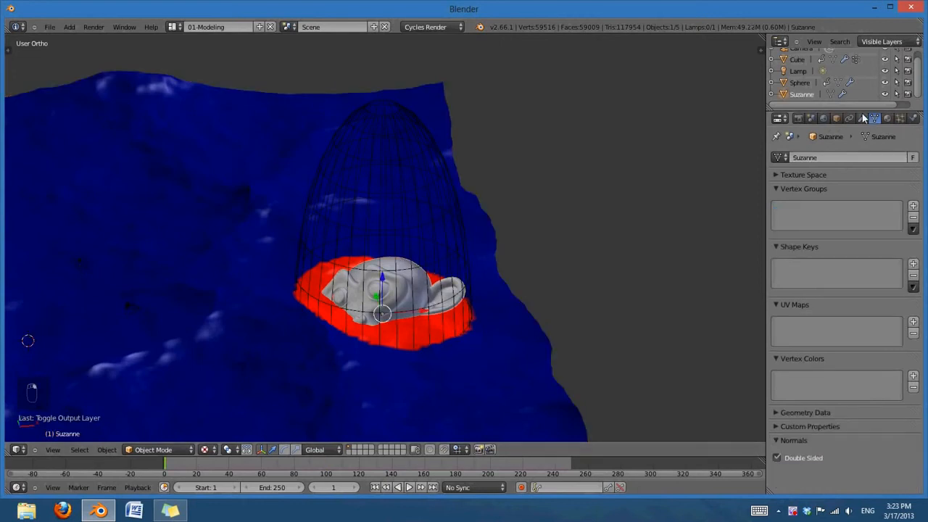
{"action": "left_click", "coordinate": [849, 118]}
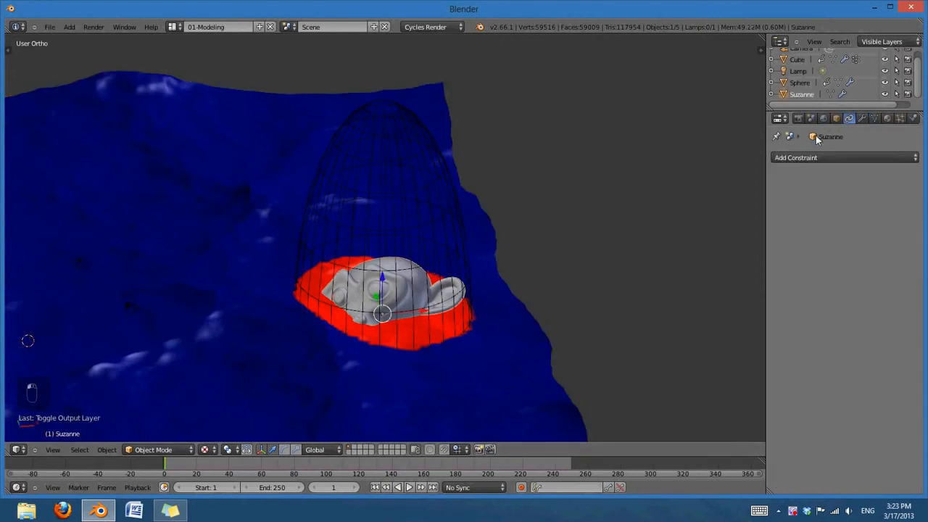
{"action": "left_click", "coordinate": [803, 158]}
{"action": "left_click", "coordinate": [729, 196]}
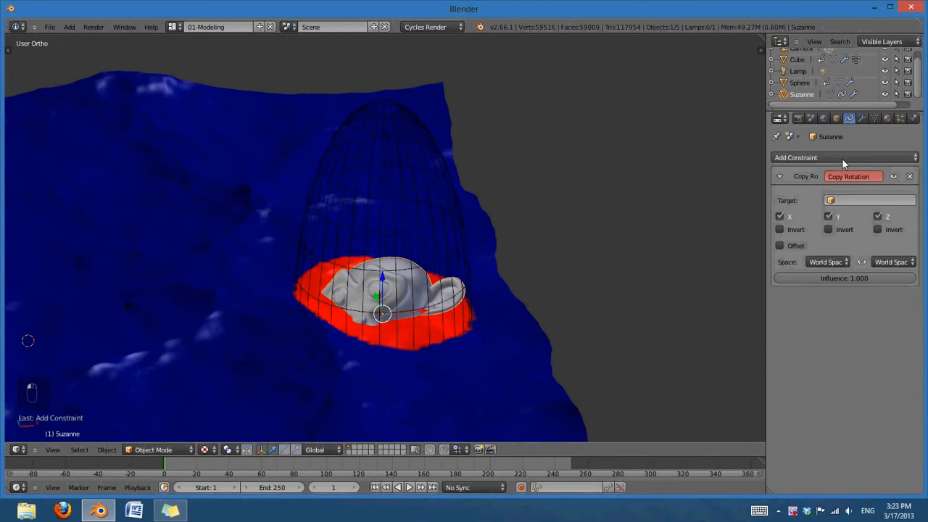
{"action": "left_click", "coordinate": [790, 158]}
{"action": "left_click", "coordinate": [725, 183]}
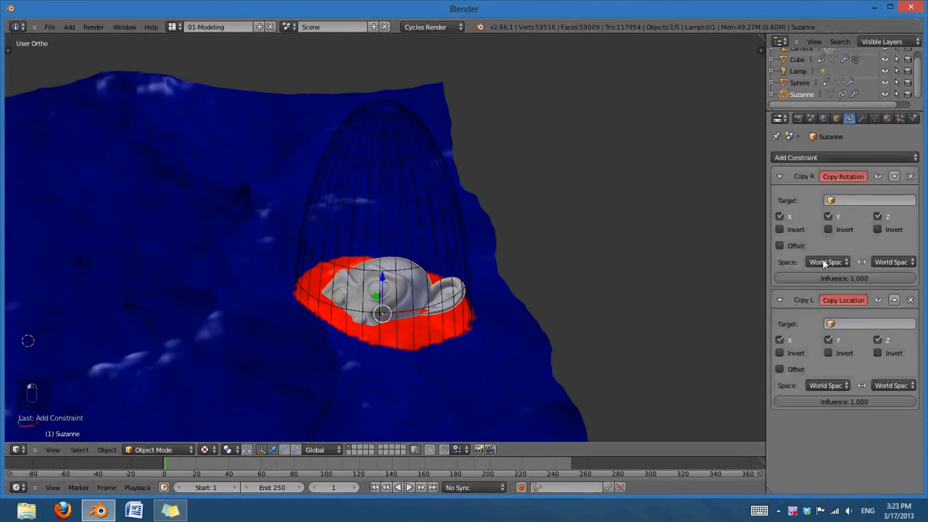
Step: Target the monkey's Copy Rotation constraint at the Cube object and rename that object ocean
{"action": "left_click", "coordinate": [868, 200]}
{"action": "left_click", "coordinate": [844, 229]}
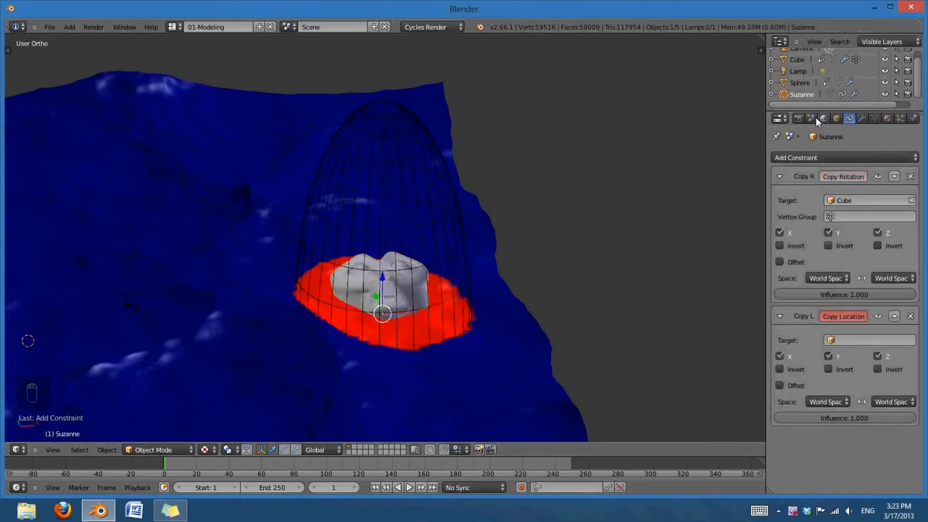
{"action": "scroll", "coordinate": [848, 90], "scroll_direction": "up", "scroll_amount": 1}
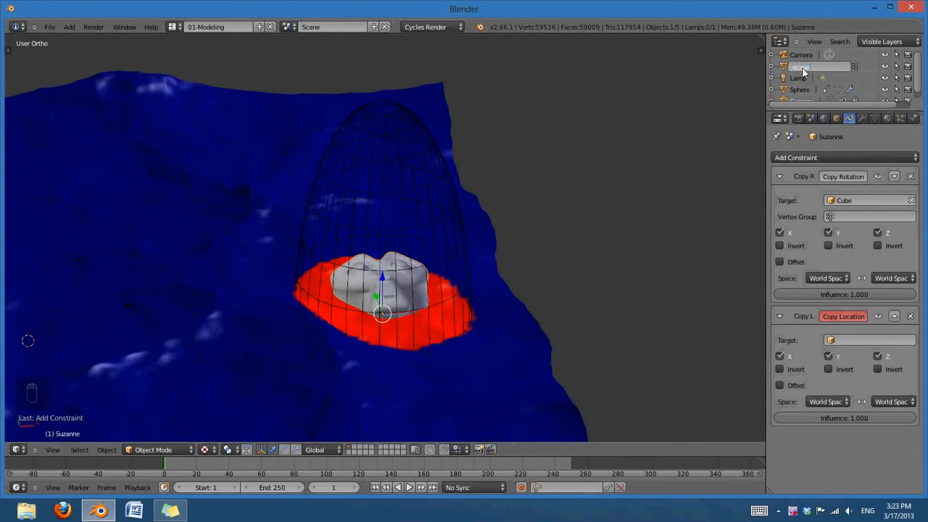
{"action": "key", "text": "Return"}
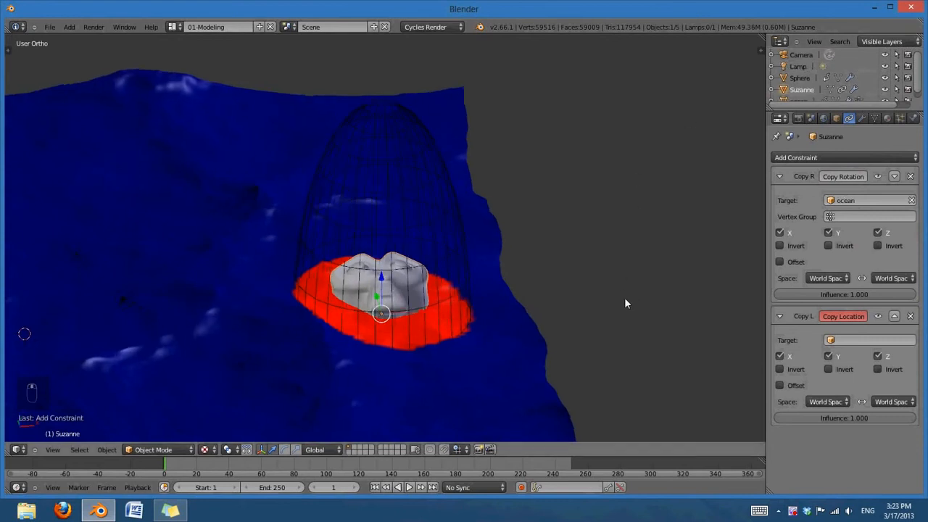
Step: Limit Copy Rotation to the dp_weight vertex group, and target Copy Location at ocean with the same vertex group
{"action": "left_click", "coordinate": [858, 216]}
{"action": "left_click", "coordinate": [843, 233]}
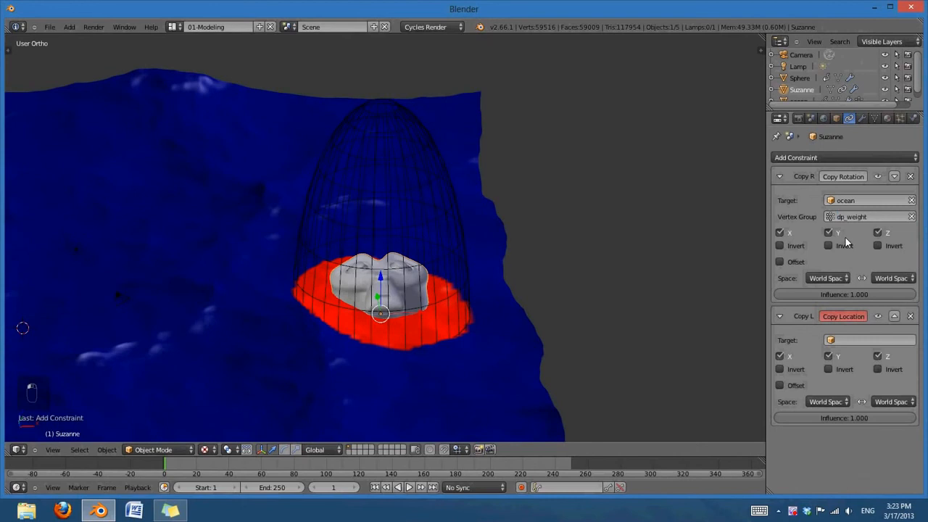
{"action": "left_click", "coordinate": [850, 339]}
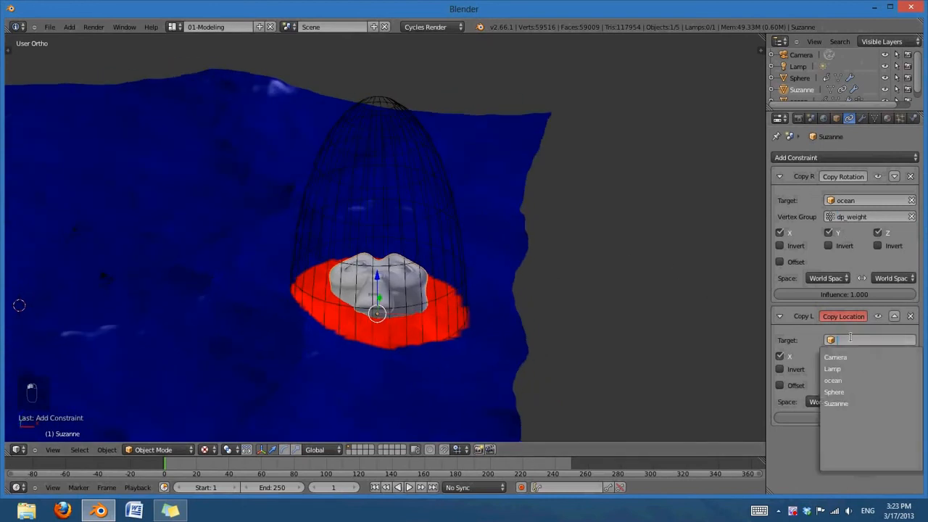
{"action": "left_click", "coordinate": [835, 380]}
{"action": "left_click", "coordinate": [855, 356]}
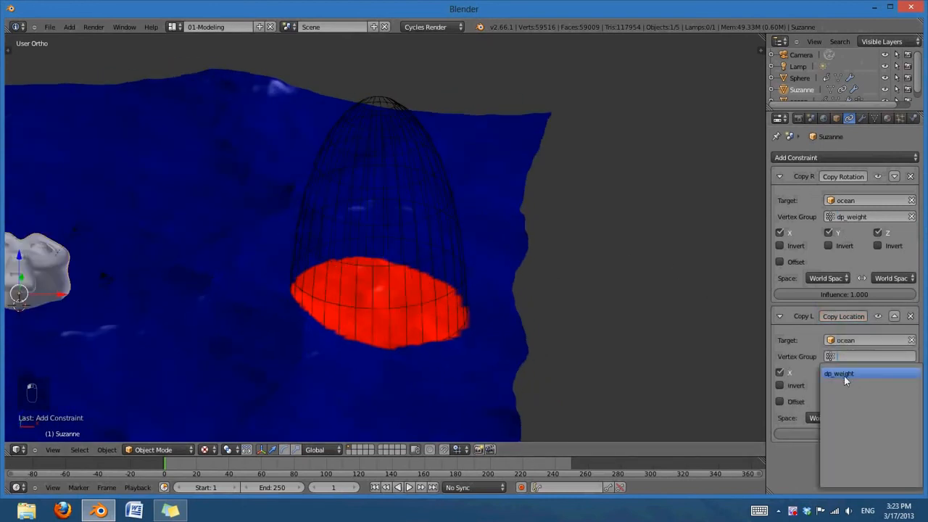
{"action": "left_click", "coordinate": [844, 376]}
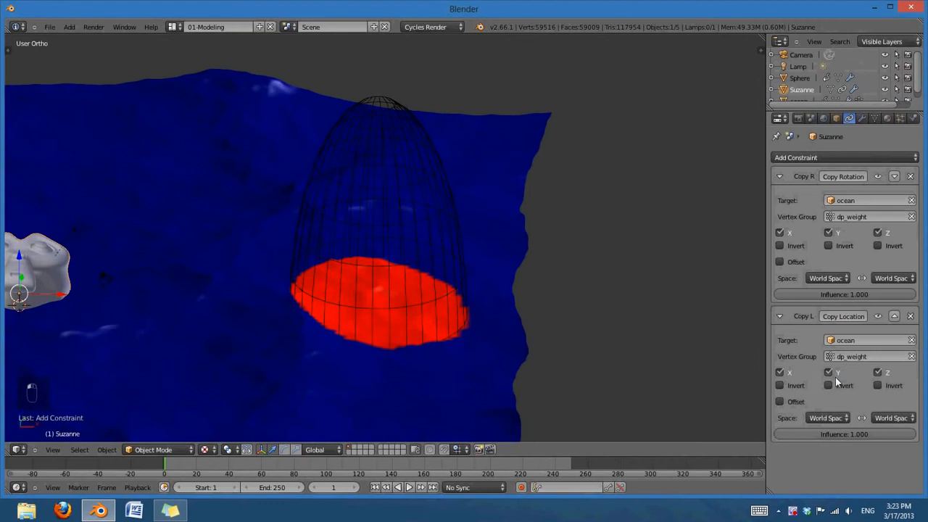
Step: Play the animation from frame 1 and view it from several angles to examine how the monkey follows the sphere, returning to frame 1
{"action": "left_click", "coordinate": [379, 491]}
{"action": "scroll", "coordinate": [482, 321], "scroll_direction": "down", "scroll_amount": 3}
{"action": "middle_click_drag", "start_coordinate": [483, 321], "coordinate": [424, 334]}
{"action": "scroll", "coordinate": [424, 335], "scroll_direction": "up", "scroll_amount": 1}
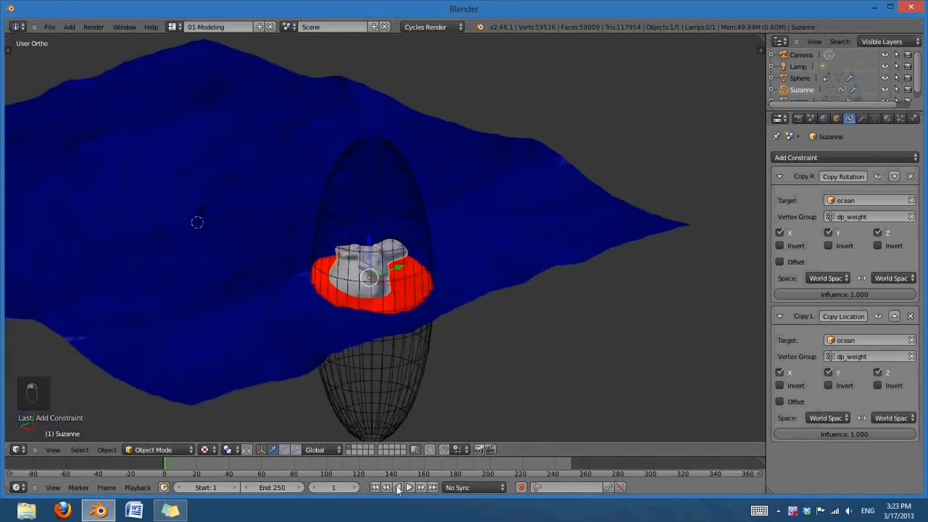
{"action": "left_click", "coordinate": [408, 487]}
{"action": "middle_click_drag", "start_coordinate": [387, 402], "coordinate": [404, 353]}
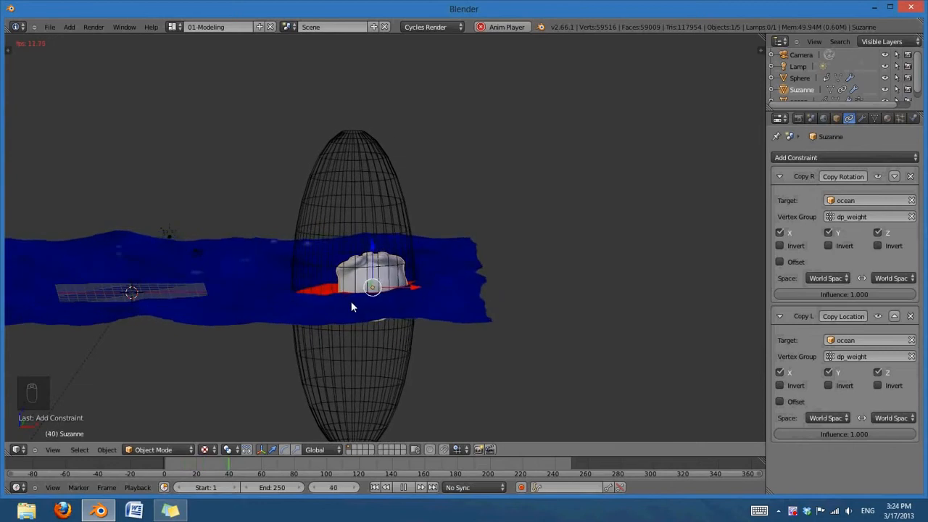
{"action": "middle_click_drag", "start_coordinate": [350, 300], "coordinate": [316, 305]}
{"action": "scroll", "coordinate": [350, 309], "scroll_direction": "up", "scroll_amount": 1}
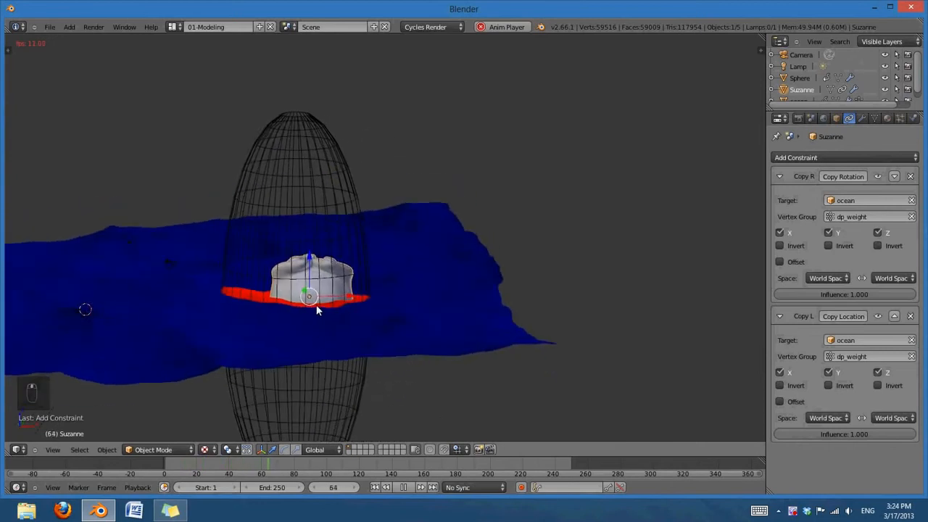
{"action": "left_click", "coordinate": [403, 487]}
{"action": "middle_click_drag", "start_coordinate": [348, 406], "coordinate": [442, 360]}
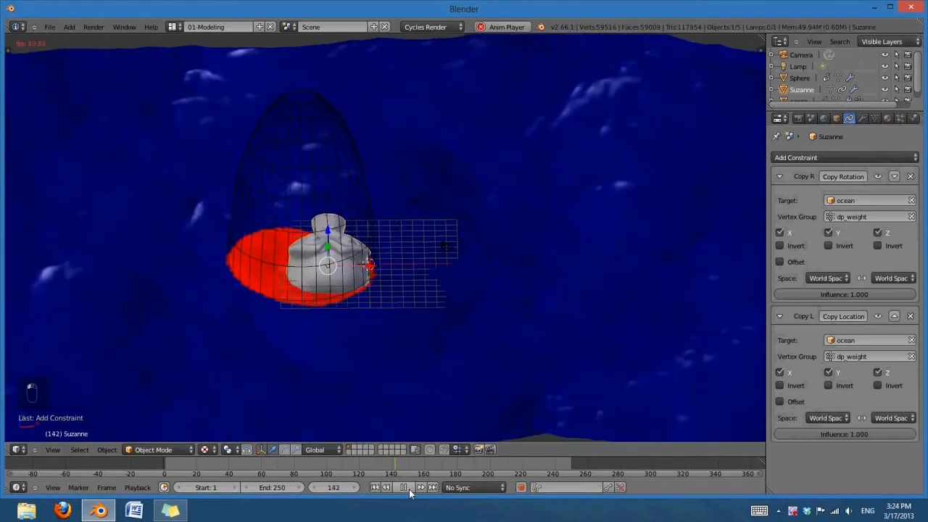
{"action": "left_click", "coordinate": [409, 490]}
{"action": "left_click", "coordinate": [377, 490]}
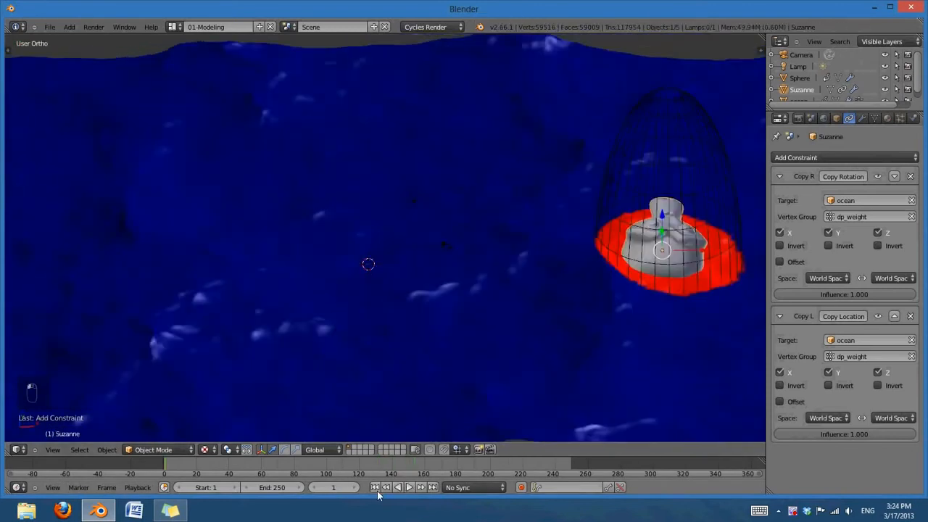
Step: Enter Edit Mode on the monkey and rotate its whole mesh in top view to change the direction it faces
{"action": "middle_click_drag", "start_coordinate": [514, 326], "coordinate": [354, 341], "text": "shift"}
{"action": "middle_click_drag", "start_coordinate": [556, 364], "coordinate": [489, 343]}
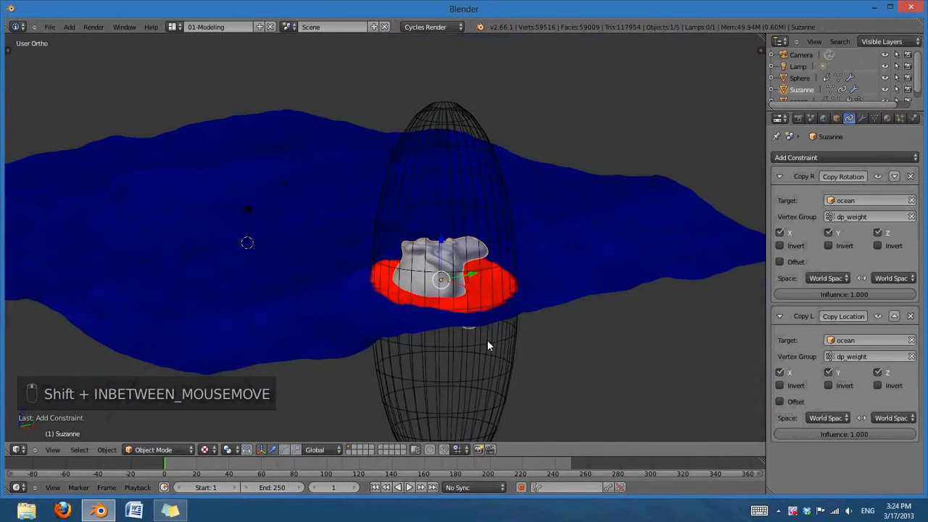
{"action": "middle_click_drag", "start_coordinate": [481, 285], "coordinate": [499, 294]}
{"action": "scroll", "coordinate": [498, 293], "scroll_direction": "up", "scroll_amount": 2}
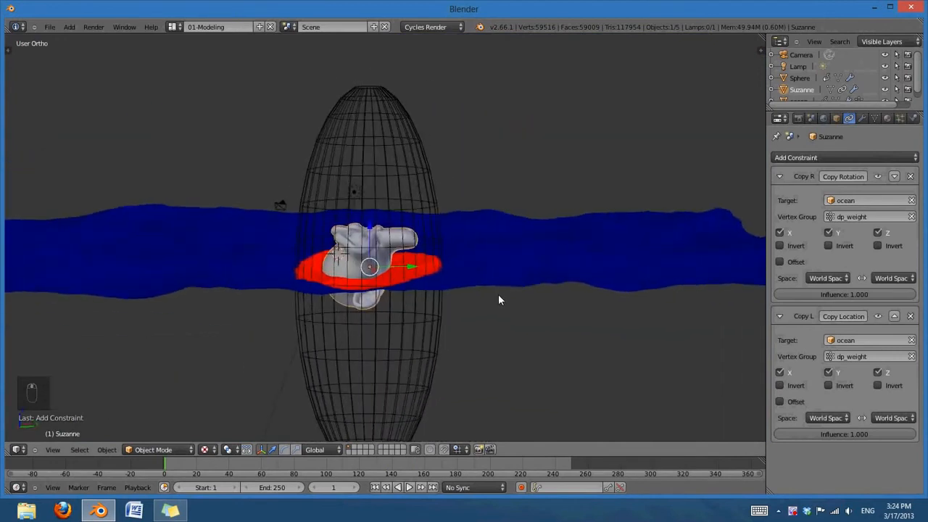
{"action": "key", "text": "Tab"}
{"action": "key", "text": "KP_1"}
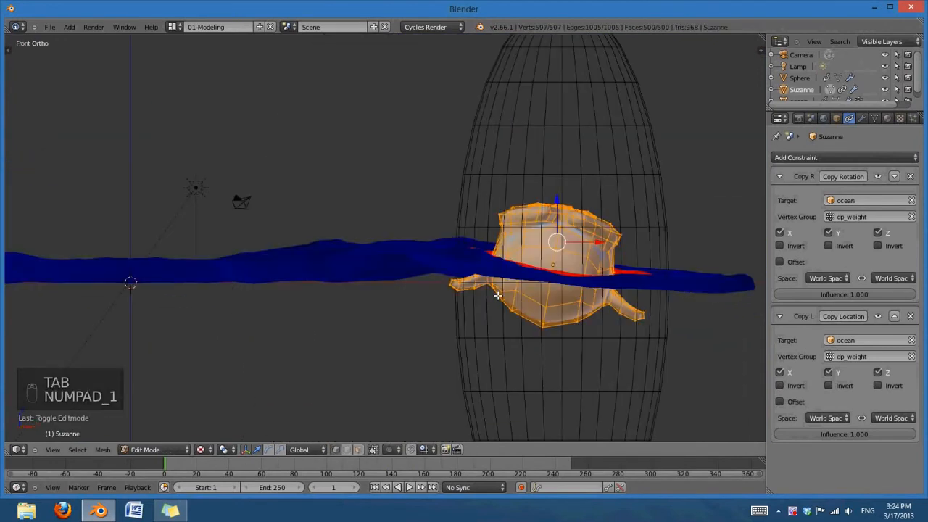
{"action": "key", "text": "KP_7"}
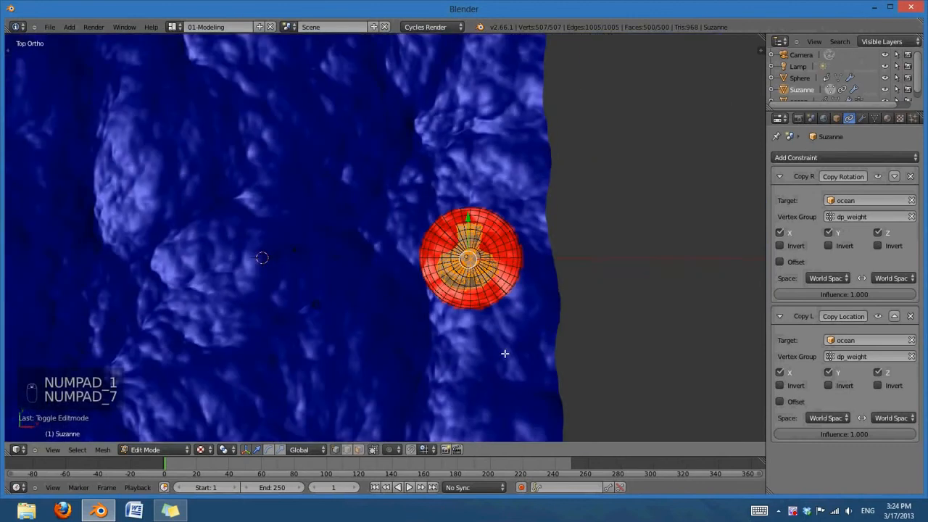
{"action": "key", "text": "r"}
{"action": "left_click", "coordinate": [435, 178]}
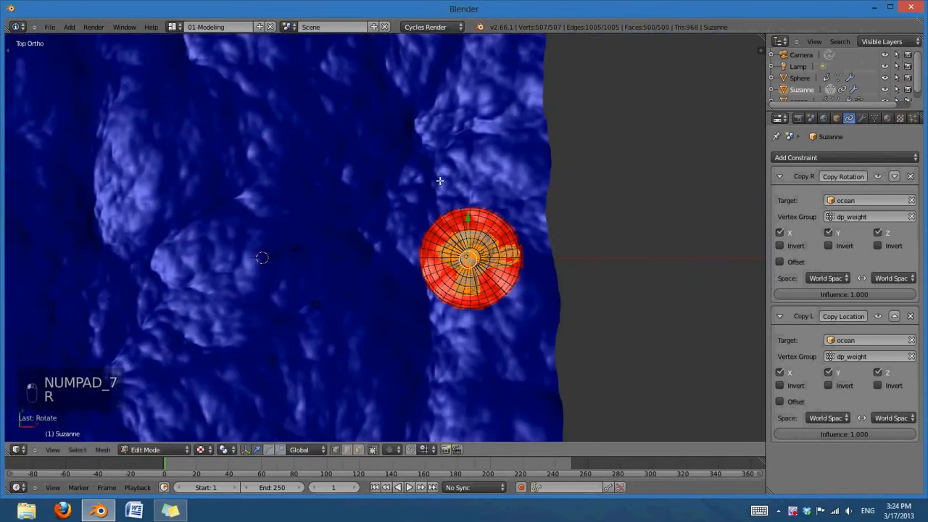
Step: Rotate the monkey's mesh in the right and front views, lower it about 1.12 units, and return to Object Mode
{"action": "key", "text": "KP_3"}
{"action": "key", "text": "r"}
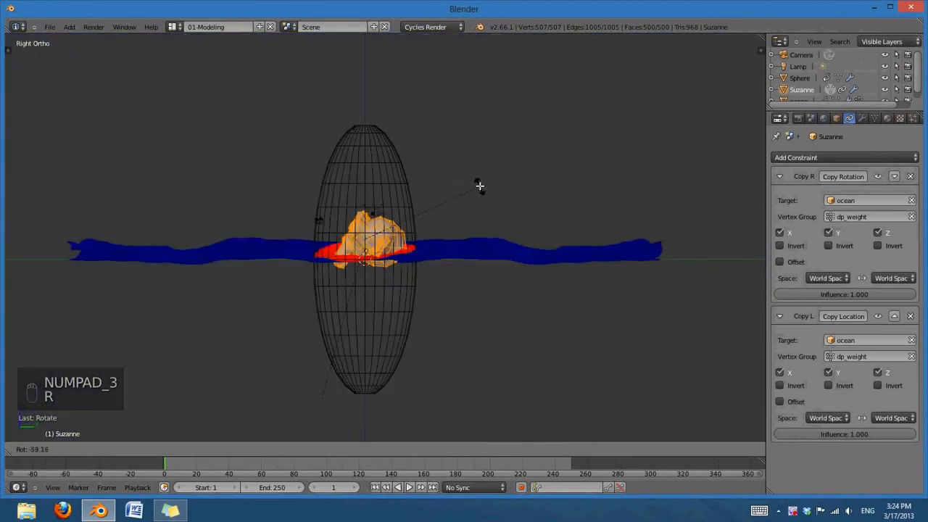
{"action": "left_click", "coordinate": [474, 178]}
{"action": "key", "text": "KP_1"}
{"action": "key", "text": "r"}
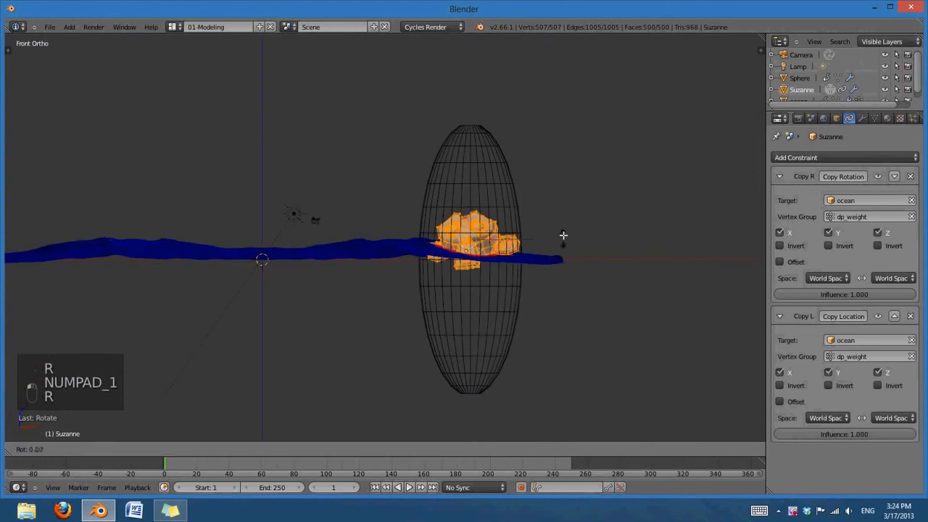
{"action": "key", "text": "g"}
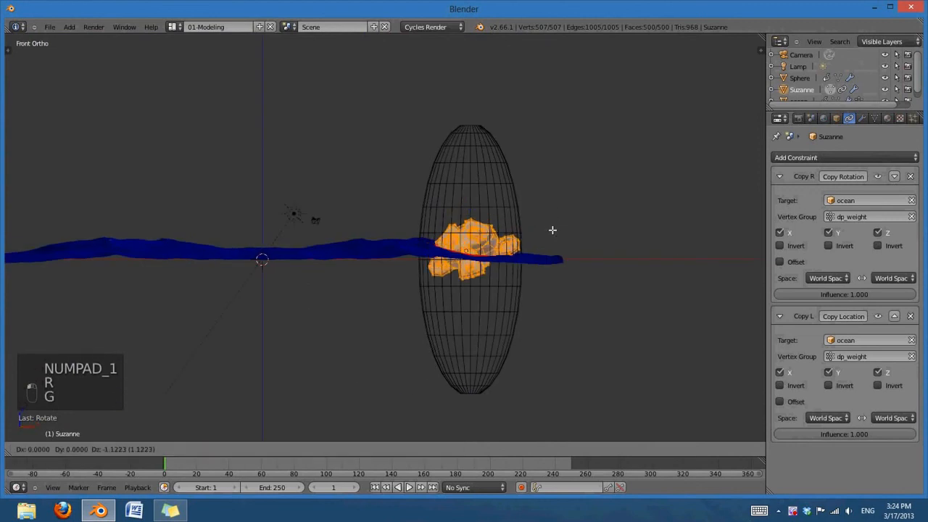
{"action": "left_click", "coordinate": [552, 229]}
{"action": "key", "text": "Tab"}
Step: Play the animation and examine how the reoriented monkey floats on the water, stopping playback at frame 77
{"action": "middle_click_drag", "start_coordinate": [539, 280], "coordinate": [386, 473]}
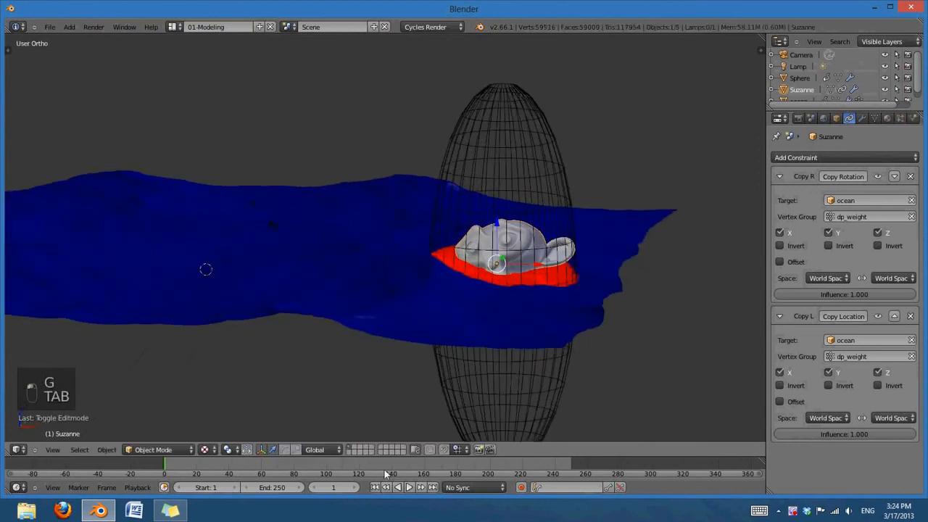
{"action": "left_click", "coordinate": [411, 487]}
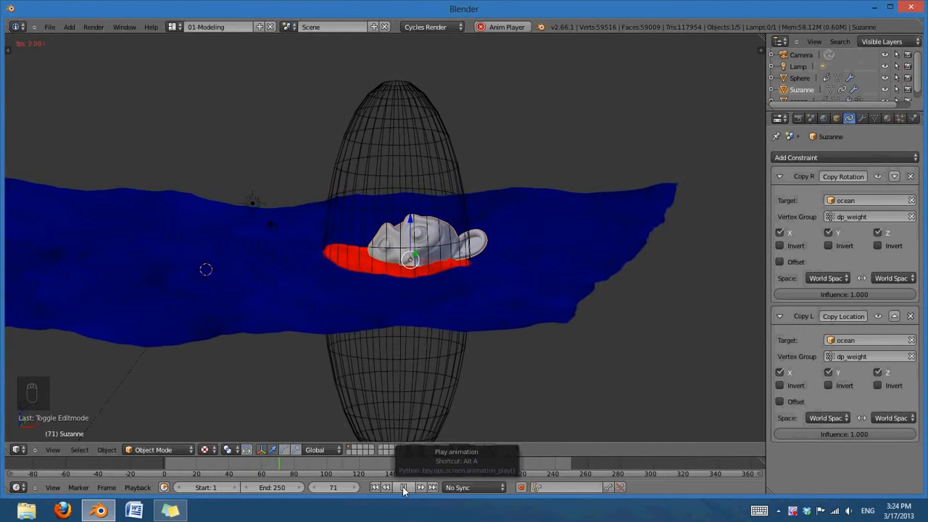
{"action": "left_click", "coordinate": [403, 487]}
{"action": "middle_click_drag", "start_coordinate": [438, 247], "coordinate": [444, 221]}
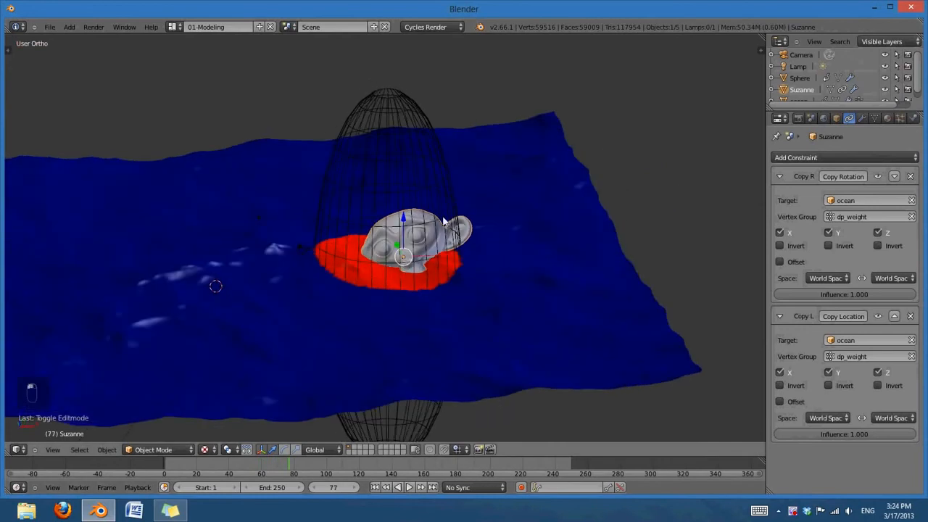
Step: Hide the wireframe sphere around the monkey in the viewport
{"action": "right_click", "coordinate": [394, 107]}
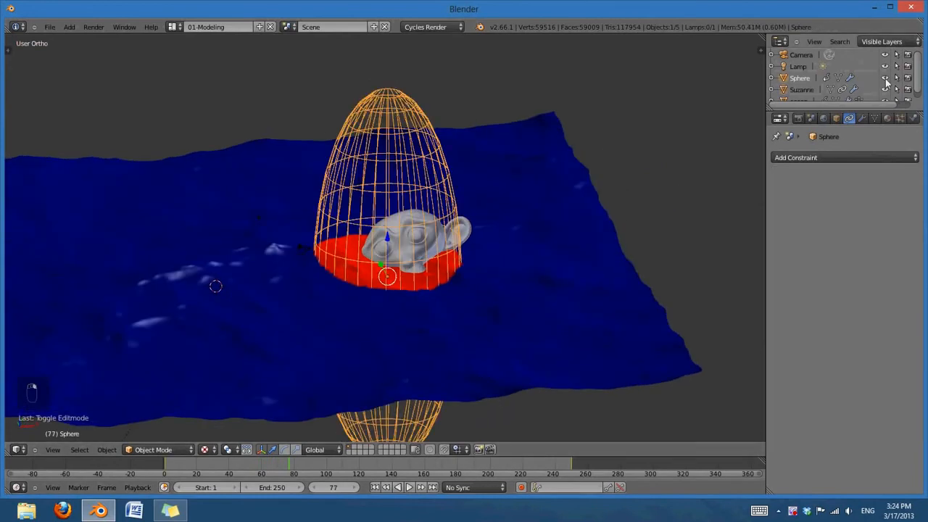
{"action": "left_click", "coordinate": [885, 78]}
{"action": "scroll", "coordinate": [519, 268], "scroll_direction": "down", "scroll_amount": 2}
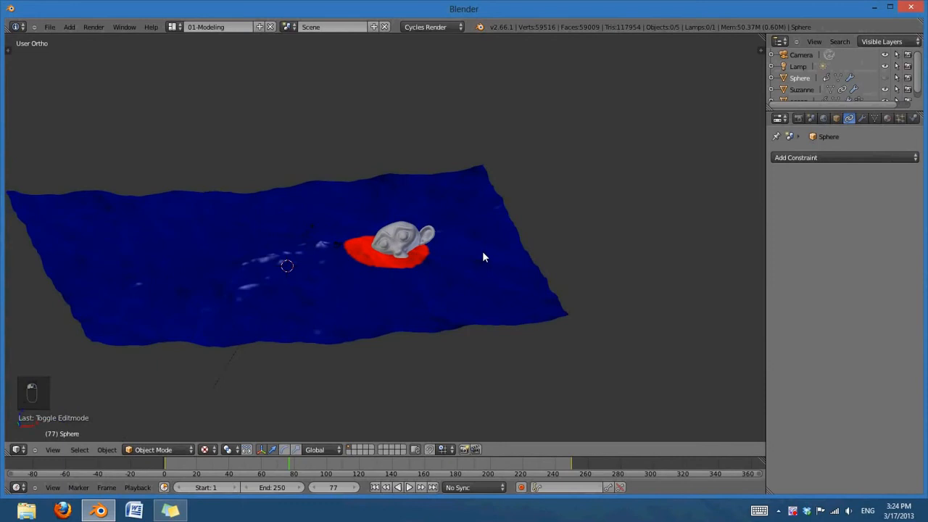
{"action": "middle_click_drag", "start_coordinate": [484, 257], "coordinate": [563, 326]}
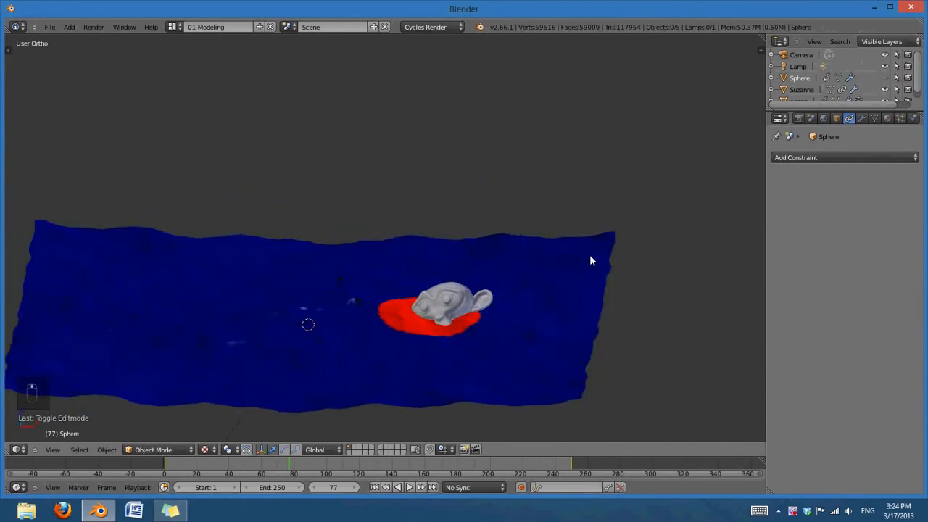
Step: Select the ocean, switch to perspective view, and add a second Dynamic Paint surface to its canvas
{"action": "right_click", "coordinate": [590, 256]}
{"action": "key", "text": "KP_5"}
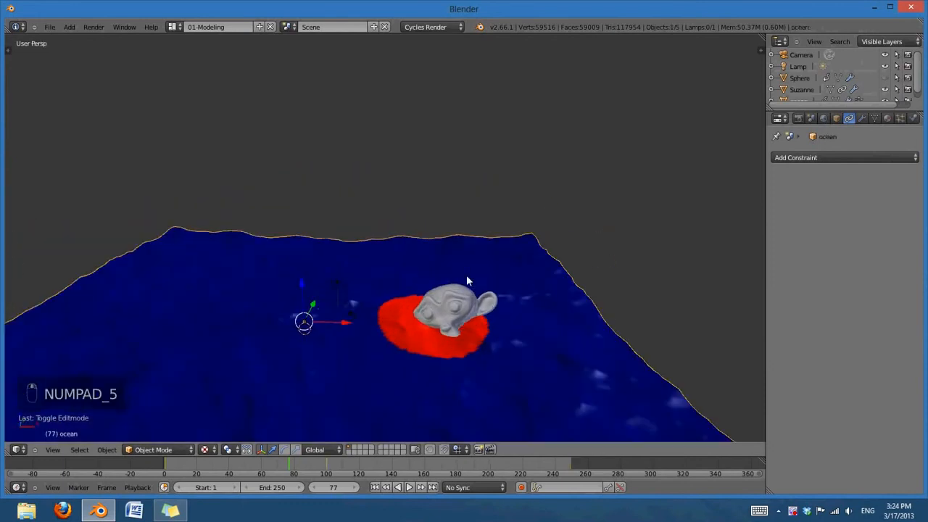
{"action": "middle_click_drag", "start_coordinate": [466, 274], "coordinate": [416, 257], "text": "shift"}
{"action": "left_click", "coordinate": [915, 119]}
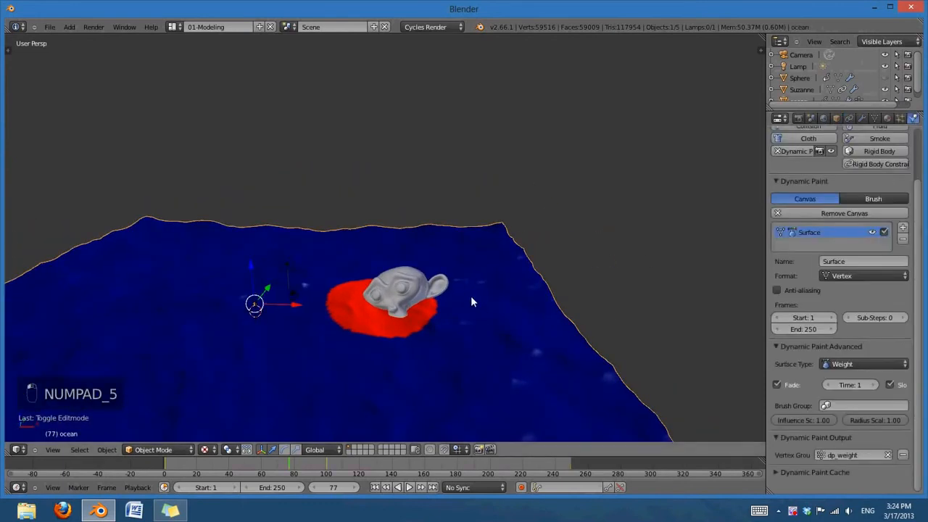
{"action": "left_click", "coordinate": [902, 231]}
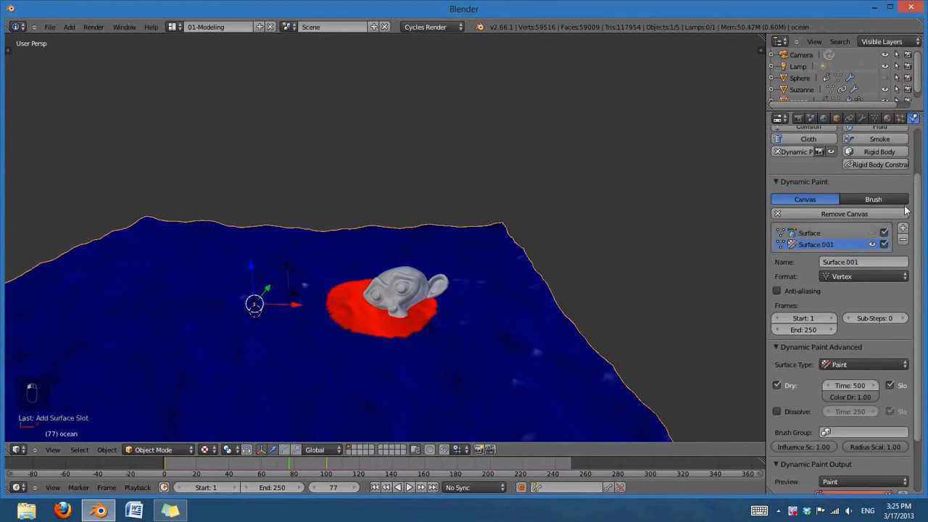
Step: Toggle the viewport preview between the ocean's weight surface and Surface.001 to compare them, ending on Surface.001
{"action": "left_click", "coordinate": [872, 244]}
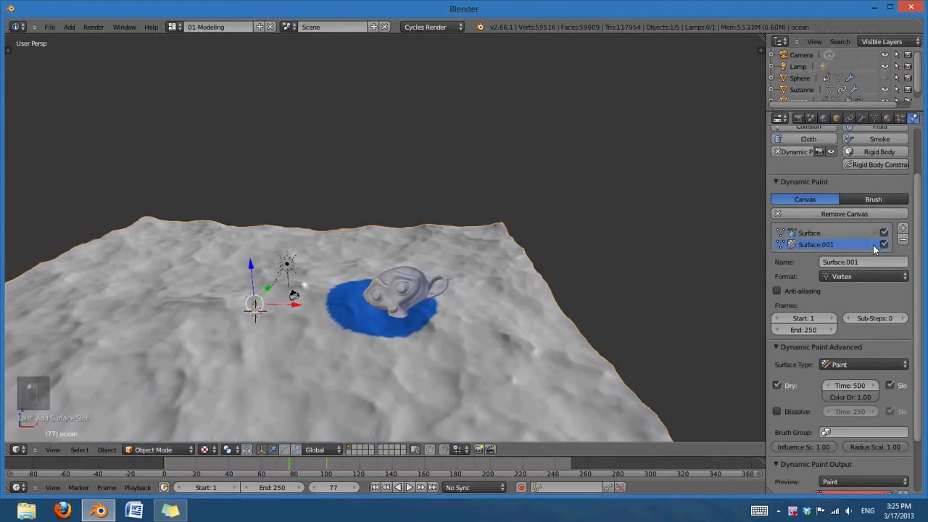
{"action": "left_click", "coordinate": [872, 244]}
{"action": "left_click", "coordinate": [872, 245]}
{"action": "middle_click_drag", "start_coordinate": [445, 360], "coordinate": [480, 364]}
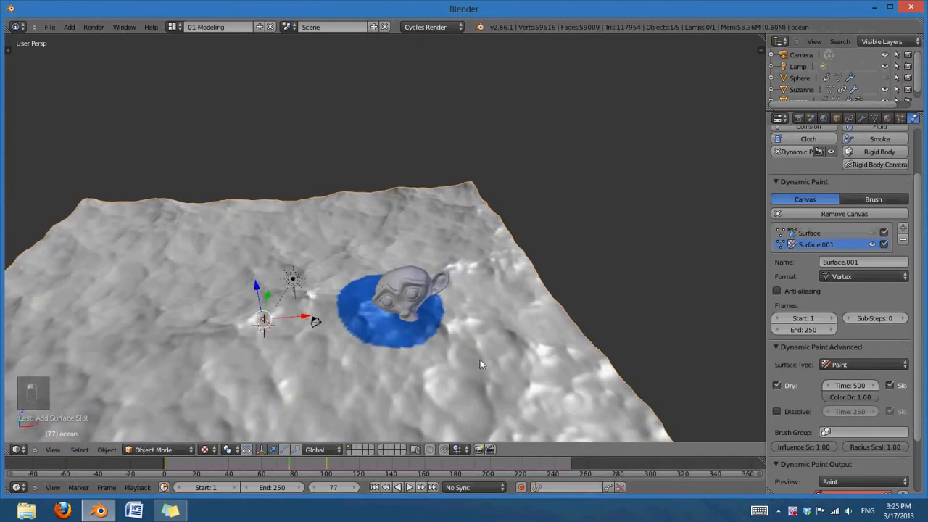
{"action": "middle_click_drag", "start_coordinate": [570, 346], "coordinate": [507, 337]}
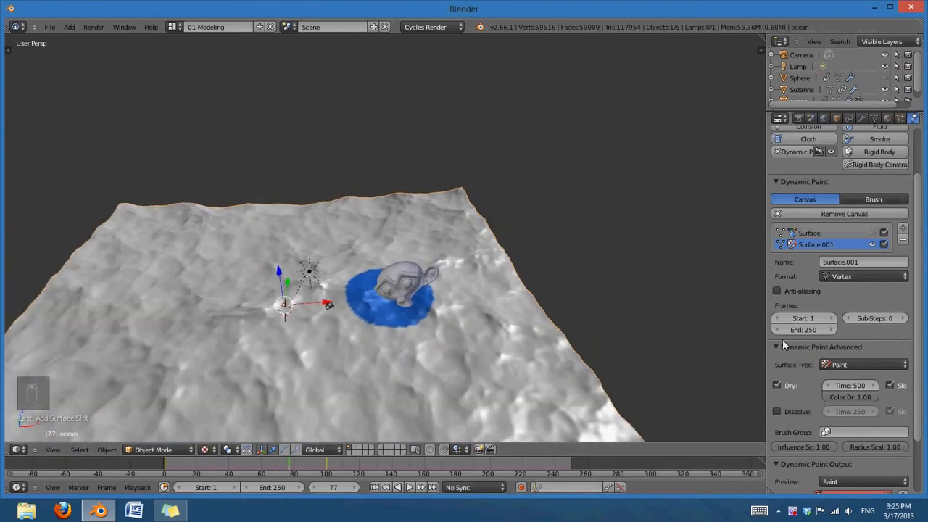
{"action": "left_click", "coordinate": [872, 234]}
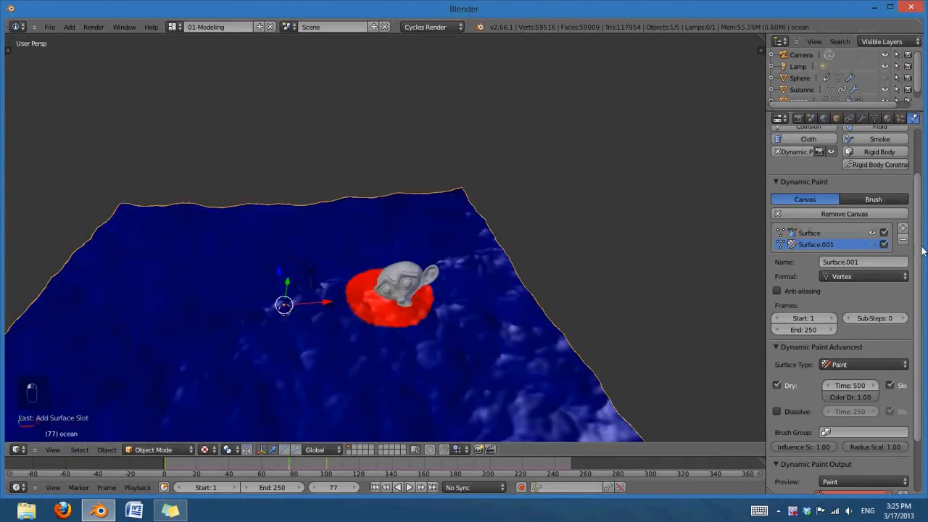
{"action": "left_click", "coordinate": [872, 245]}
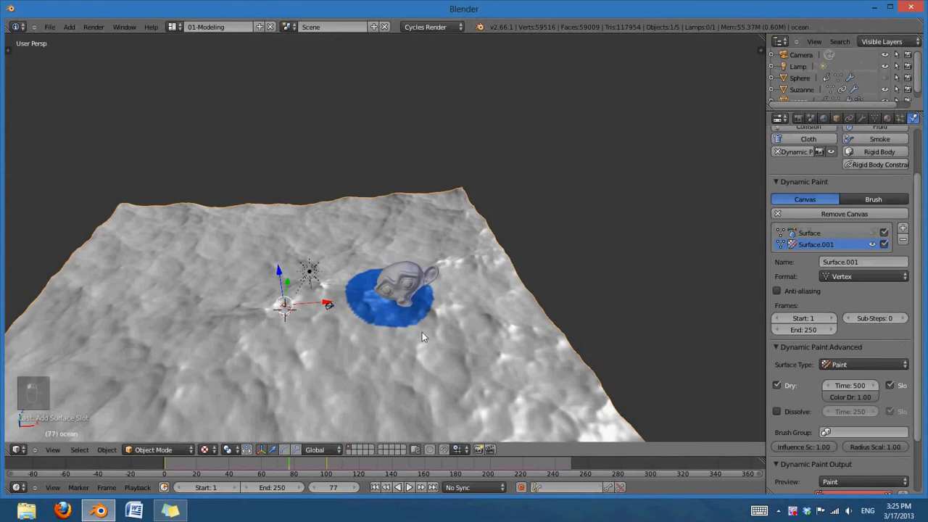
{"action": "middle_click_drag", "start_coordinate": [456, 357], "coordinate": [454, 334], "text": "shift"}
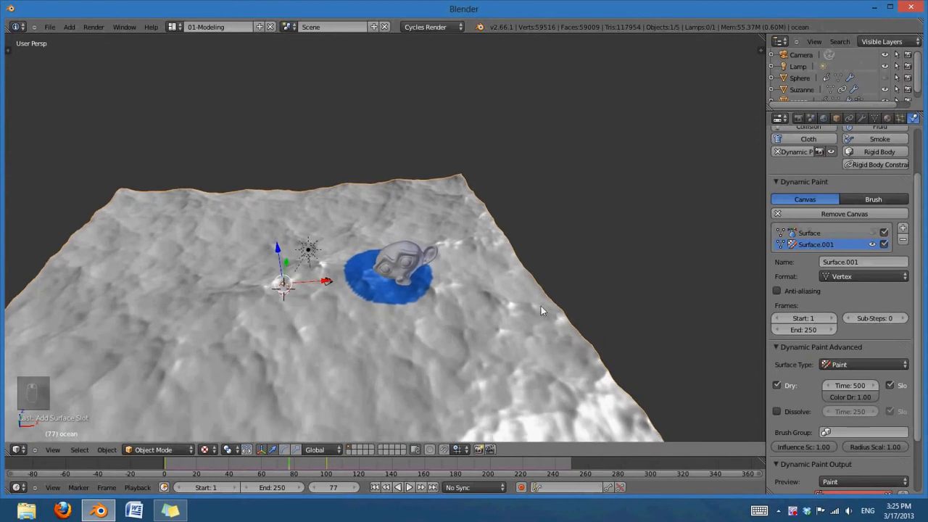
Step: Enable Dynamic Paint on the monkey and make it a brush
{"action": "scroll", "coordinate": [500, 298], "scroll_direction": "up", "scroll_amount": 1}
{"action": "right_click", "coordinate": [400, 279]}
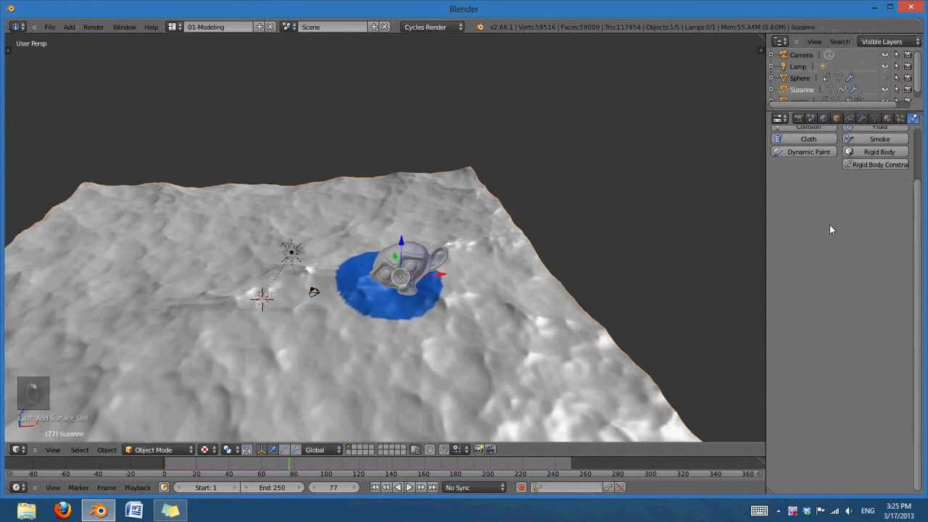
{"action": "scroll", "coordinate": [832, 236], "scroll_direction": "up", "scroll_amount": 3}
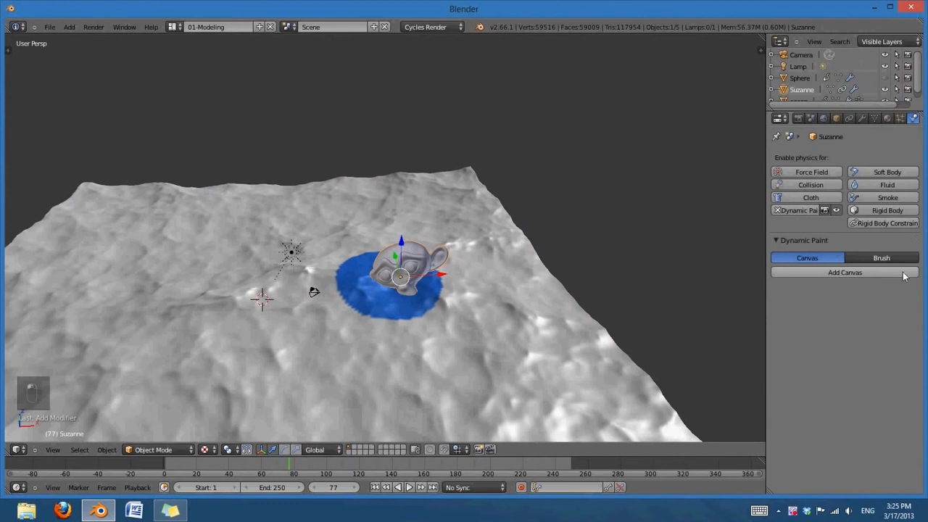
{"action": "left_click", "coordinate": [877, 258]}
{"action": "left_click", "coordinate": [861, 274]}
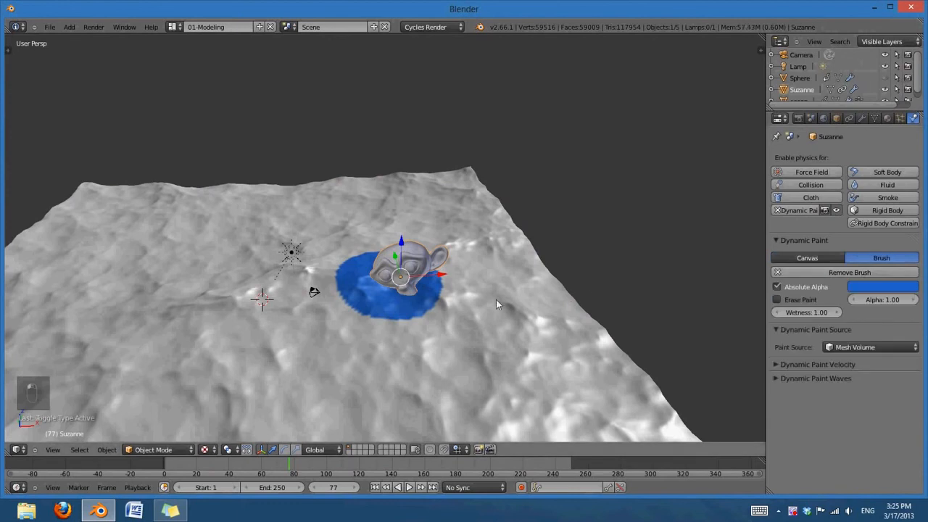
{"action": "middle_click_drag", "start_coordinate": [495, 299], "coordinate": [507, 320]}
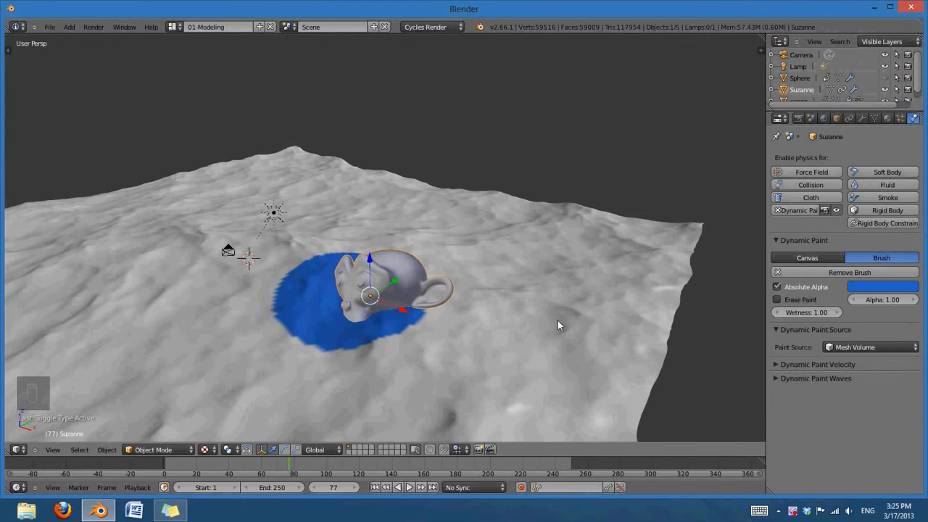
Step: Add the monkey to a new object group named Paint
{"action": "left_click", "coordinate": [836, 119]}
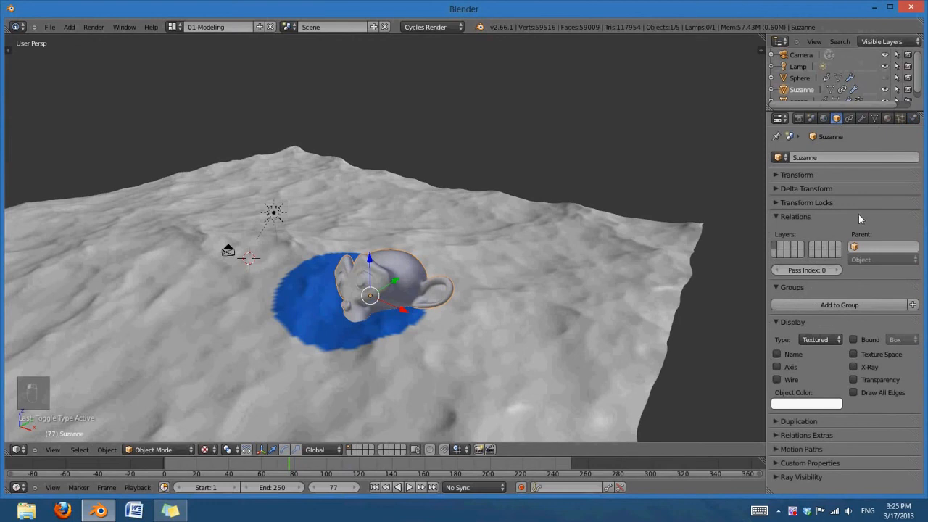
{"action": "middle_click_drag", "start_coordinate": [512, 306], "coordinate": [471, 308]}
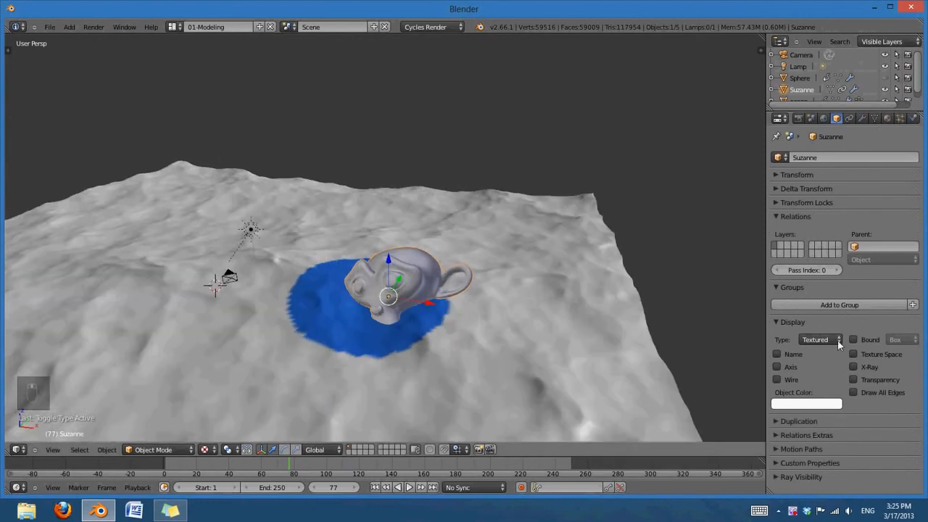
{"action": "left_click", "coordinate": [913, 305]}
{"action": "left_click", "coordinate": [833, 324]}
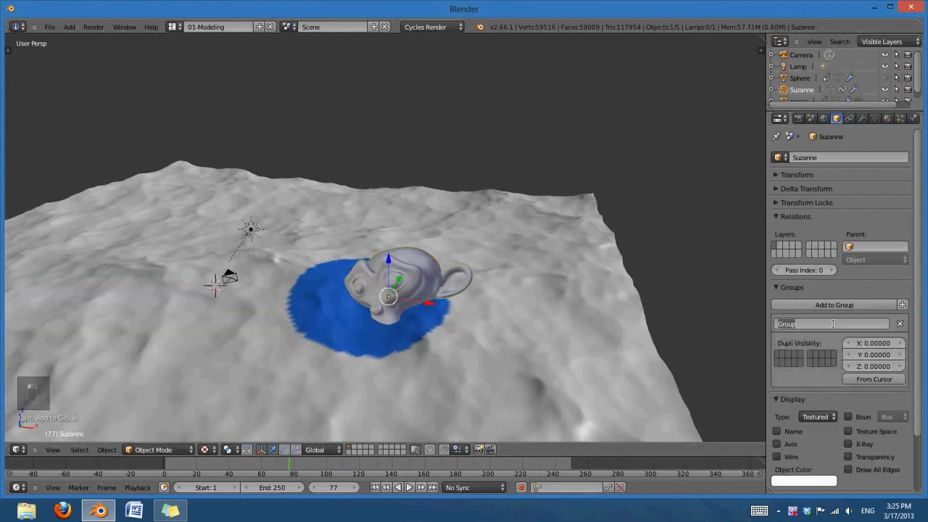
{"action": "type", "text": "Paint"}
{"action": "key", "text": "Return"}
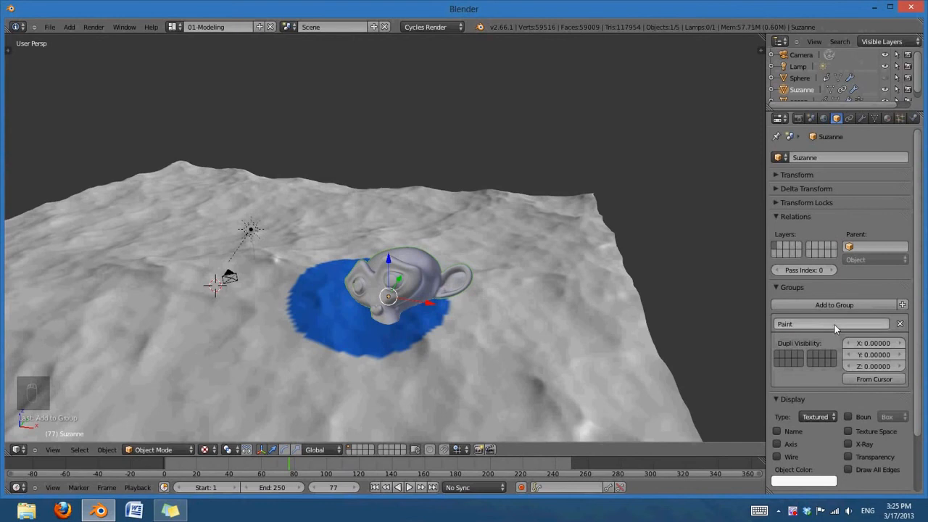
Step: Add the hidden sphere to a new object group named Weight
{"action": "left_click", "coordinate": [812, 77]}
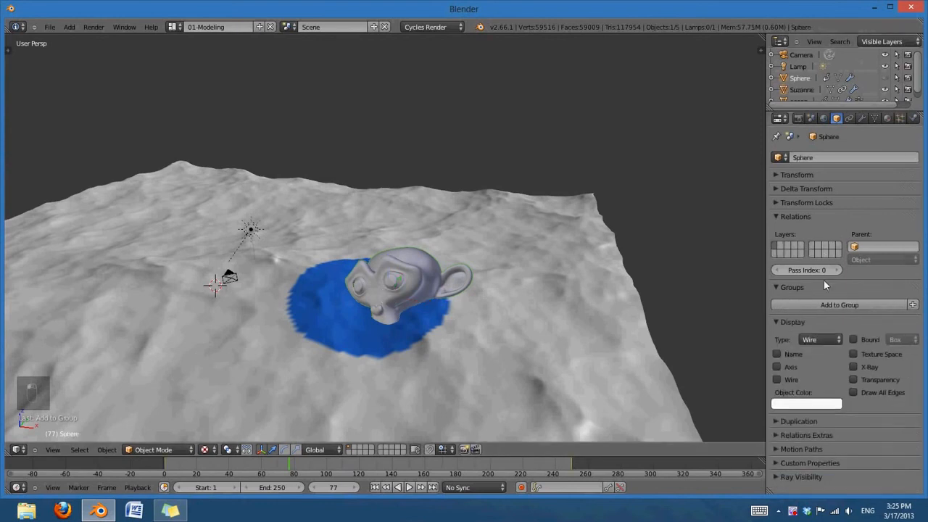
{"action": "left_click", "coordinate": [902, 304]}
{"action": "left_click", "coordinate": [841, 324]}
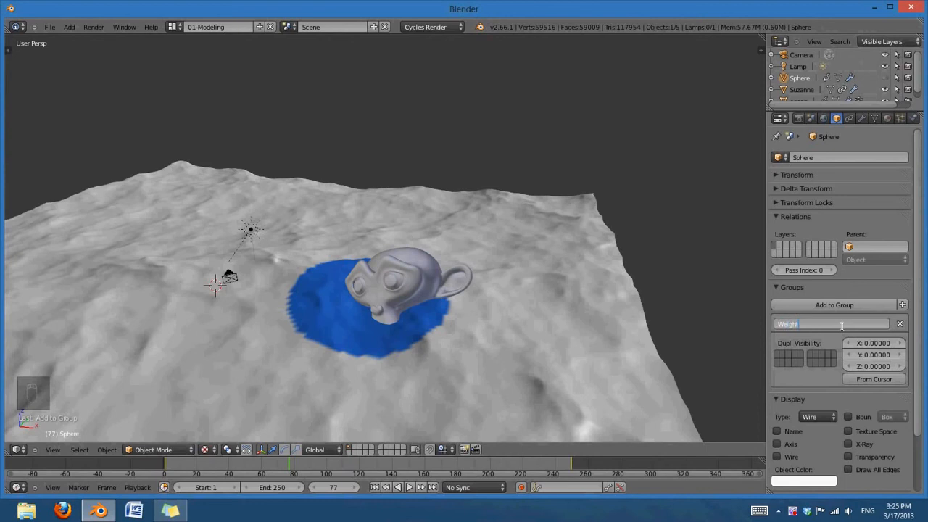
{"action": "key", "text": "Return"}
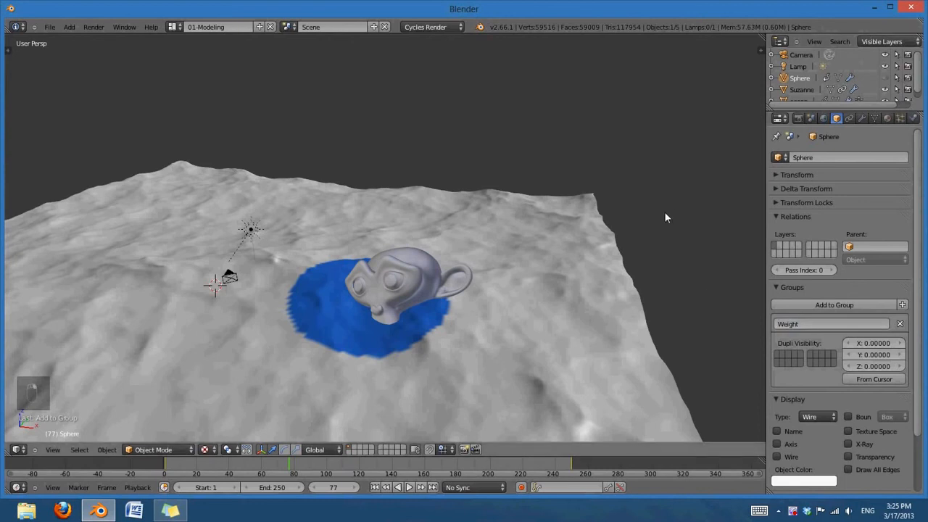
Step: Preview the ocean's weight surface, named Surface, and restrict its brush group to Weight
{"action": "right_click", "coordinate": [484, 264]}
{"action": "left_click", "coordinate": [913, 118]}
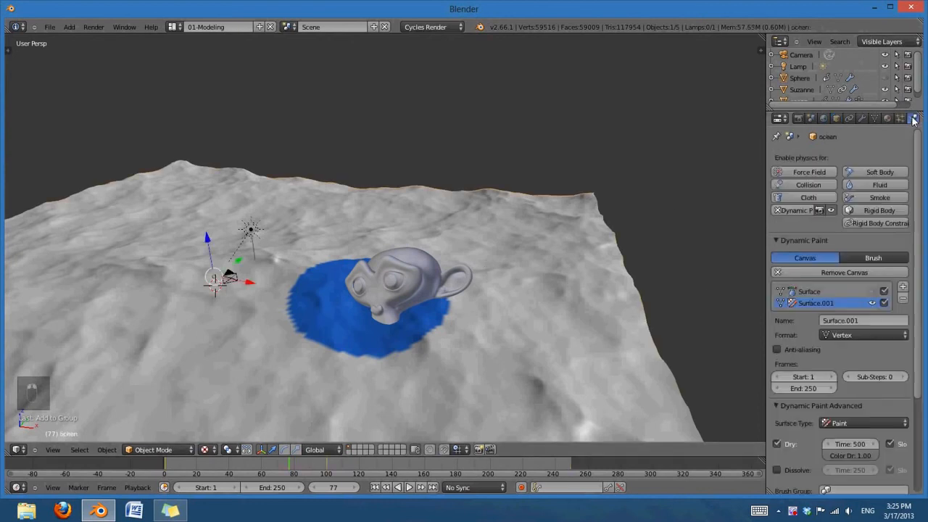
{"action": "left_click", "coordinate": [808, 291]}
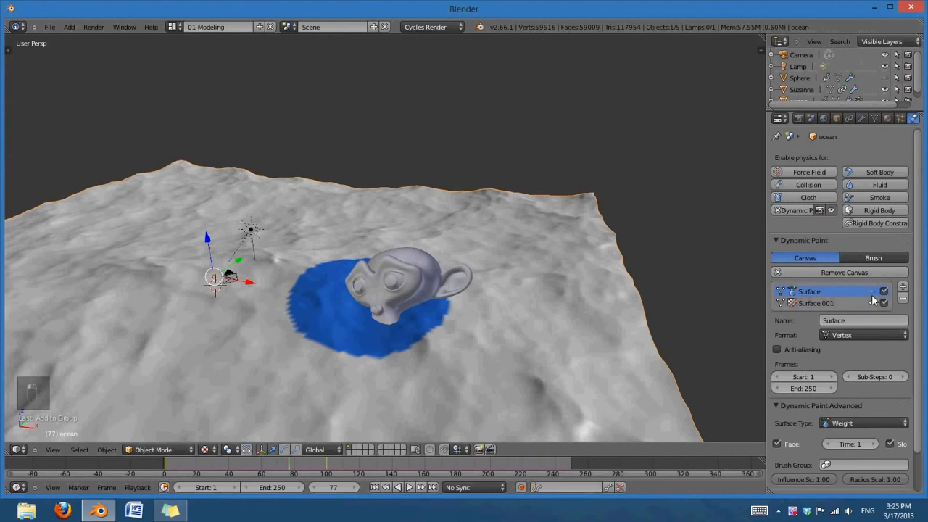
{"action": "scroll", "coordinate": [790, 353], "scroll_direction": "down", "scroll_amount": 2}
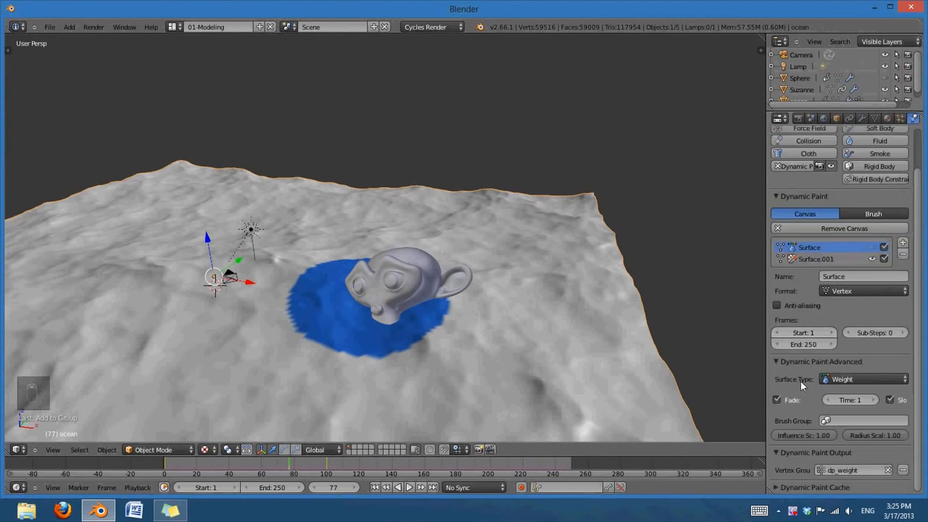
{"action": "left_click", "coordinate": [872, 247]}
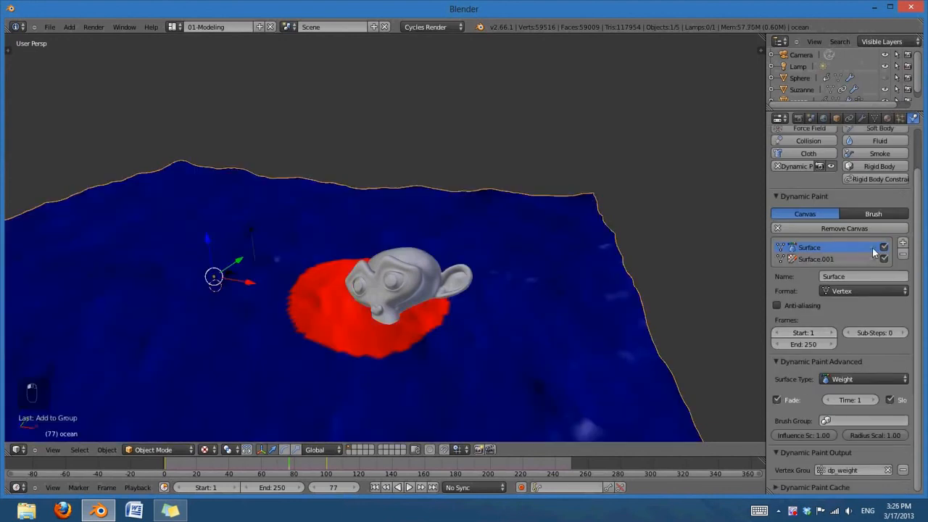
{"action": "left_click", "coordinate": [858, 420]}
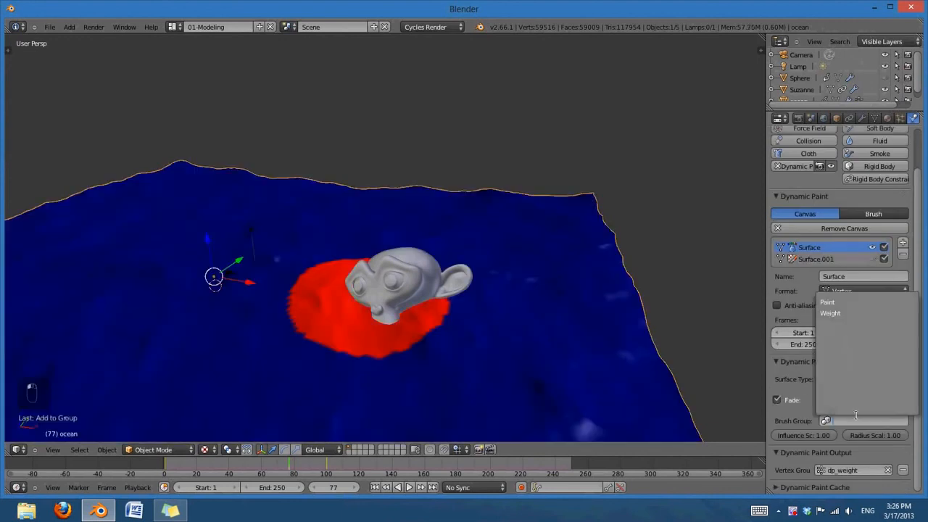
{"action": "left_click", "coordinate": [842, 316]}
{"action": "middle_click_drag", "start_coordinate": [385, 336], "coordinate": [398, 373]}
{"action": "middle_click_drag", "start_coordinate": [532, 345], "coordinate": [606, 341]}
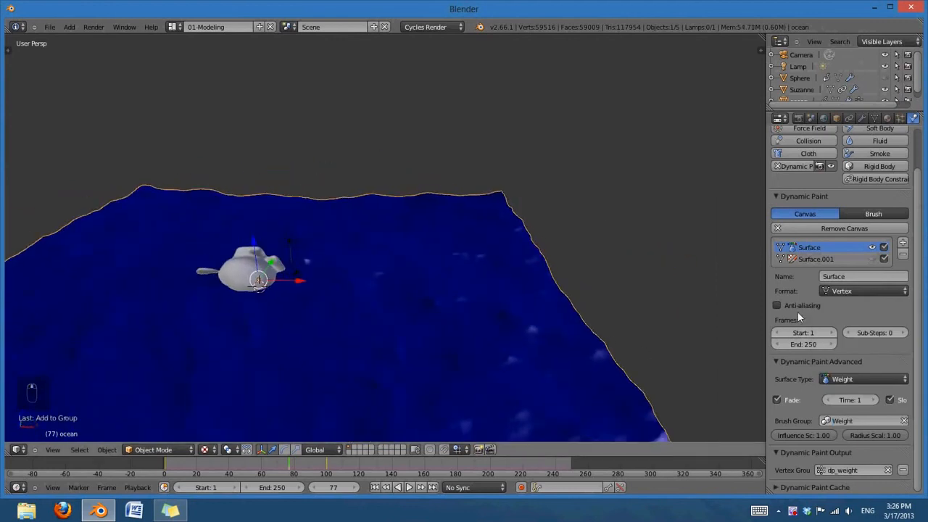
Step: Restrict the brush group of the ocean's paint surface, Surface.001, to Paint
{"action": "left_click", "coordinate": [823, 259]}
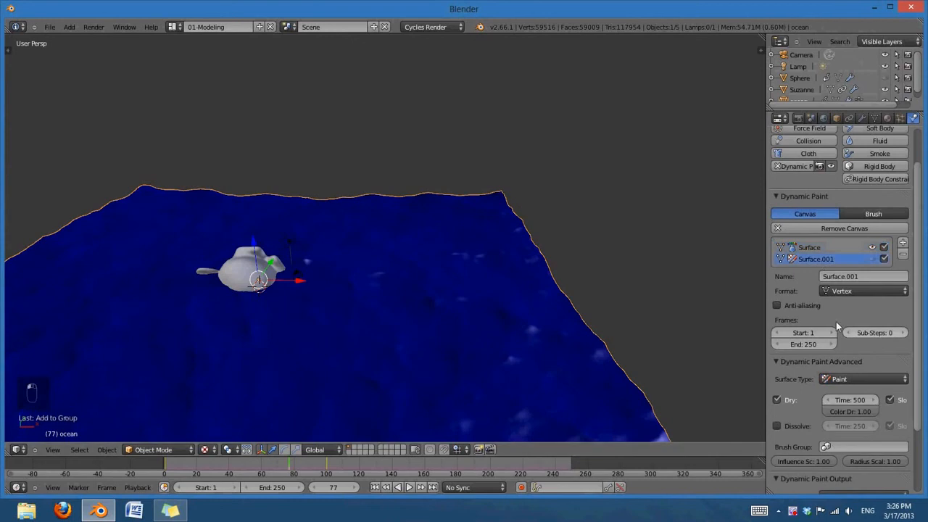
{"action": "left_click", "coordinate": [847, 446]}
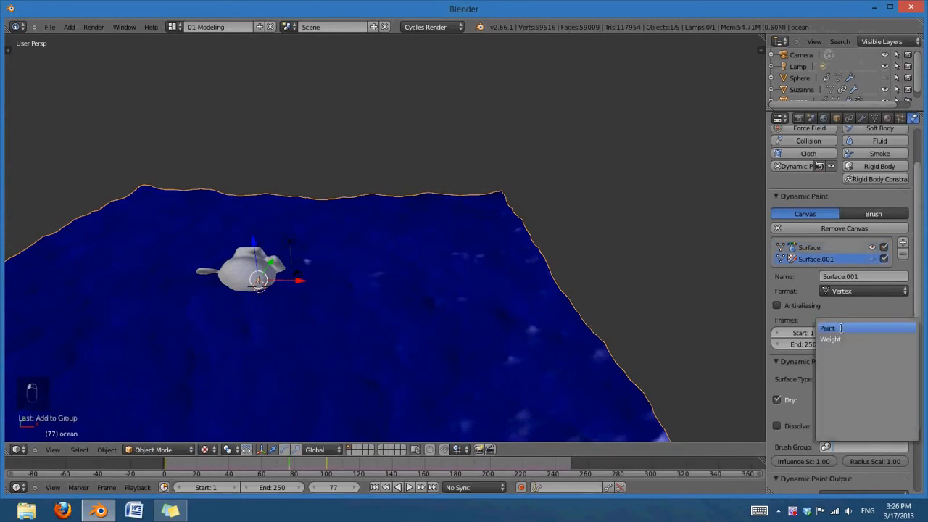
{"action": "left_click", "coordinate": [844, 330]}
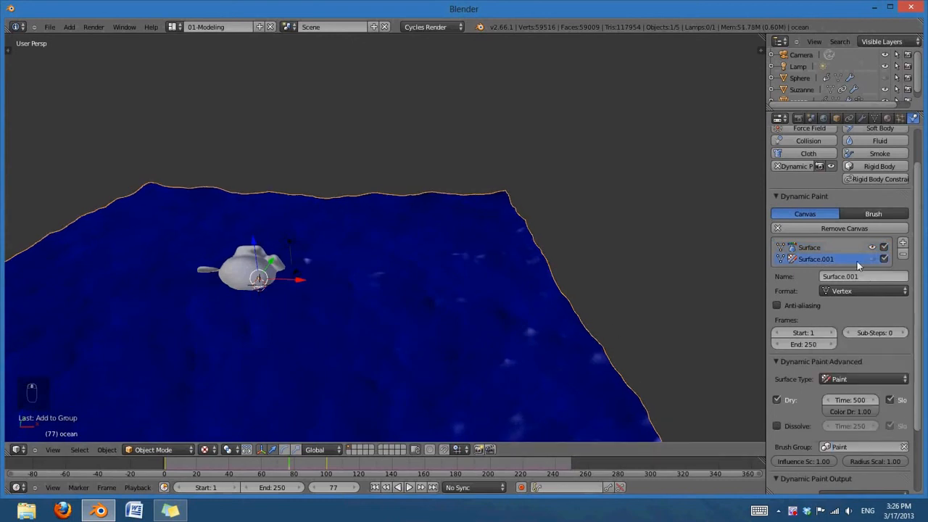
{"action": "left_click", "coordinate": [826, 248]}
{"action": "left_click", "coordinate": [817, 259]}
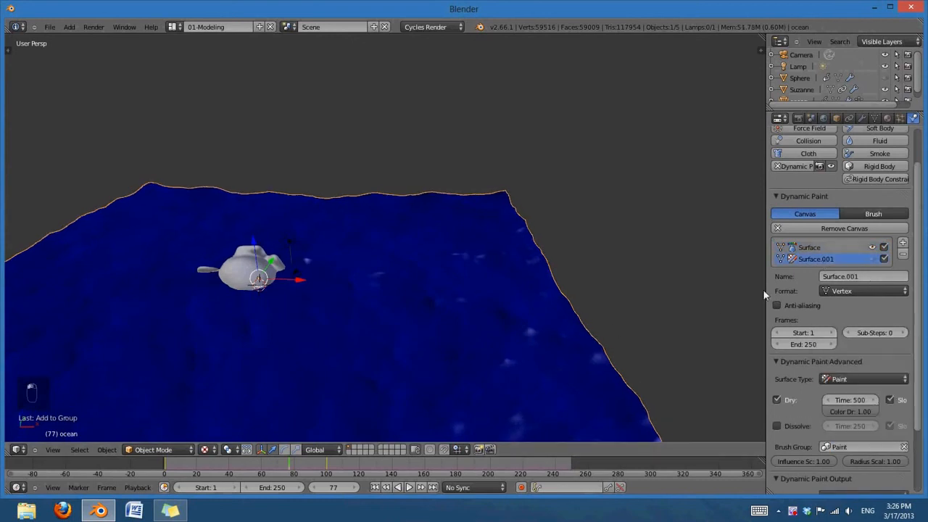
Step: Return the animation to frame 1 and switch the viewport preview to the paint surface Surface.001
{"action": "left_click", "coordinate": [374, 487]}
{"action": "scroll", "coordinate": [798, 232], "scroll_direction": "down", "scroll_amount": 3}
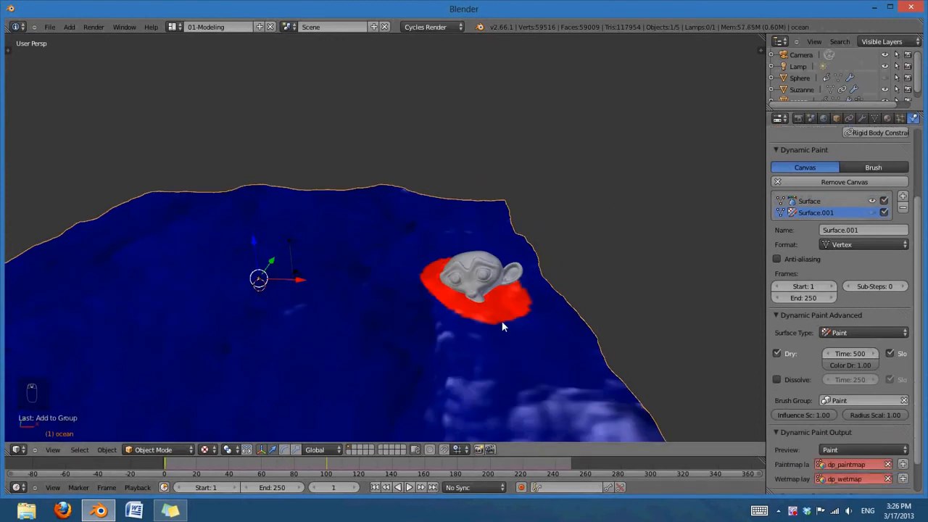
{"action": "mouse_move", "coordinate": [537, 324]}
{"action": "middle_mouse_down"}
{"action": "mouse_move", "coordinate": [442, 402]}
{"action": "mouse_move", "coordinate": [529, 332]}
{"action": "middle_mouse_up"}
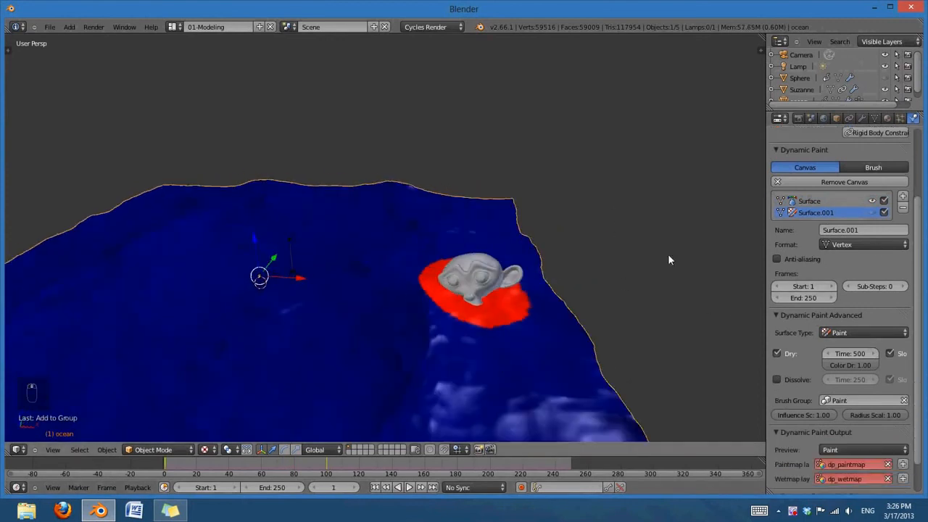
{"action": "left_click", "coordinate": [871, 211]}
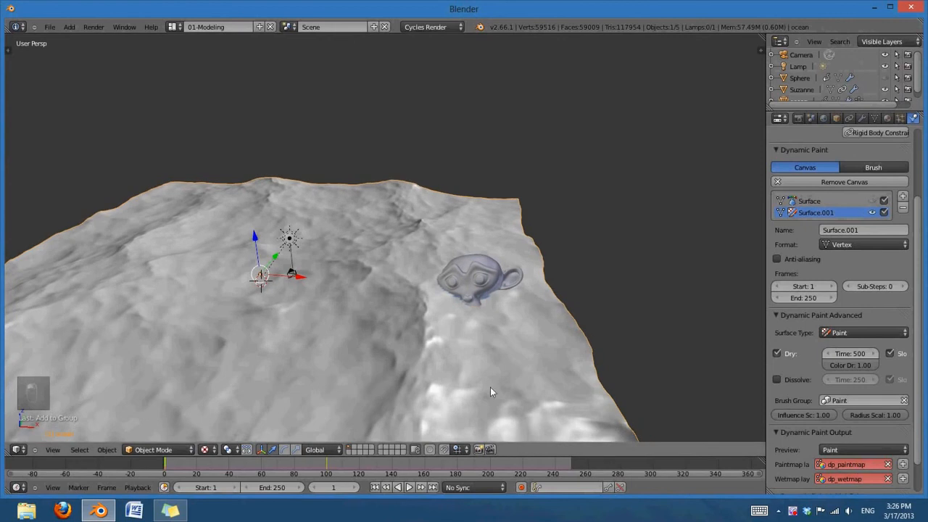
Step: Play the animation to examine the paint trail behind the monkey, then stop and return to frame 1
{"action": "left_click", "coordinate": [409, 487]}
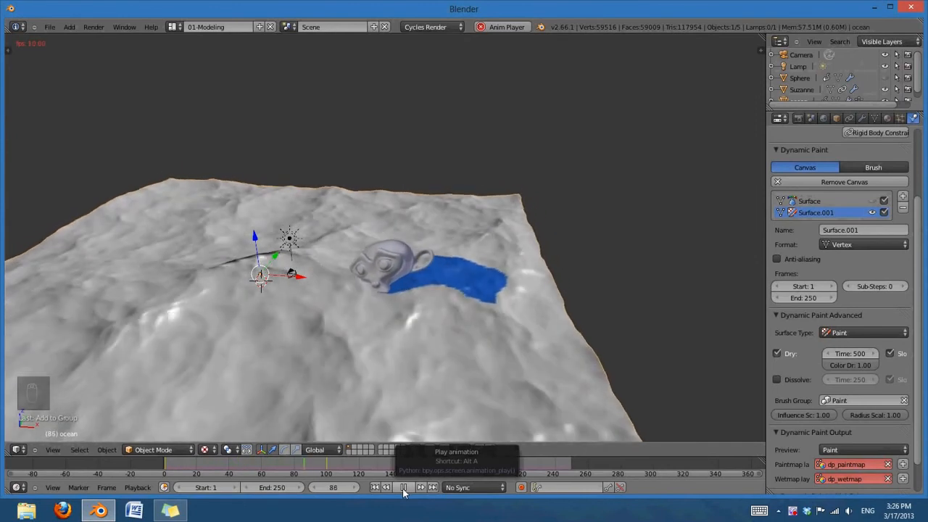
{"action": "key", "text": "alt+a"}
{"action": "mouse_move", "coordinate": [389, 347]}
{"action": "middle_mouse_down"}
{"action": "mouse_move", "coordinate": [470, 374]}
{"action": "mouse_move", "coordinate": [486, 420]}
{"action": "mouse_move", "coordinate": [376, 354]}
{"action": "mouse_move", "coordinate": [384, 339]}
{"action": "mouse_move", "coordinate": [540, 334]}
{"action": "middle_mouse_up"}
{"action": "scroll", "coordinate": [484, 412], "scroll_direction": "up", "scroll_amount": 1}
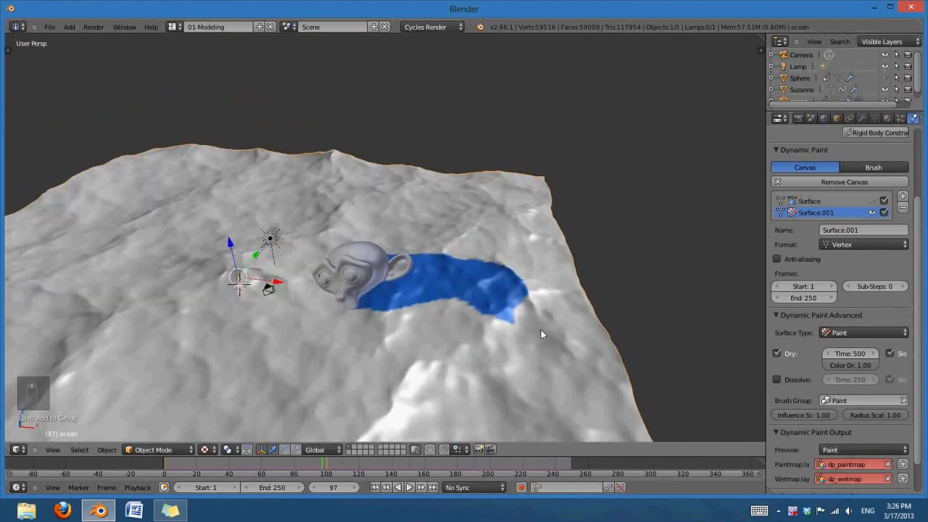
{"action": "left_click", "coordinate": [376, 487]}
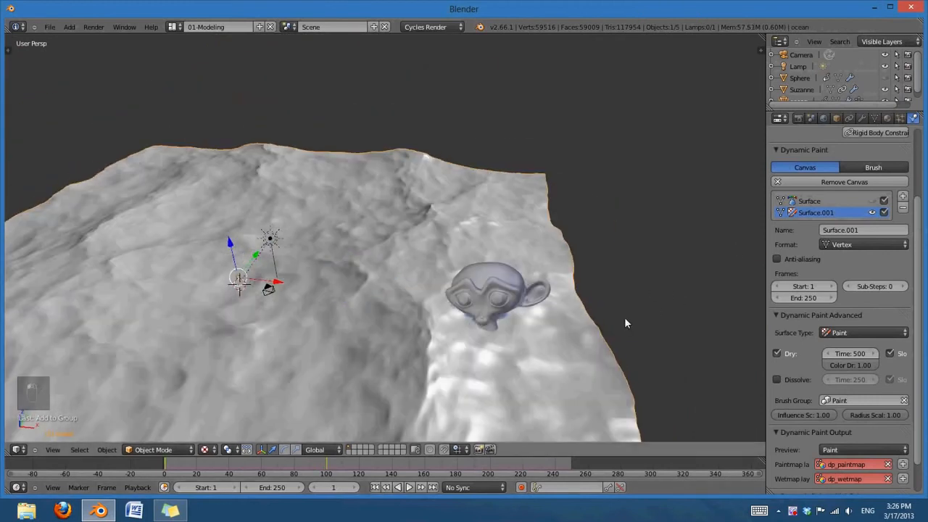
{"action": "middle_click_drag", "start_coordinate": [623, 321], "coordinate": [589, 314]}
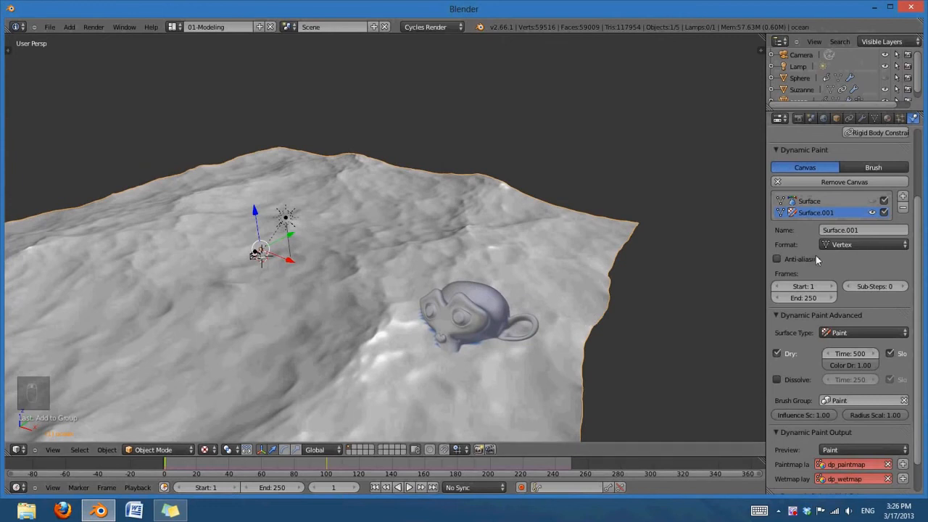
Step: Enable anti-aliasing on Surface.001 and check the ocean mesh in wireframe before restoring solid shading
{"action": "left_click", "coordinate": [776, 259]}
{"action": "scroll", "coordinate": [494, 369], "scroll_direction": "up", "scroll_amount": 4}
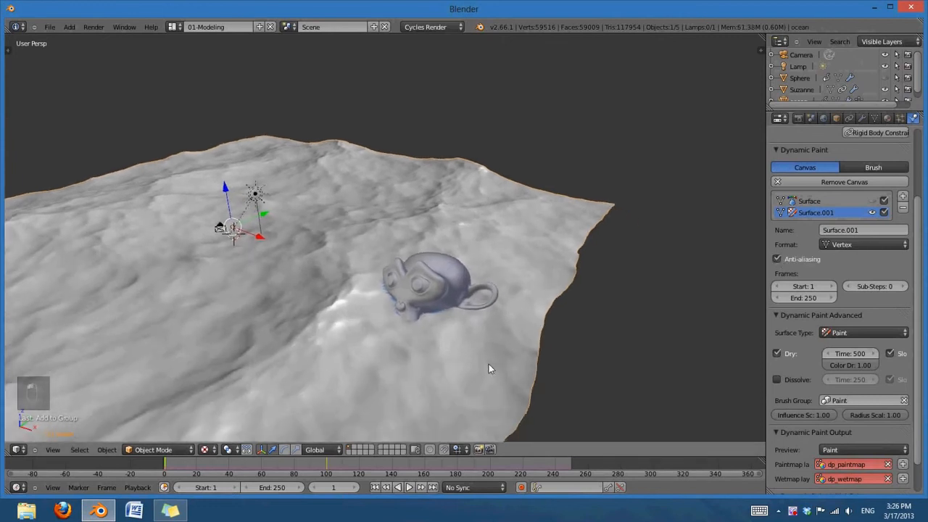
{"action": "key", "text": "z"}
{"action": "key", "text": "z"}
{"action": "key", "text": "z"}
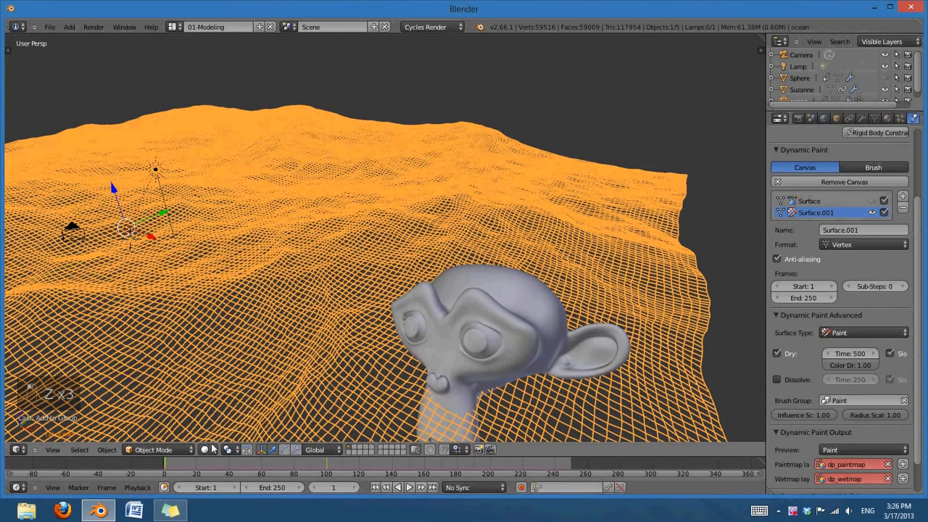
{"action": "left_click", "coordinate": [210, 449]}
{"action": "left_click", "coordinate": [220, 403]}
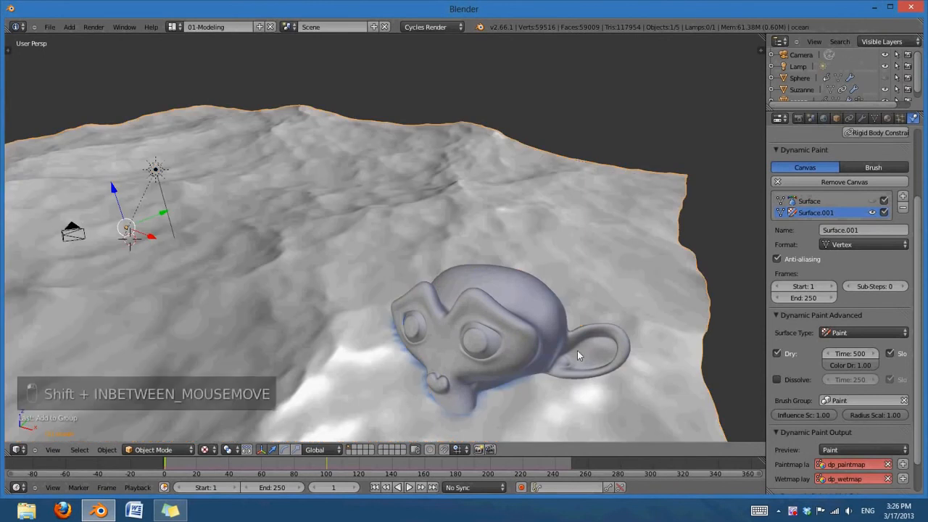
Step: Create the dp_paintmap and dp_wetmap output layers for the paint surface
{"action": "middle_click_drag", "start_coordinate": [576, 350], "coordinate": [556, 324], "text": "shift"}
{"action": "scroll", "coordinate": [881, 303], "scroll_direction": "down", "scroll_amount": 2}
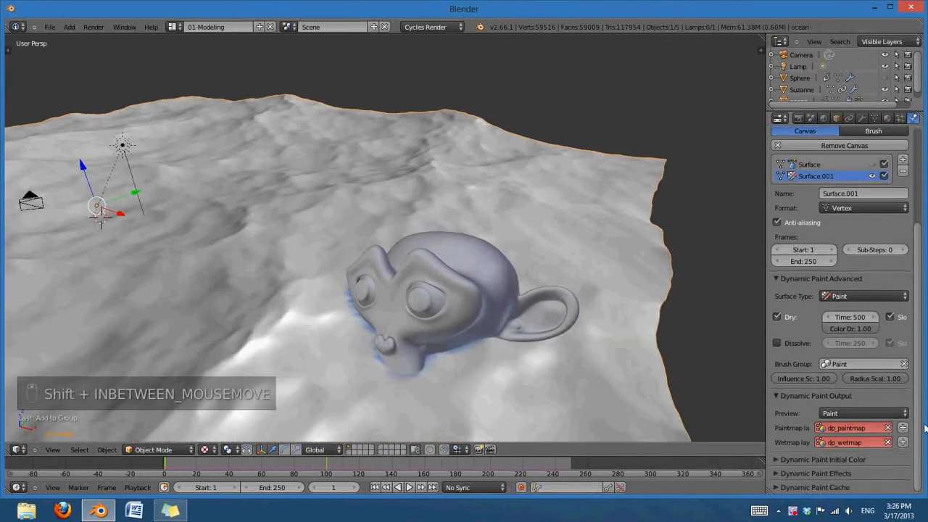
{"action": "left_click", "coordinate": [902, 428]}
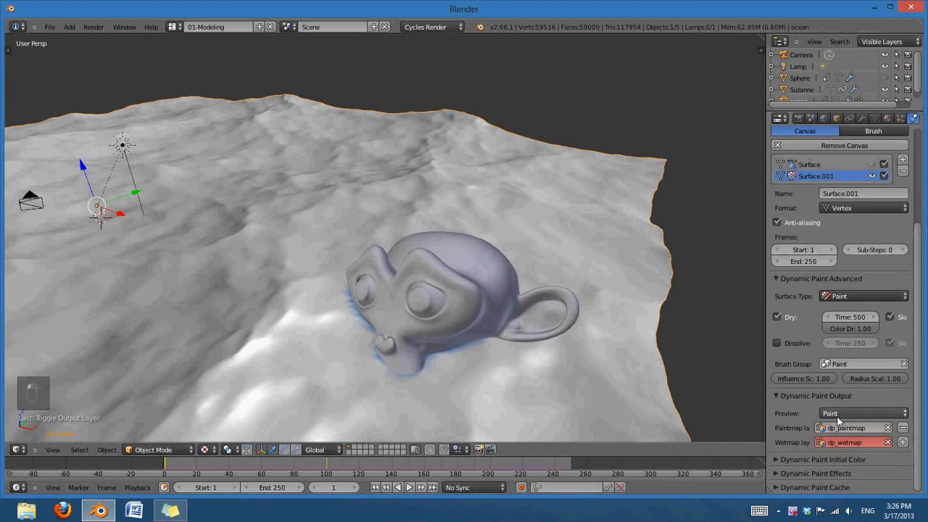
{"action": "left_click", "coordinate": [902, 442]}
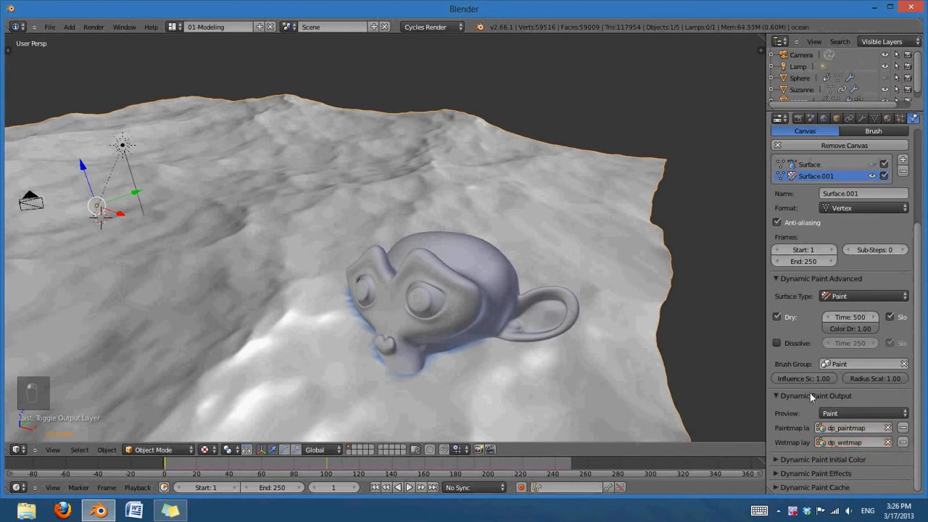
{"action": "left_click", "coordinate": [780, 398]}
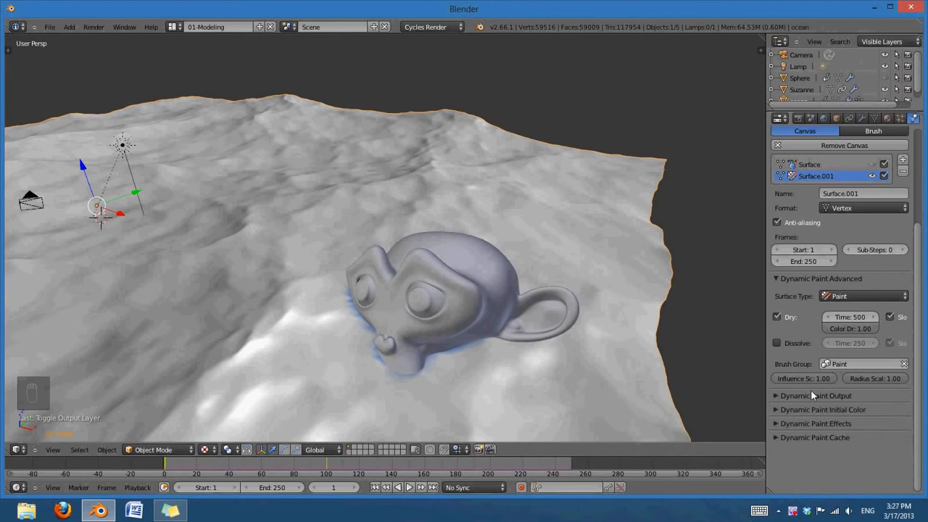
{"action": "left_click", "coordinate": [785, 396]}
Step: Set the paint surface's output preview to Wetmap
{"action": "left_click", "coordinate": [854, 413]}
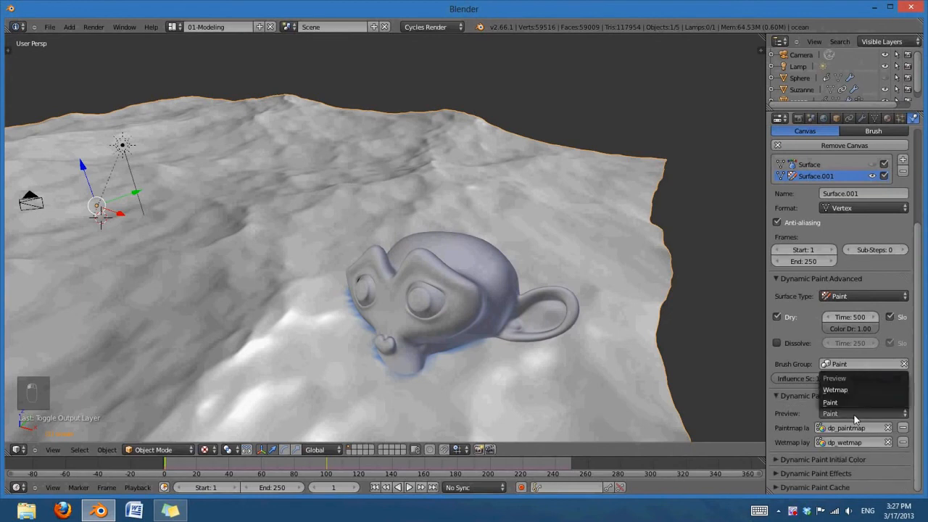
{"action": "left_click", "coordinate": [853, 386]}
{"action": "scroll", "coordinate": [449, 329], "scroll_direction": "down", "scroll_amount": 2}
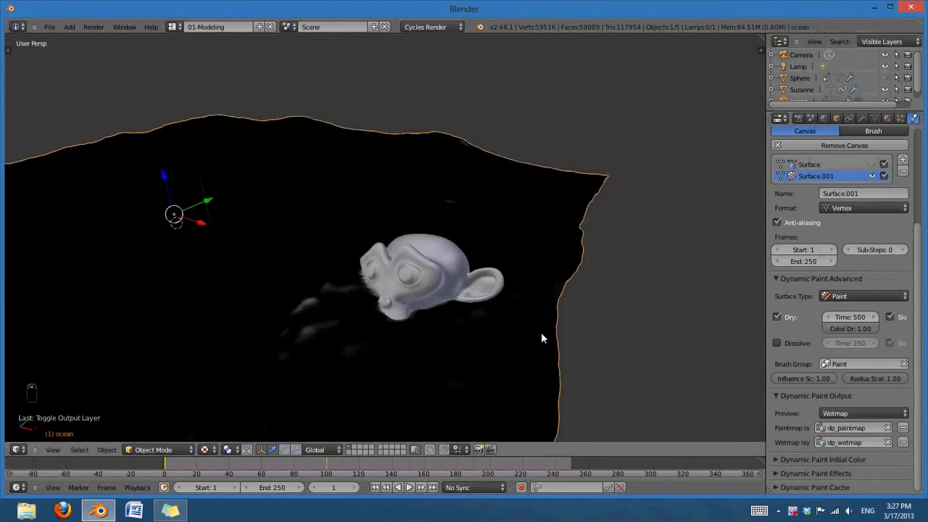
{"action": "middle_click_drag", "start_coordinate": [527, 355], "coordinate": [646, 365]}
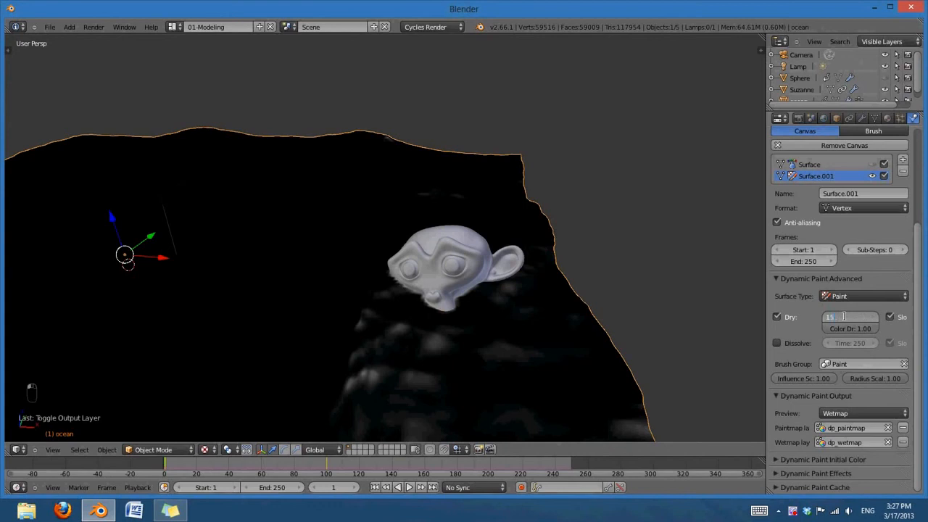
Step: Set the paint surface's dry time to 150 and enable the Spread effect
{"action": "type", "text": "0"}
{"action": "key", "text": "Return"}
{"action": "left_click", "coordinate": [783, 474]}
{"action": "scroll", "coordinate": [797, 464], "scroll_direction": "down", "scroll_amount": 2}
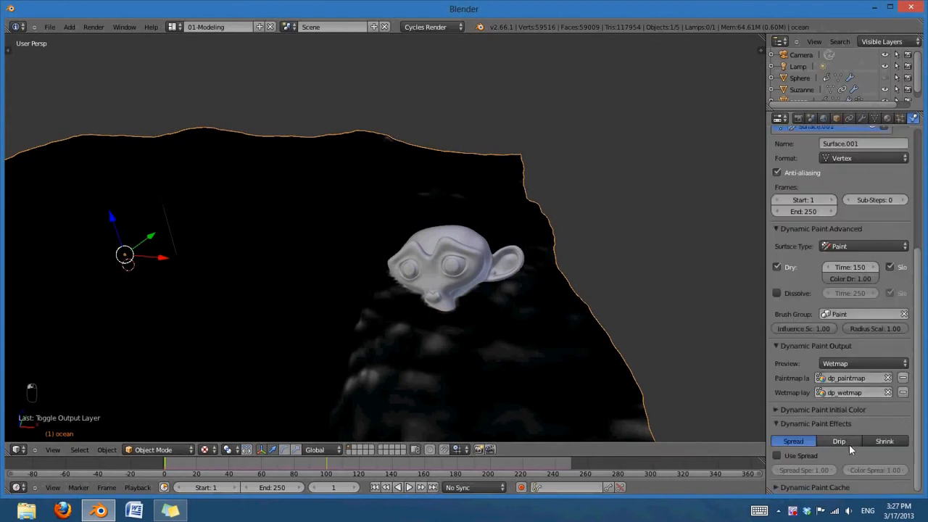
{"action": "left_click", "coordinate": [781, 456]}
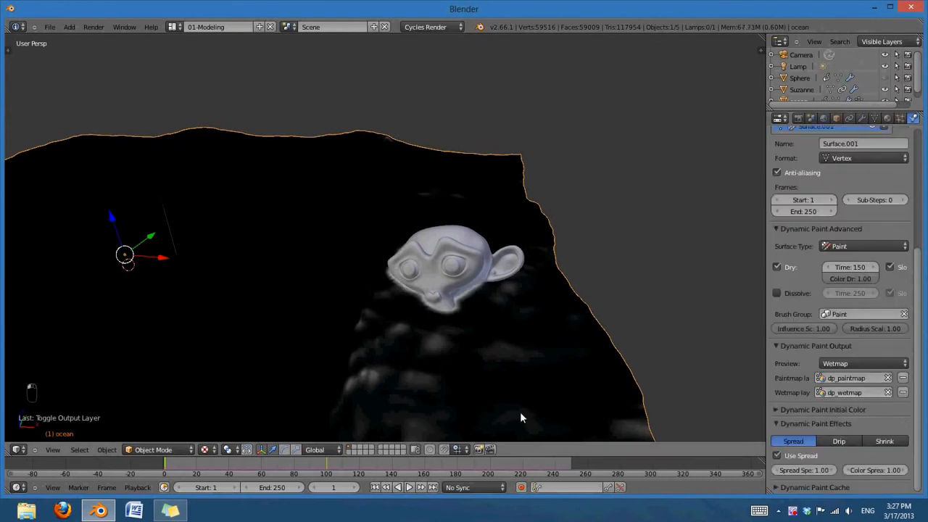
Step: Play the animation to examine how the wetmap spreads and dries behind the monkey, then return to frame 1
{"action": "left_click", "coordinate": [410, 487]}
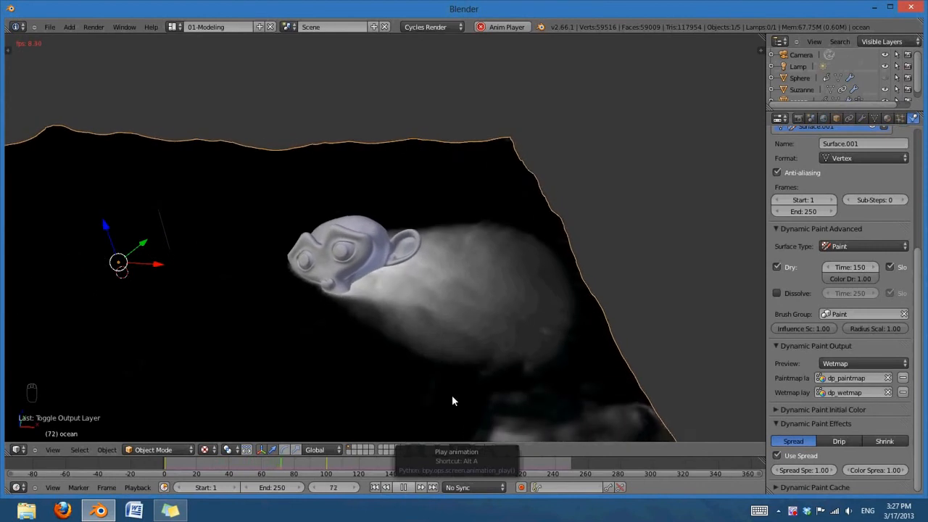
{"action": "scroll", "coordinate": [435, 392], "scroll_direction": "down", "scroll_amount": 2}
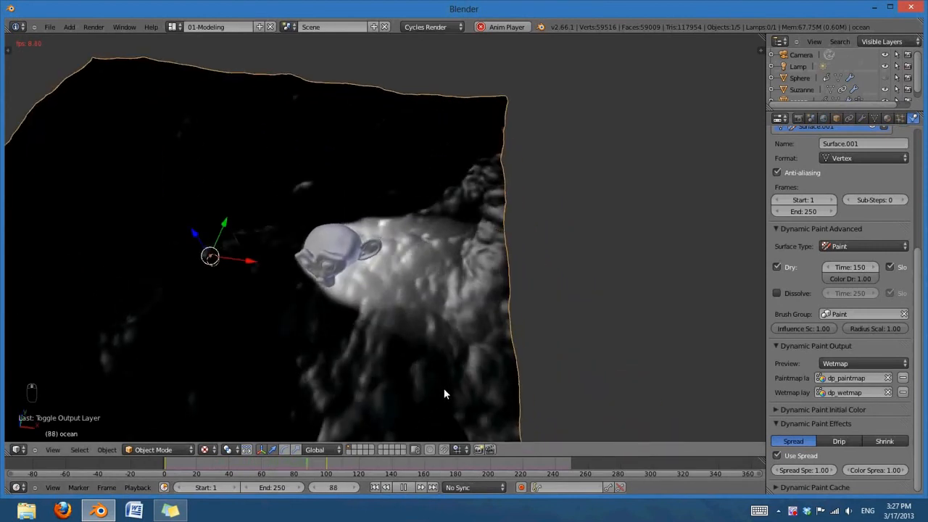
{"action": "middle_click_drag", "start_coordinate": [443, 388], "coordinate": [389, 396]}
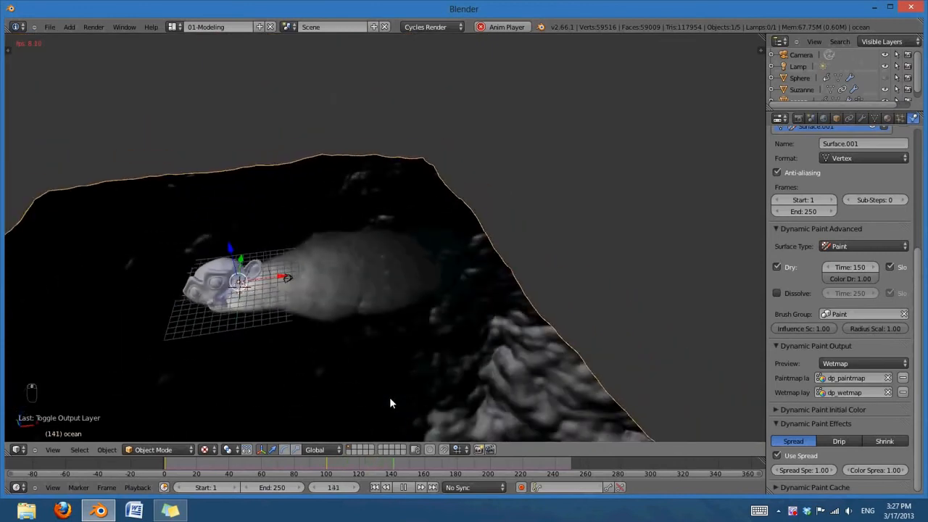
{"action": "left_click", "coordinate": [406, 487]}
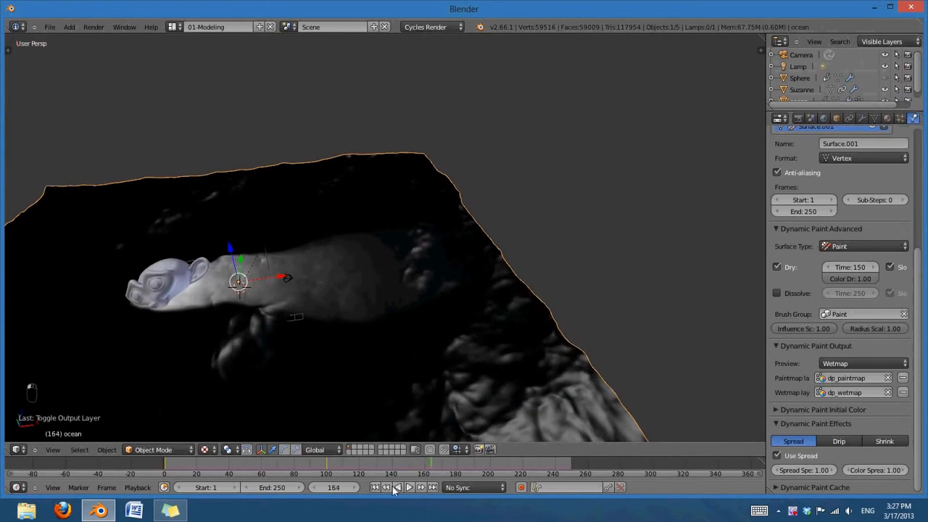
{"action": "left_click", "coordinate": [374, 487]}
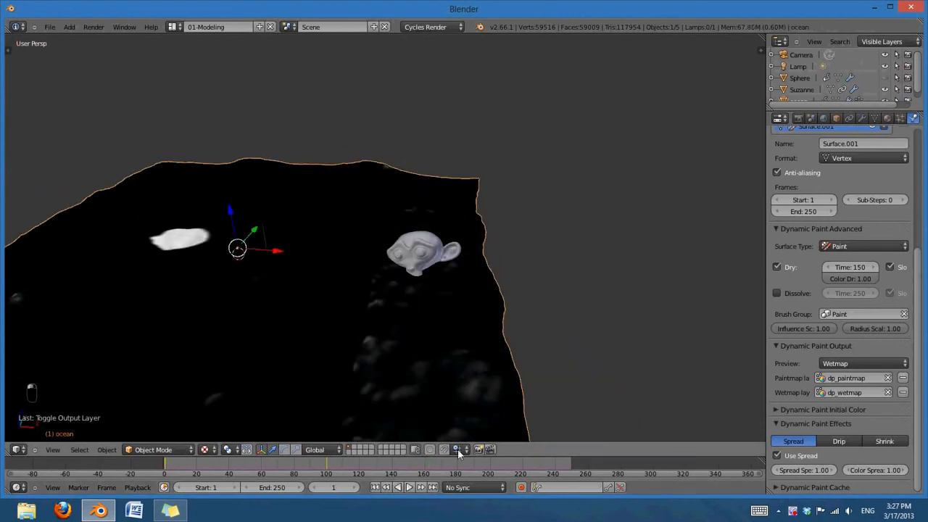
{"action": "left_click", "coordinate": [375, 488]}
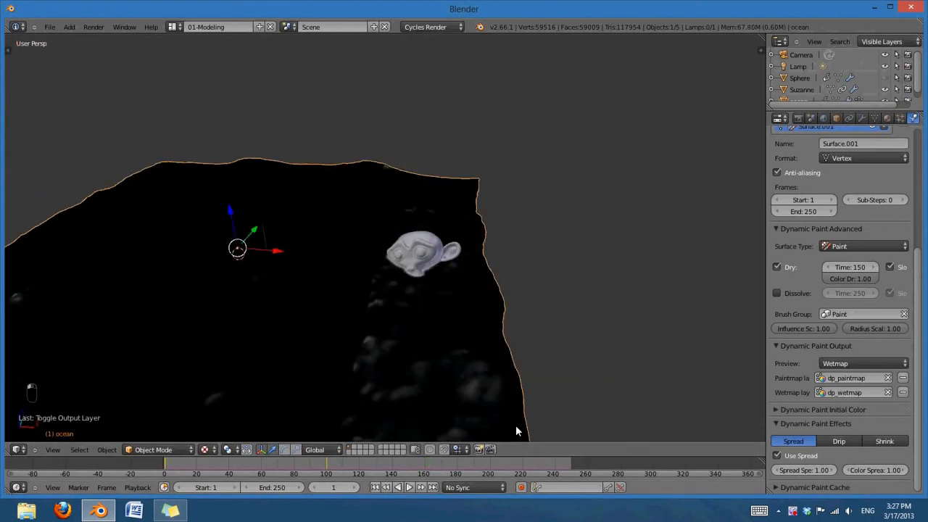
Step: Set the paint surface's dry time to 75
{"action": "left_click", "coordinate": [860, 268]}
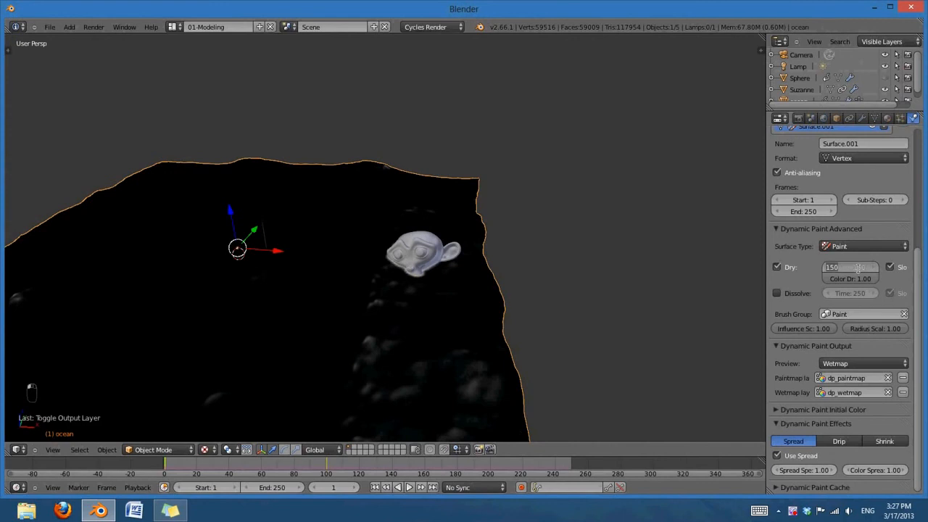
{"action": "type", "text": "75"}
{"action": "key", "text": "Return"}
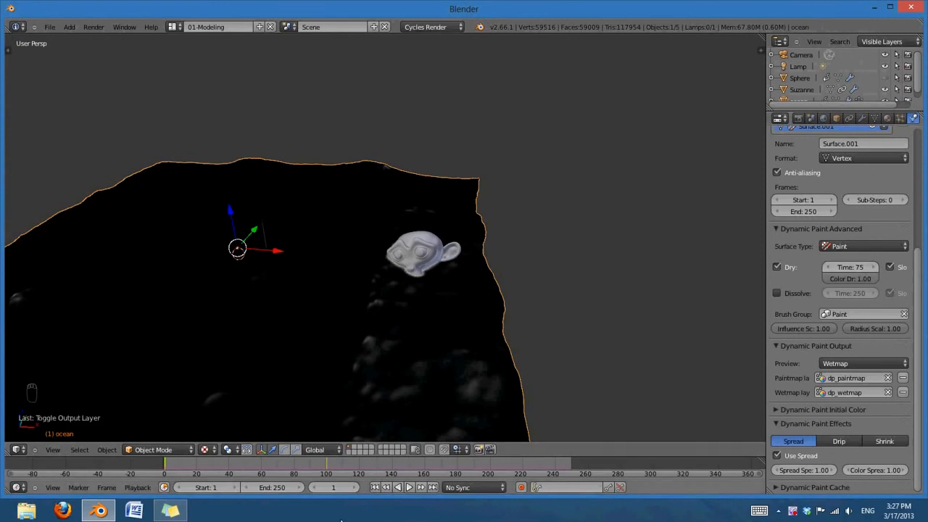
Step: Replay the animation to about frame 103, examine the wetmap trail behind the monkey, and collapse the Dynamic Paint effects settings
{"action": "left_click", "coordinate": [408, 487]}
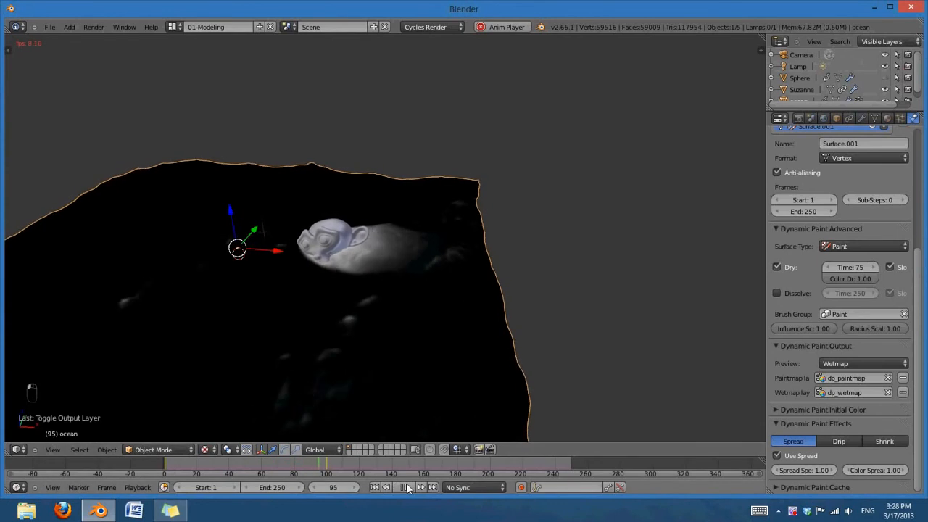
{"action": "left_click", "coordinate": [404, 487]}
{"action": "middle_click_drag", "start_coordinate": [299, 282], "coordinate": [347, 328]}
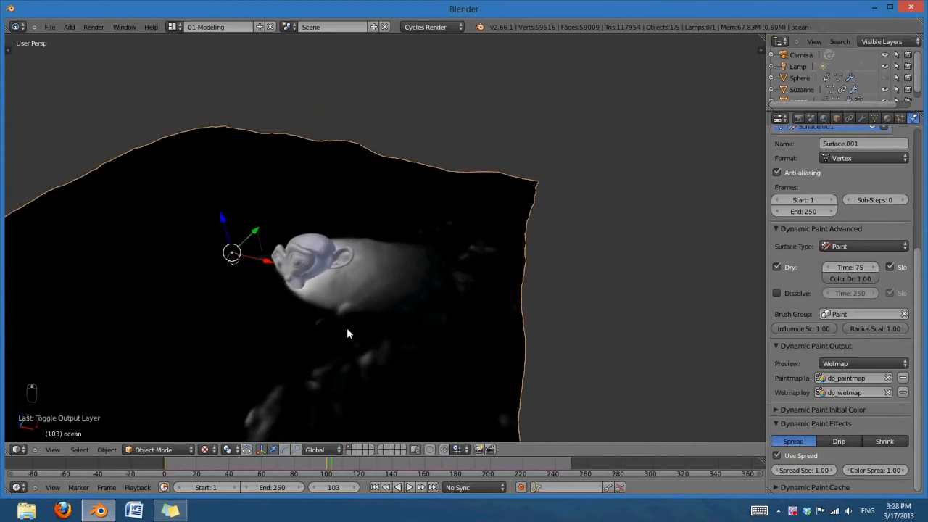
{"action": "scroll", "coordinate": [349, 327], "scroll_direction": "up", "scroll_amount": 1}
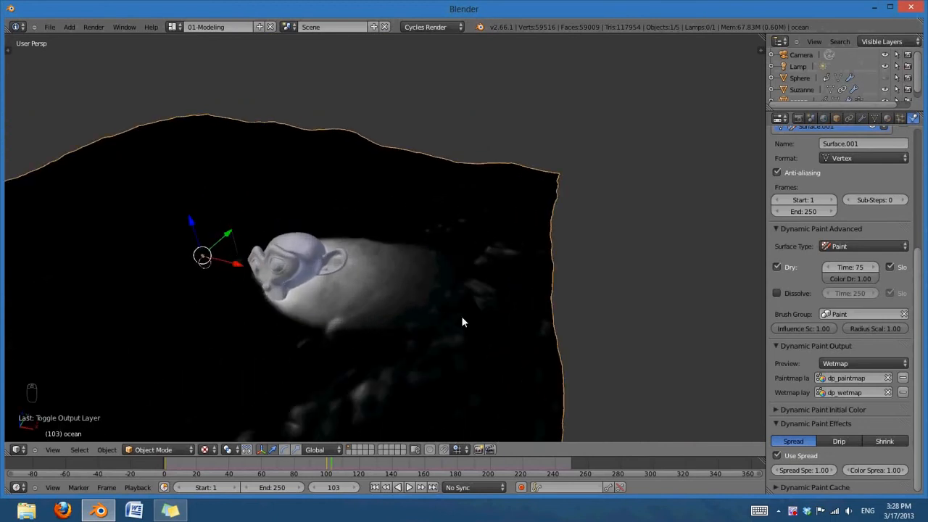
{"action": "left_click", "coordinate": [791, 422]}
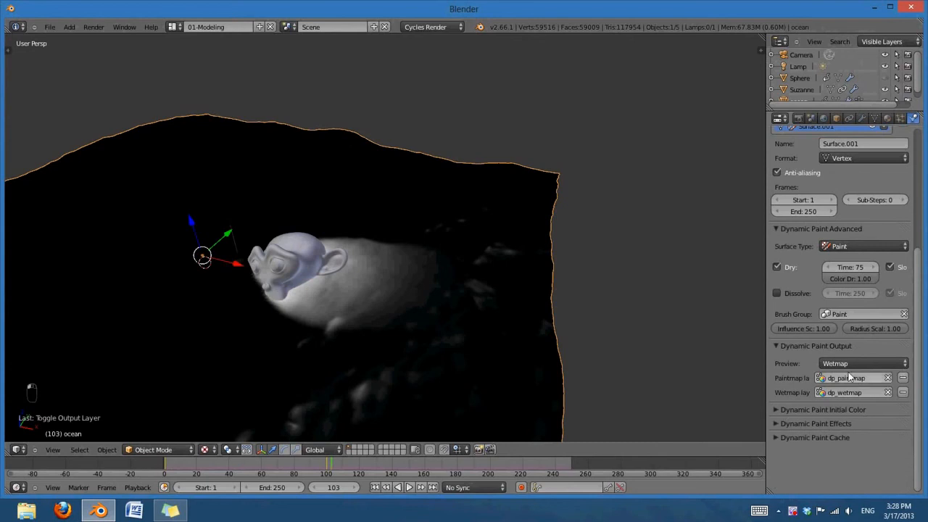
Step: Return to frame 1 and set the monkey brush's paint source to Mesh Volume + Proximity
{"action": "right_click", "coordinate": [311, 267]}
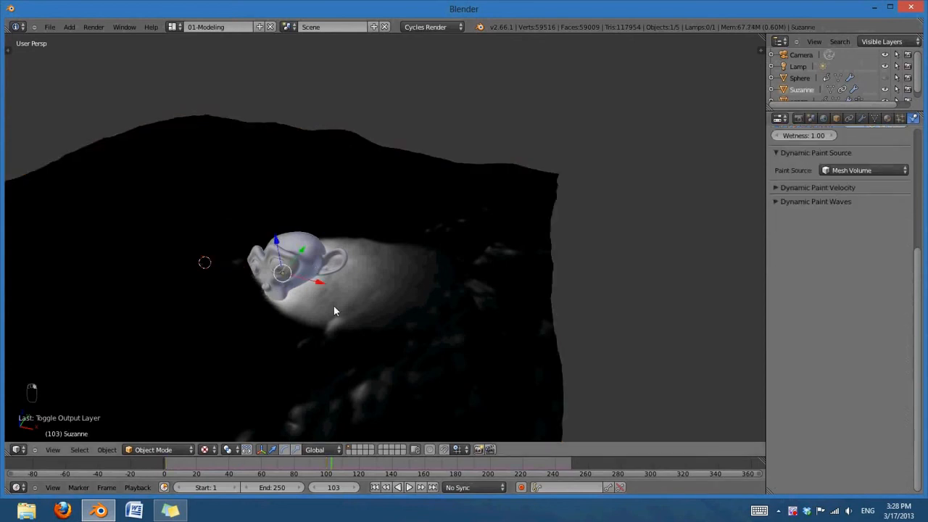
{"action": "middle_click_drag", "start_coordinate": [334, 308], "coordinate": [424, 308]}
{"action": "scroll", "coordinate": [870, 290], "scroll_direction": "up", "scroll_amount": 5}
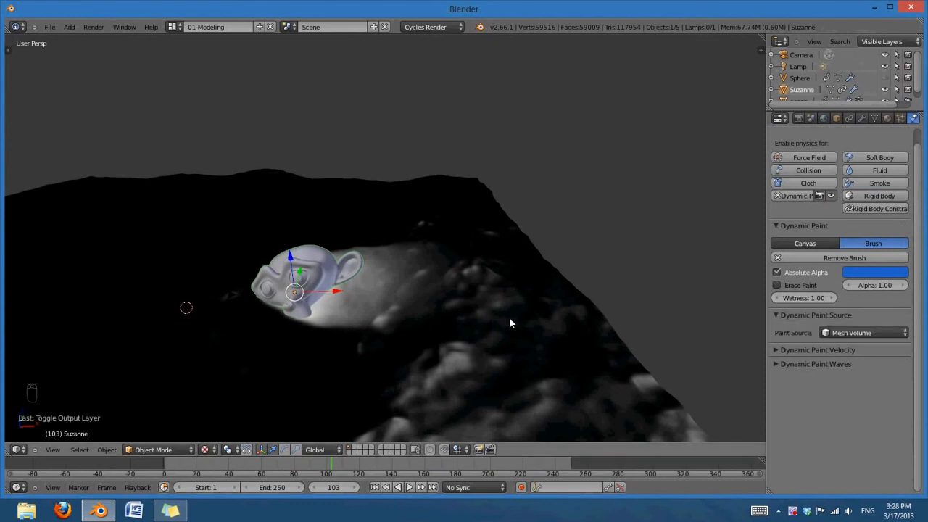
{"action": "middle_click_drag", "start_coordinate": [509, 323], "coordinate": [446, 342]}
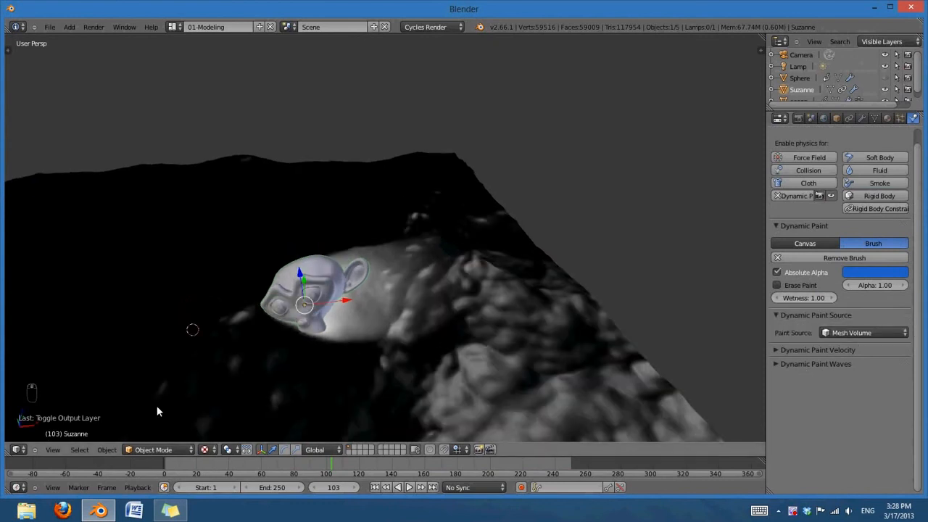
{"action": "left_click", "coordinate": [375, 487]}
{"action": "middle_click_drag", "start_coordinate": [513, 376], "coordinate": [495, 386]}
{"action": "mouse_move", "coordinate": [551, 379]}
{"action": "middle_mouse_down"}
{"action": "mouse_move", "coordinate": [490, 413]}
{"action": "mouse_move", "coordinate": [359, 240]}
{"action": "mouse_move", "coordinate": [460, 327]}
{"action": "mouse_move", "coordinate": [550, 341]}
{"action": "middle_mouse_up"}
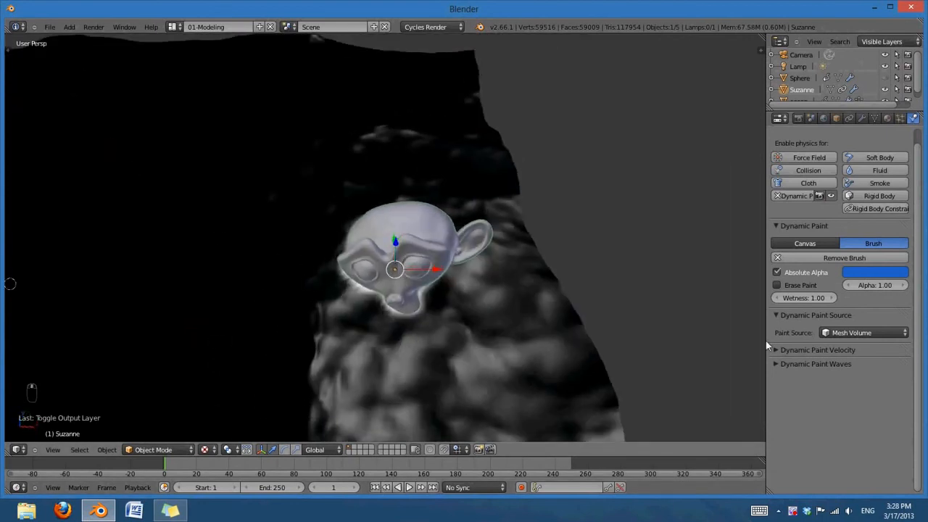
{"action": "left_click", "coordinate": [855, 333]}
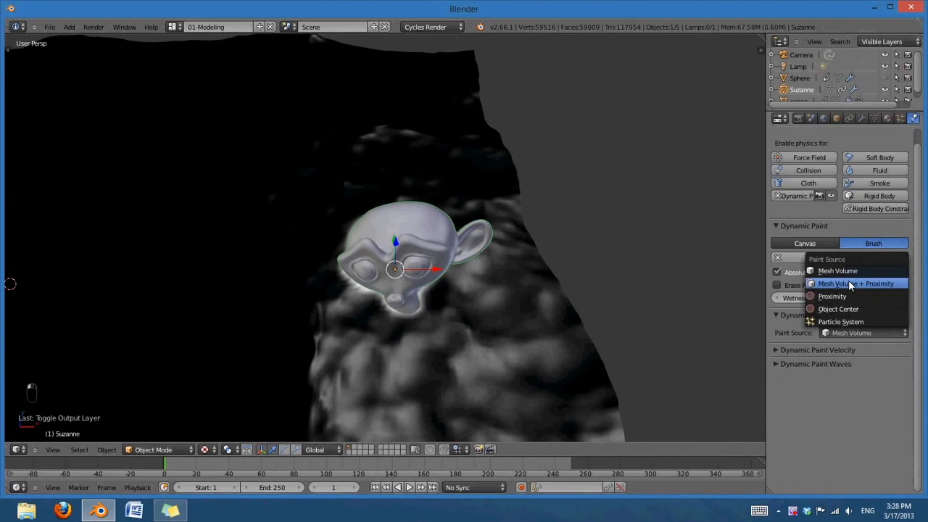
{"action": "left_click", "coordinate": [850, 284]}
{"action": "middle_click_drag", "start_coordinate": [454, 322], "coordinate": [426, 252]}
{"action": "middle_click_drag", "start_coordinate": [561, 360], "coordinate": [652, 326]}
Step: Try a paint distance of 3 for the monkey brush and set it back to 1
{"action": "left_click", "coordinate": [834, 348]}
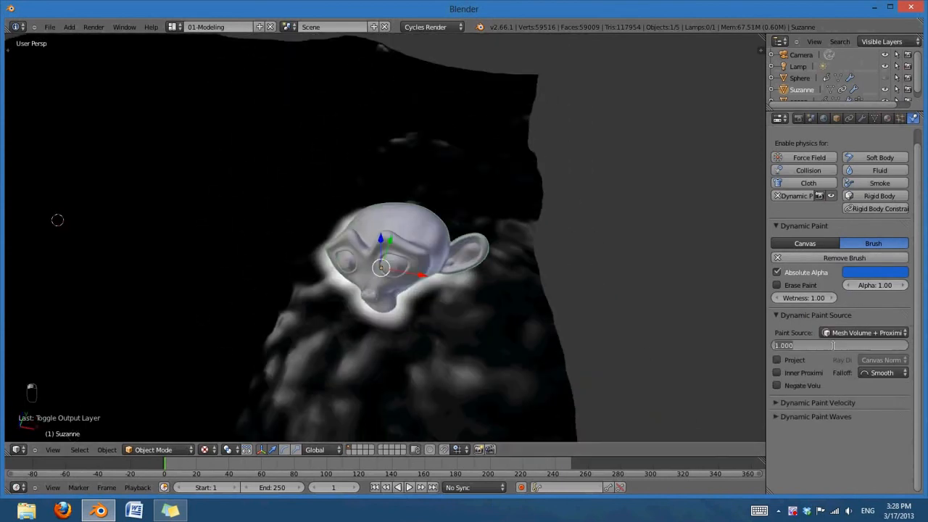
{"action": "type", "text": "3"}
{"action": "key", "text": "Return"}
{"action": "mouse_move", "coordinate": [481, 351]}
{"action": "middle_mouse_down"}
{"action": "mouse_move", "coordinate": [451, 337]}
{"action": "mouse_move", "coordinate": [463, 341]}
{"action": "middle_mouse_up"}
{"action": "left_click", "coordinate": [834, 346]}
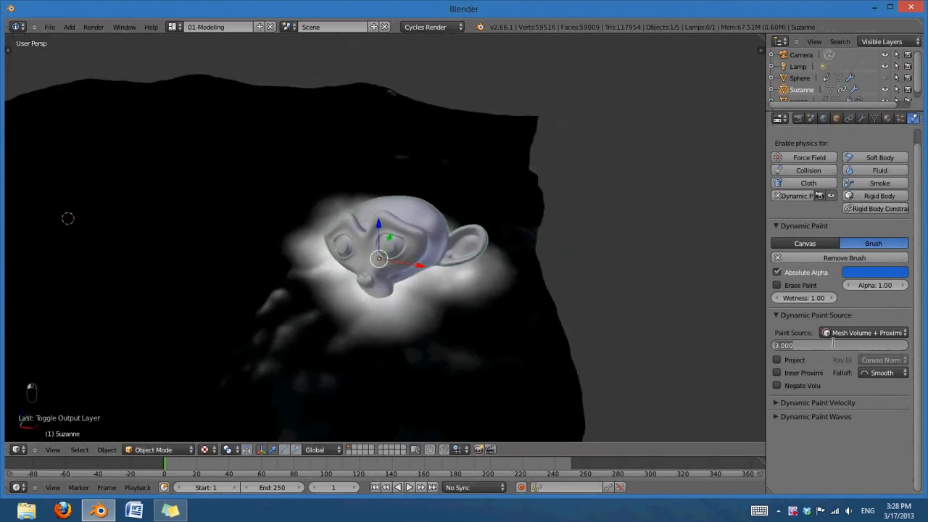
{"action": "type", "text": "1"}
{"action": "key", "text": "Return"}
{"action": "mouse_move", "coordinate": [500, 289]}
{"action": "middle_mouse_down"}
{"action": "mouse_move", "coordinate": [538, 295]}
{"action": "mouse_move", "coordinate": [548, 317]}
{"action": "mouse_move", "coordinate": [418, 327]}
{"action": "middle_mouse_up"}
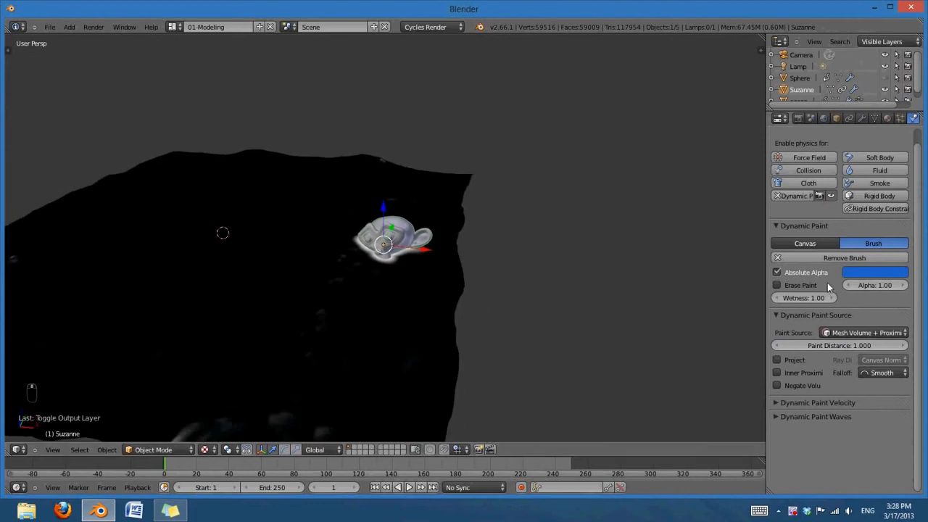
Step: Select the ocean and turn off the viewport preview of both its Dynamic Paint surfaces
{"action": "right_click", "coordinate": [350, 326]}
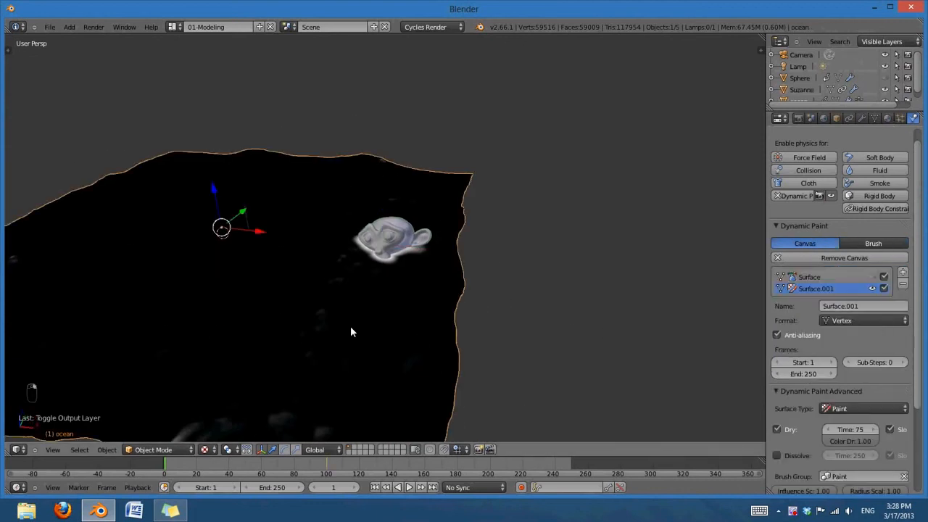
{"action": "left_click", "coordinate": [873, 276]}
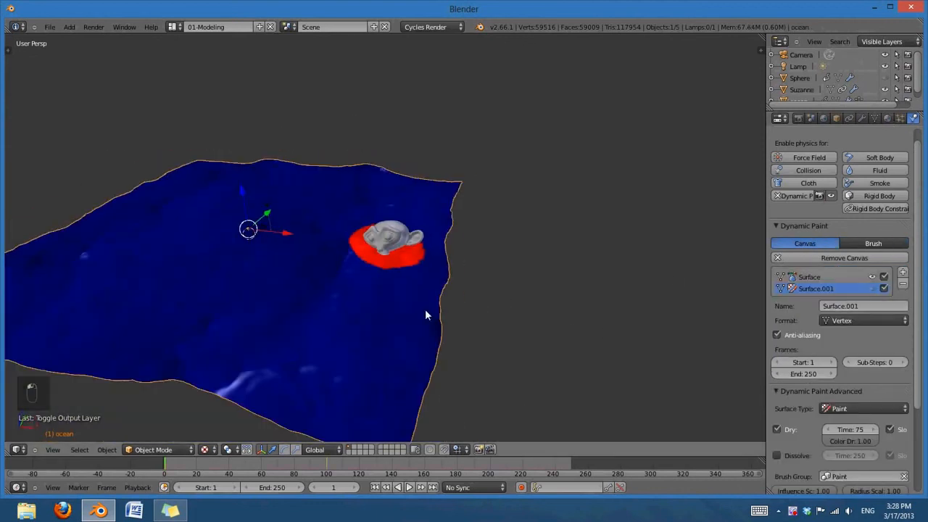
{"action": "left_click", "coordinate": [872, 277]}
{"action": "scroll", "coordinate": [153, 338], "scroll_direction": "down", "scroll_amount": 3}
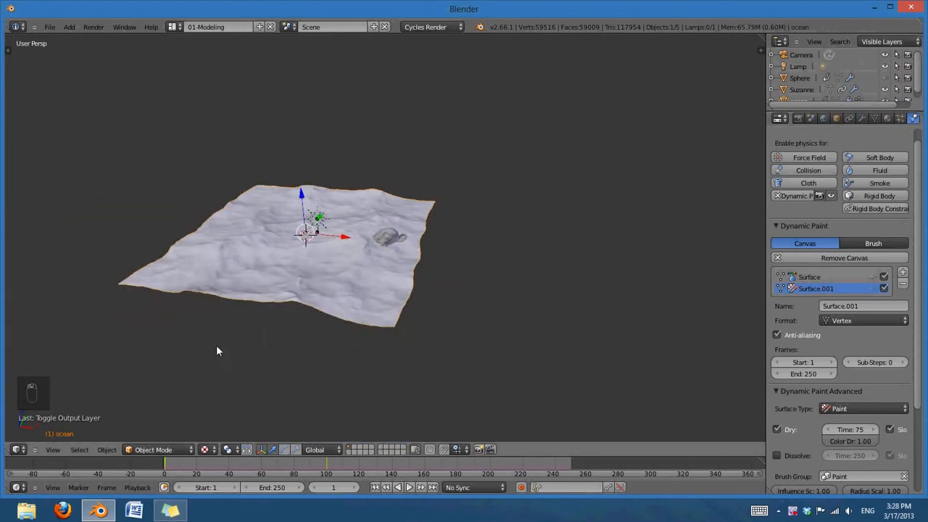
{"action": "middle_click_drag", "start_coordinate": [216, 344], "coordinate": [244, 351]}
{"action": "scroll", "coordinate": [245, 351], "scroll_direction": "up", "scroll_amount": 2}
{"action": "middle_click_drag", "start_coordinate": [375, 291], "coordinate": [472, 303], "text": "shift"}
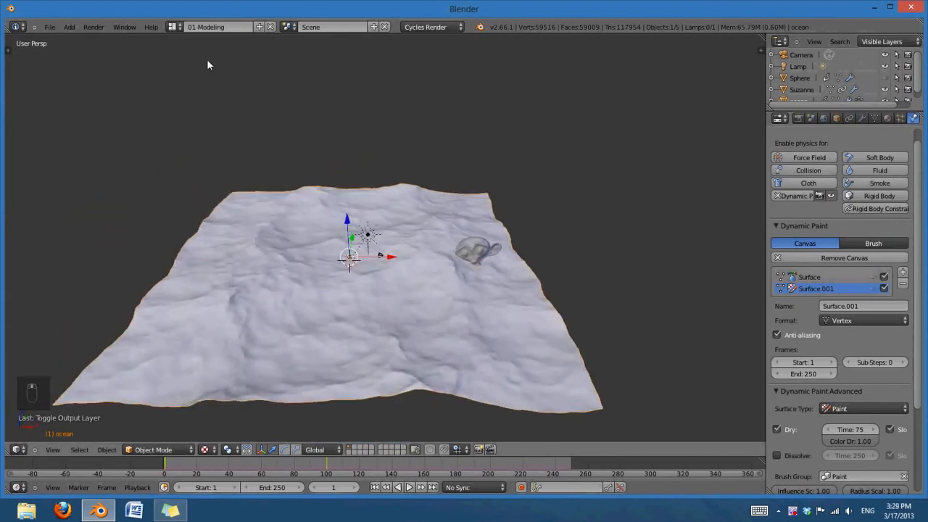
Step: Switch the screen layout to 03-Materials
{"action": "left_click", "coordinate": [179, 26]}
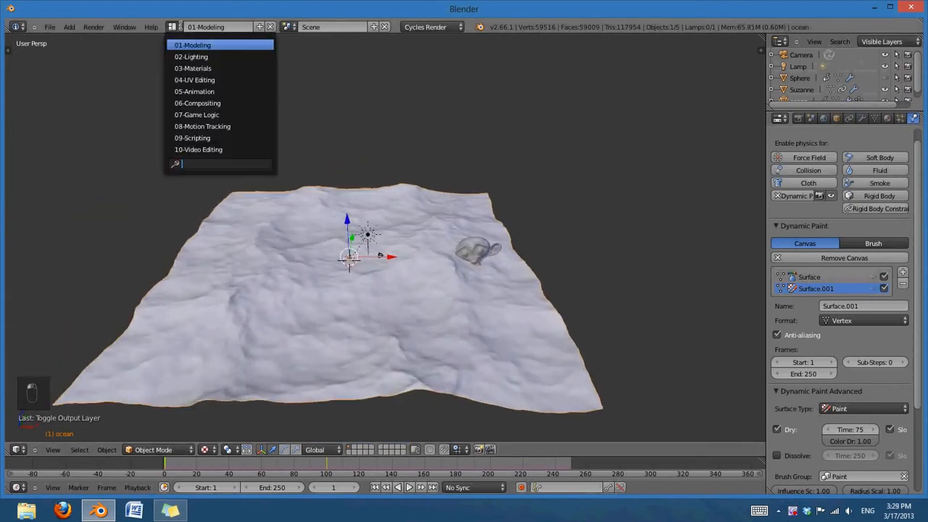
{"action": "left_click", "coordinate": [219, 69]}
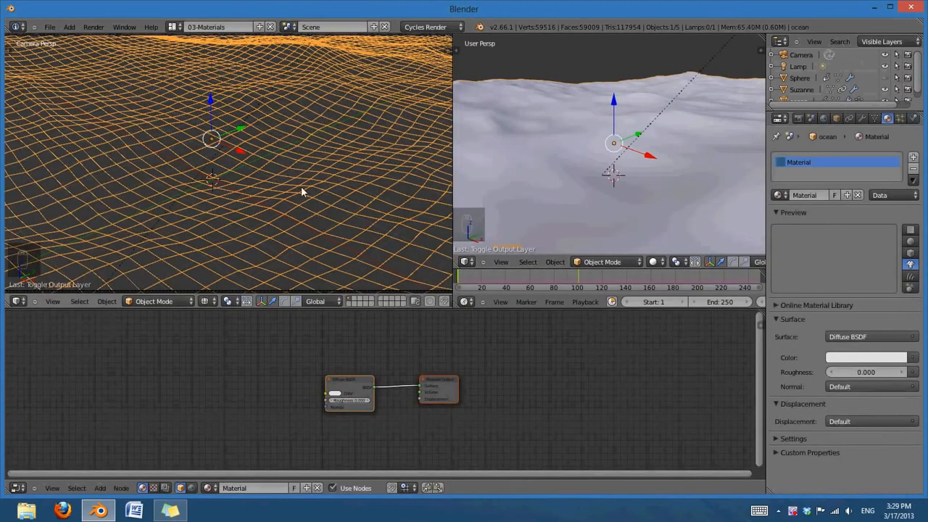
{"action": "scroll", "coordinate": [300, 187], "scroll_direction": "down", "scroll_amount": 2}
{"action": "scroll", "coordinate": [300, 186], "scroll_direction": "up", "scroll_amount": 1}
{"action": "left_click", "coordinate": [173, 27]}
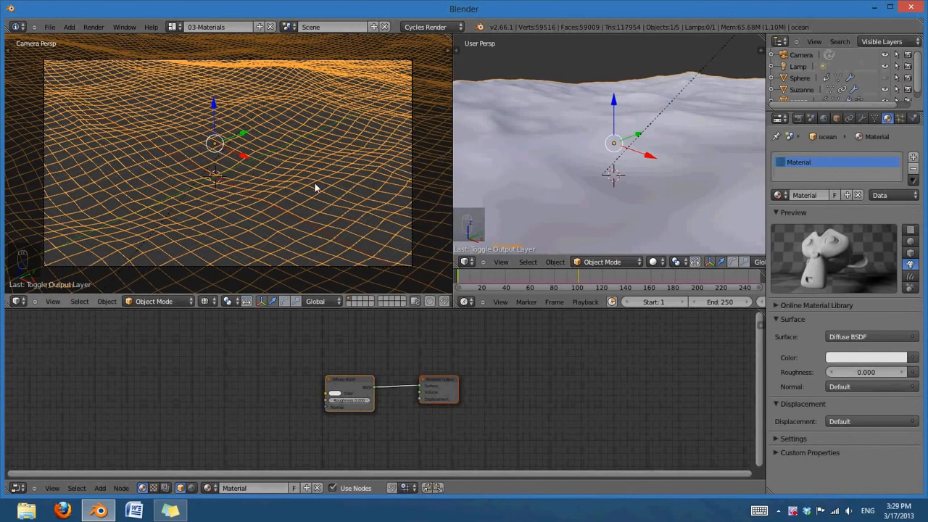
{"action": "scroll", "coordinate": [315, 188], "scroll_direction": "up", "scroll_amount": 3}
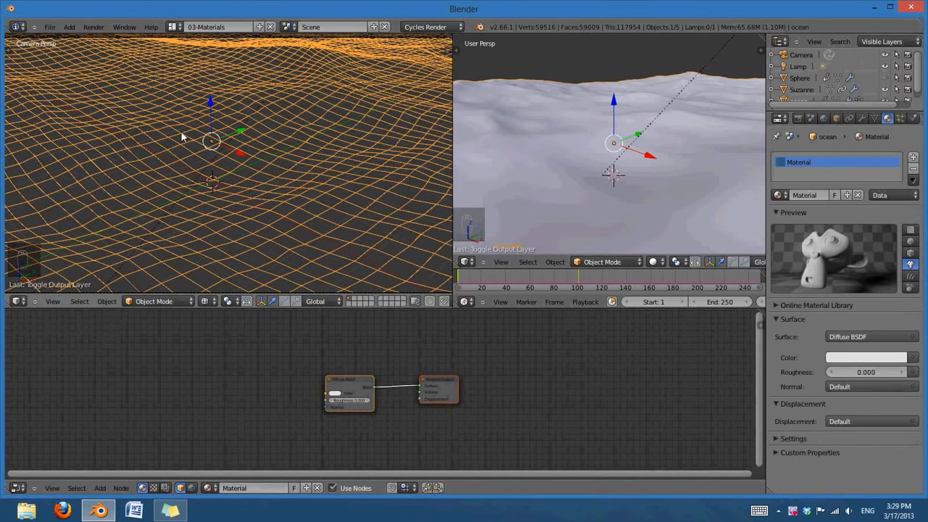
{"action": "middle_click_drag", "start_coordinate": [635, 199], "coordinate": [669, 195]}
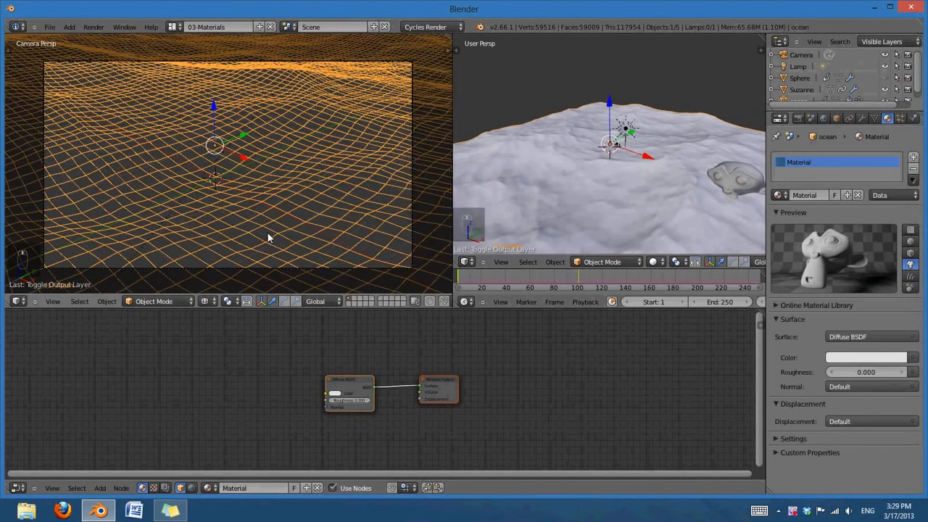
Step: Set the large camera viewport to Rendered shading and leave the camera view to preview the whole ocean
{"action": "left_click", "coordinate": [205, 300]}
{"action": "left_click", "coordinate": [223, 224]}
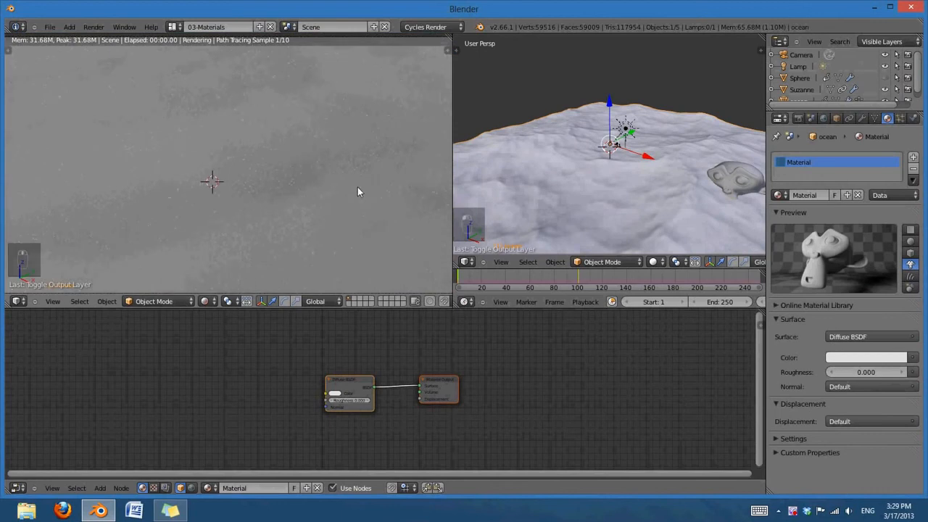
{"action": "key", "text": "KP_0"}
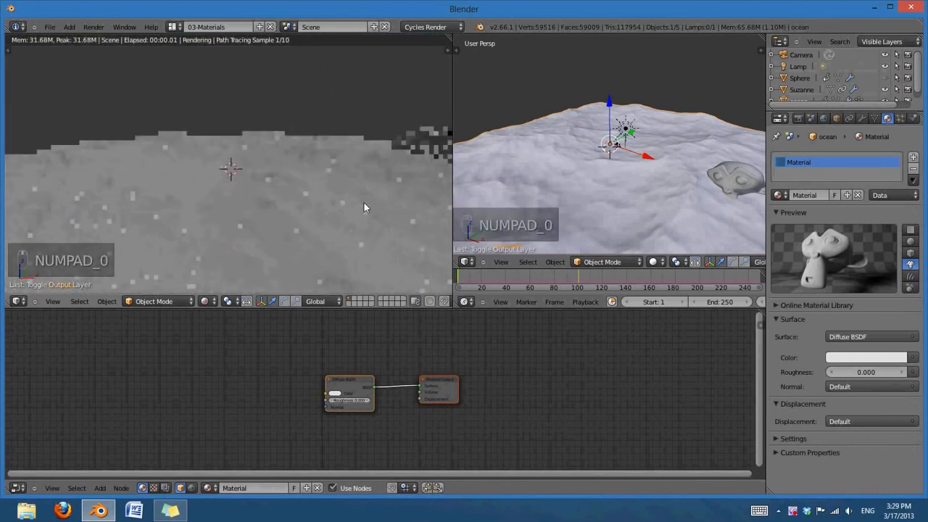
{"action": "scroll", "coordinate": [621, 191], "scroll_direction": "down", "scroll_amount": 5}
{"action": "scroll", "coordinate": [673, 188], "scroll_direction": "down", "scroll_amount": 1}
{"action": "scroll", "coordinate": [616, 206], "scroll_direction": "up", "scroll_amount": 5}
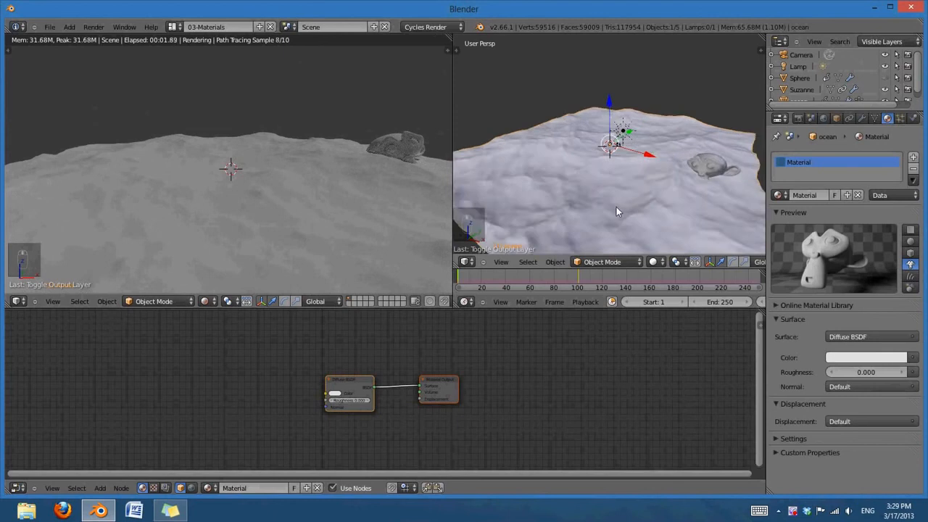
Step: Align the camera to a view looking down over the ocean with the monkey on its far side
{"action": "middle_click_drag", "start_coordinate": [647, 208], "coordinate": [646, 176]}
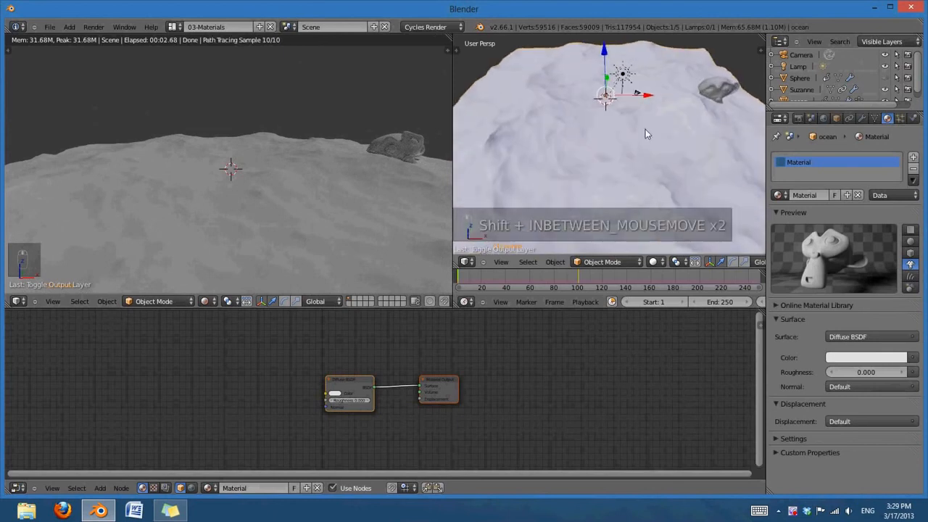
{"action": "middle_click_drag", "start_coordinate": [644, 135], "coordinate": [643, 181], "text": "shift"}
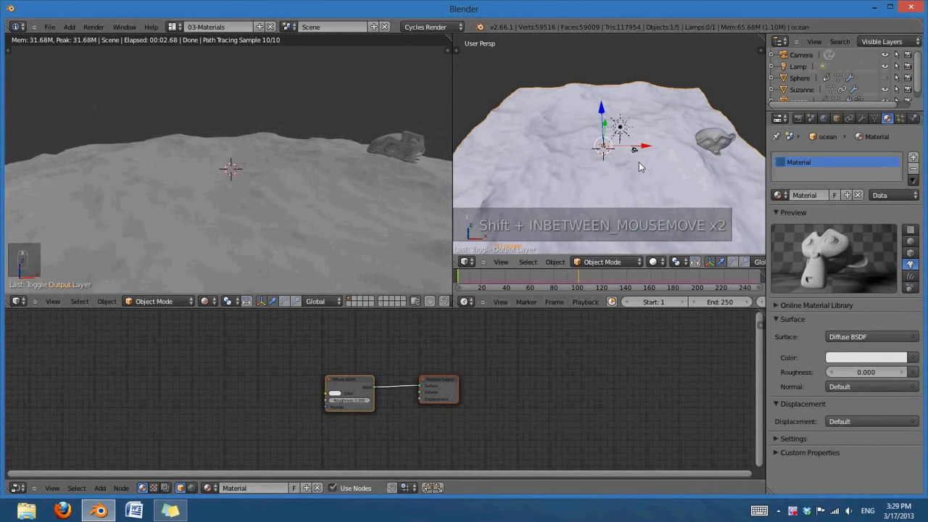
{"action": "key", "text": "ctrl+alt+KP_0"}
{"action": "scroll", "coordinate": [664, 159], "scroll_direction": "up", "scroll_amount": 2}
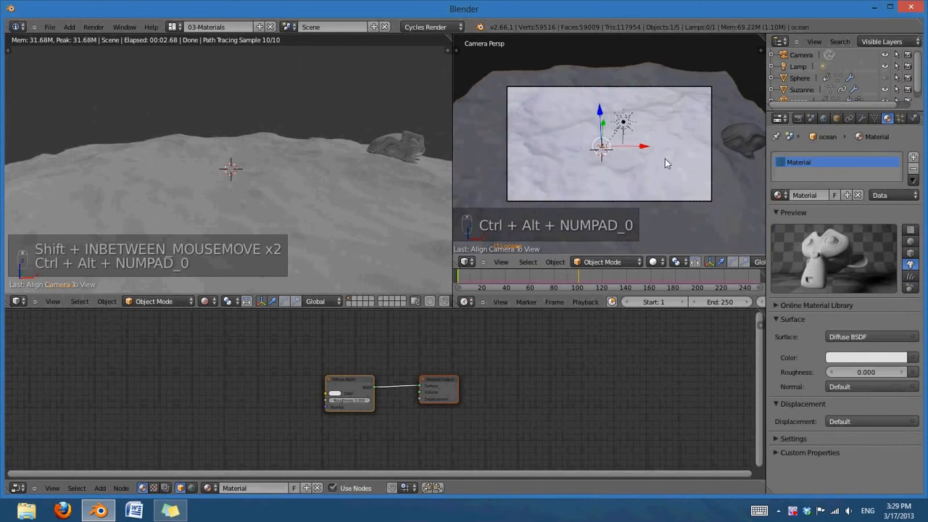
Step: Move the camera until the monkey sits at the frame's upper-right edge, and show the camera view in the rendered viewport
{"action": "right_click", "coordinate": [710, 90]}
{"action": "key", "text": "g"}
{"action": "key", "text": "g"}
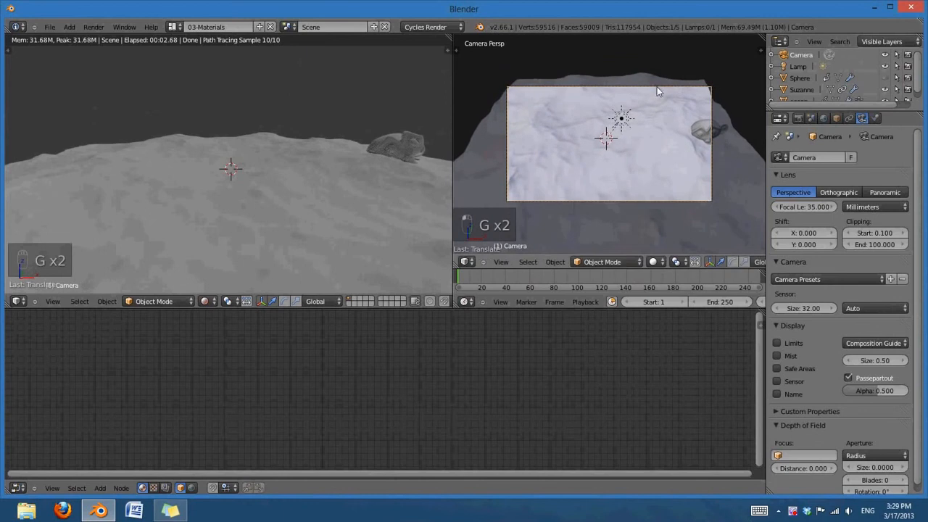
{"action": "key", "text": "g"}
{"action": "left_click", "coordinate": [657, 185]}
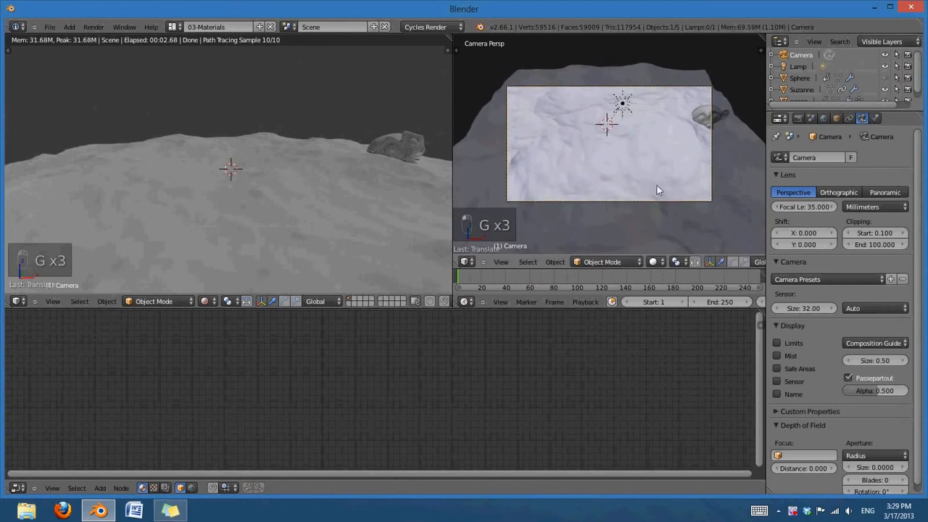
{"action": "key", "text": "g"}
{"action": "left_click", "coordinate": [646, 159]}
{"action": "scroll", "coordinate": [646, 159], "scroll_direction": "up", "scroll_amount": 3}
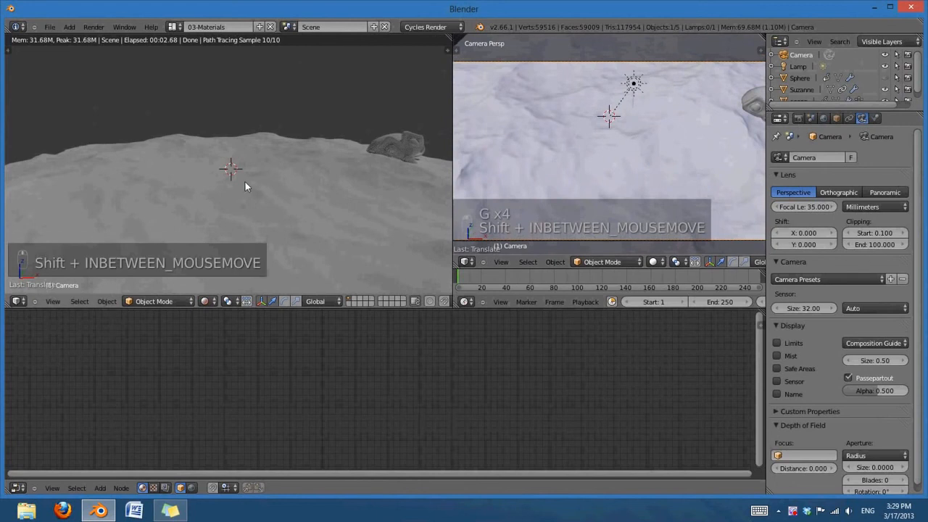
{"action": "key", "text": "KP_0"}
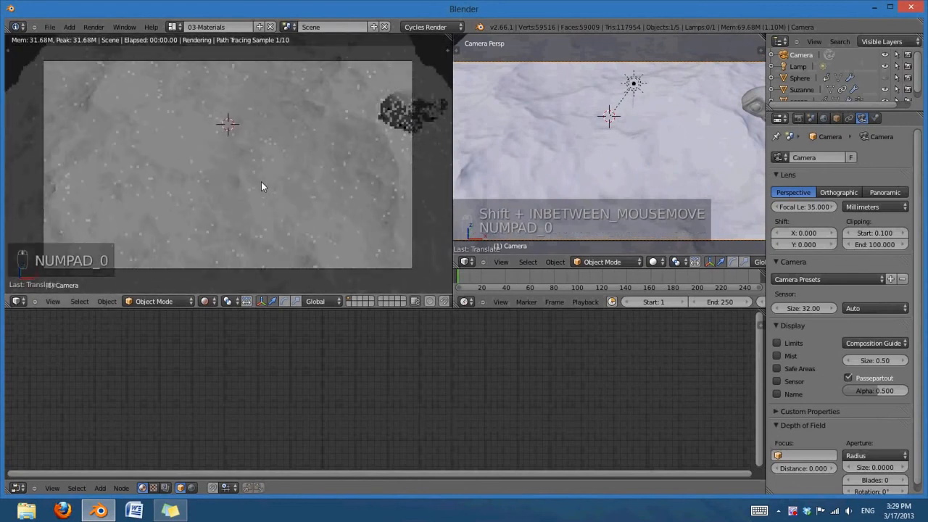
Step: Move the sun lamp to the ocean's lower-right corner in the orthographic top view
{"action": "right_click", "coordinate": [631, 92]}
{"action": "key", "text": "KP_7"}
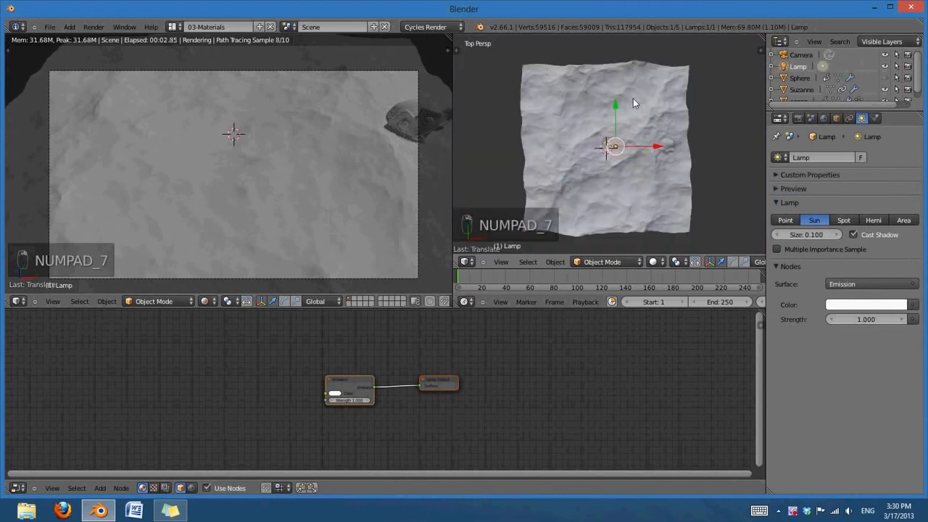
{"action": "key", "text": "KP_5"}
{"action": "scroll", "coordinate": [606, 135], "scroll_direction": "up", "scroll_amount": 2}
{"action": "key", "text": "g"}
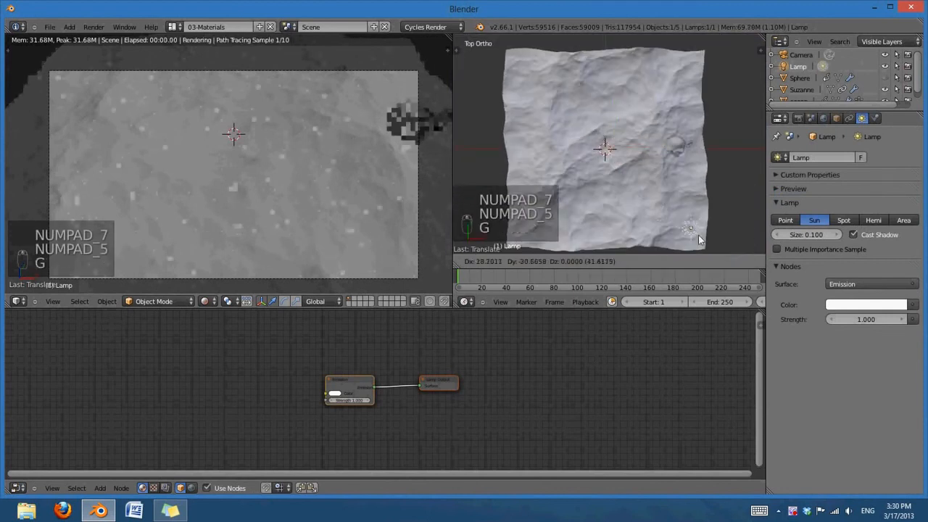
{"action": "left_click", "coordinate": [702, 235]}
Step: Rotate the sun lamp about 15° in front view and about 50° in top view, and adjust its tilt in right view
{"action": "key", "text": "KP_1"}
{"action": "key", "text": "r"}
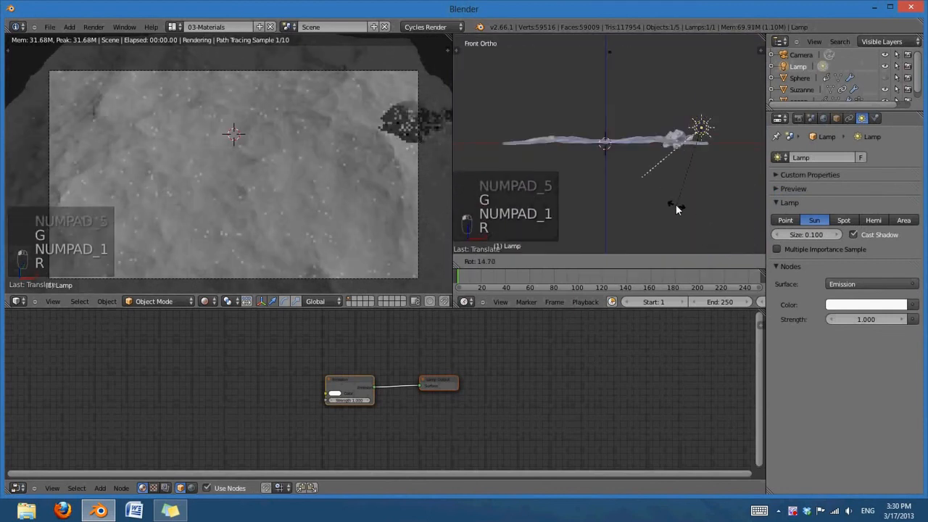
{"action": "left_click", "coordinate": [676, 205]}
{"action": "key", "text": "KP_7"}
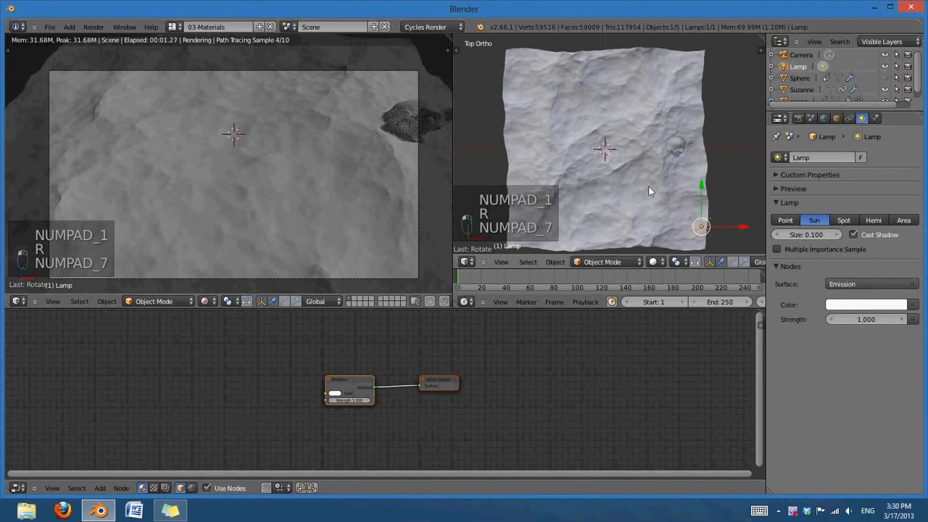
{"action": "key", "text": "r"}
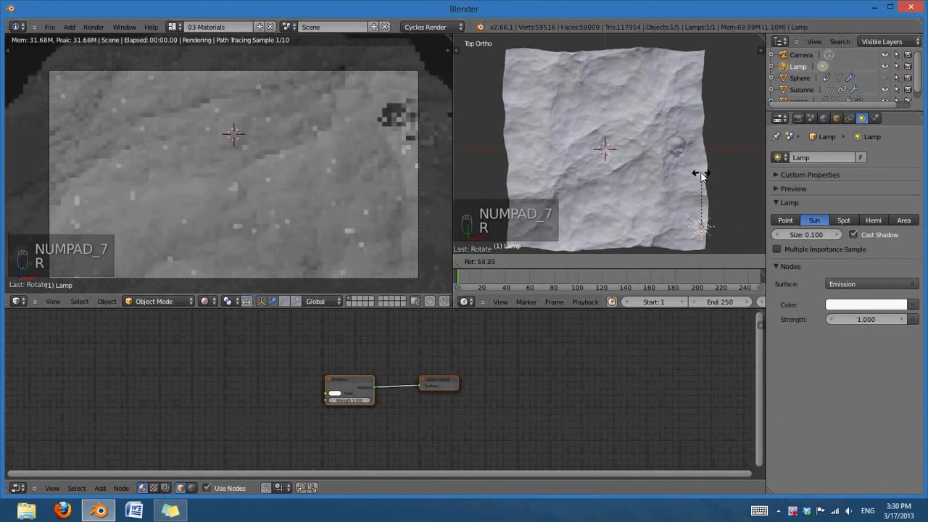
{"action": "left_click", "coordinate": [706, 173]}
{"action": "key", "text": "KP_3"}
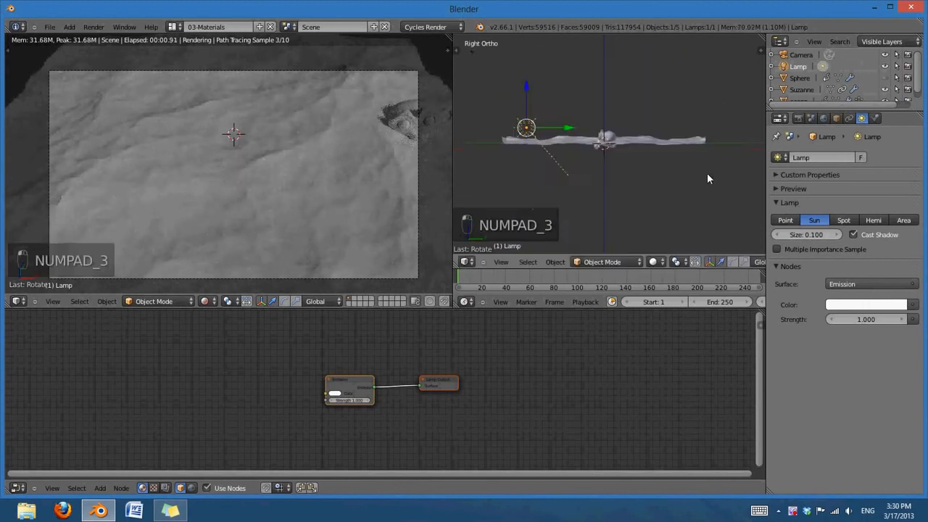
{"action": "key", "text": "r"}
{"action": "key", "text": "KP_7"}
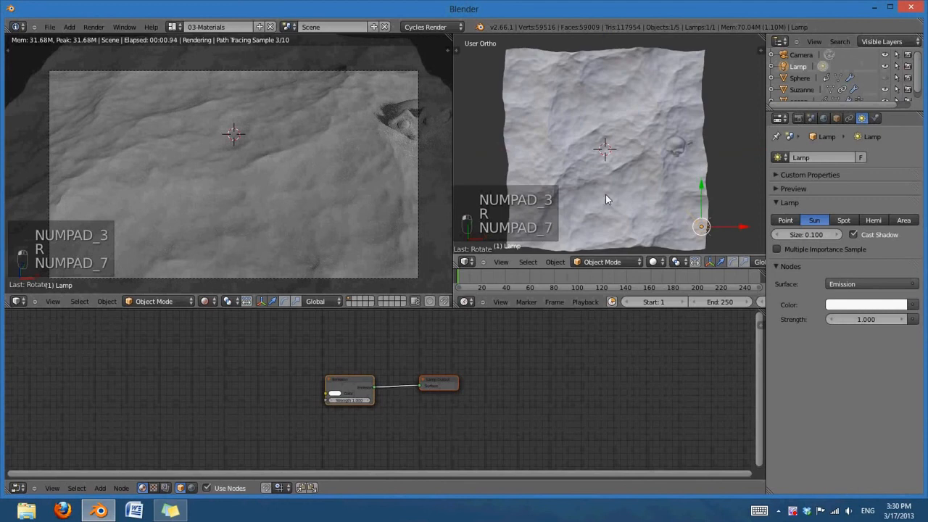
Step: Try a size of 1 for the sun lamp
{"action": "left_click", "coordinate": [797, 236]}
{"action": "type", "text": "1"}
{"action": "key", "text": "Return"}
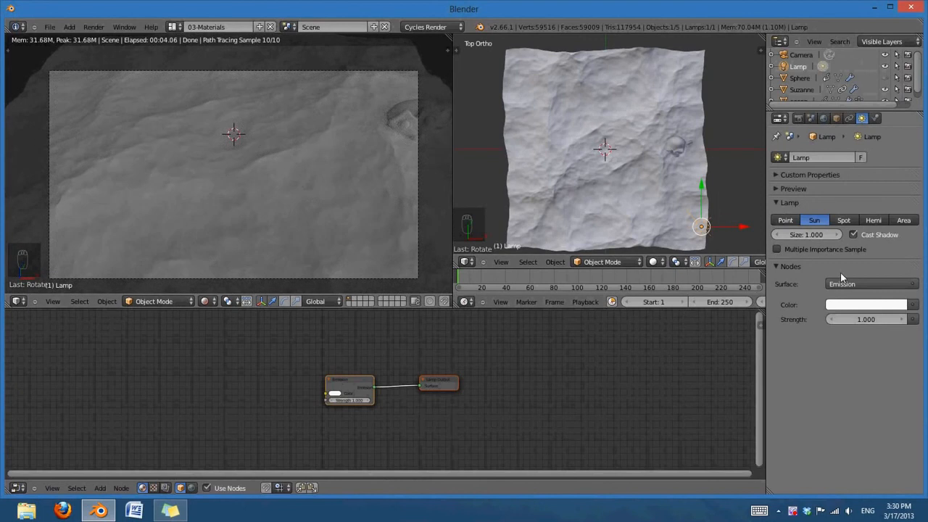
Step: Set the sun lamp's size to 0.25
{"action": "left_click", "coordinate": [807, 236]}
{"action": "type", "text": ".25"}
{"action": "key", "text": "Return"}
Step: Select the ocean to bring up its Diffuse BSDF and Material Output nodes for editing
{"action": "scroll", "coordinate": [515, 407], "scroll_direction": "up", "scroll_amount": 1}
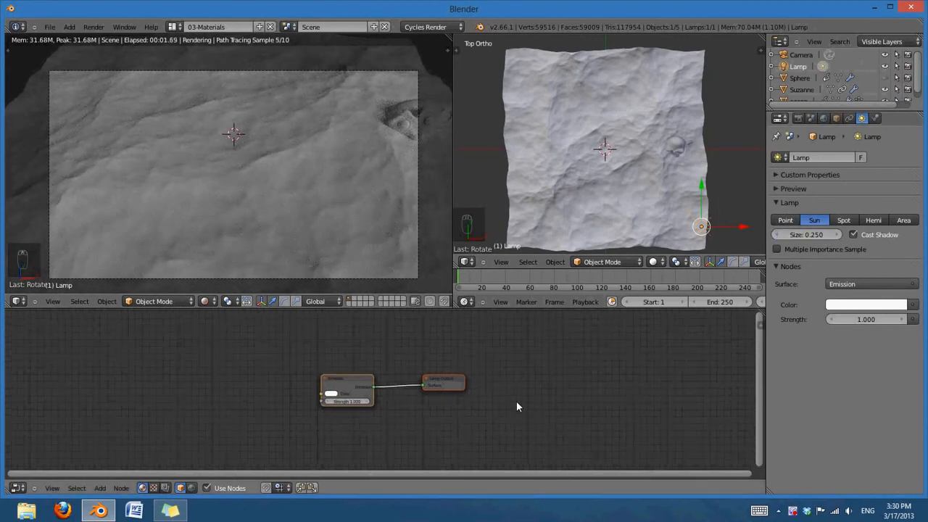
{"action": "scroll", "coordinate": [516, 407], "scroll_direction": "up", "scroll_amount": 2}
{"action": "middle_click_drag", "start_coordinate": [457, 399], "coordinate": [546, 393]}
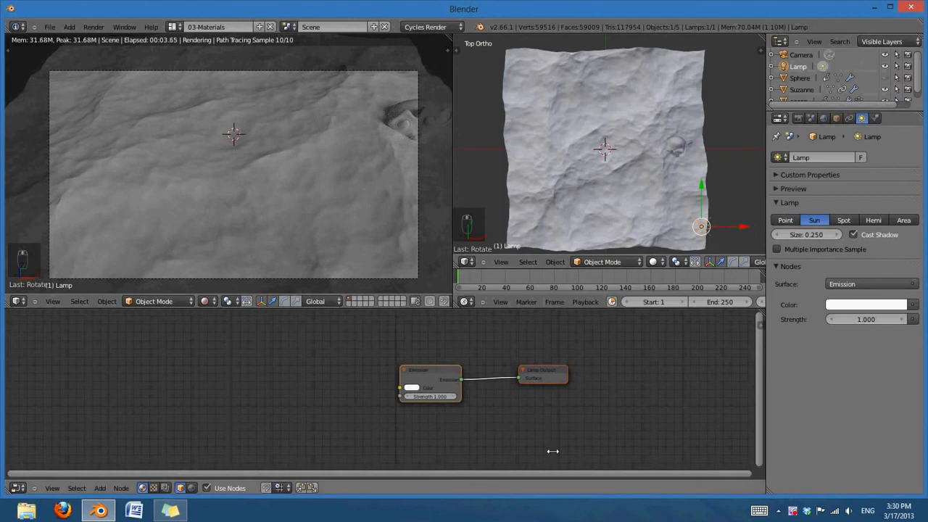
{"action": "right_click", "coordinate": [639, 127]}
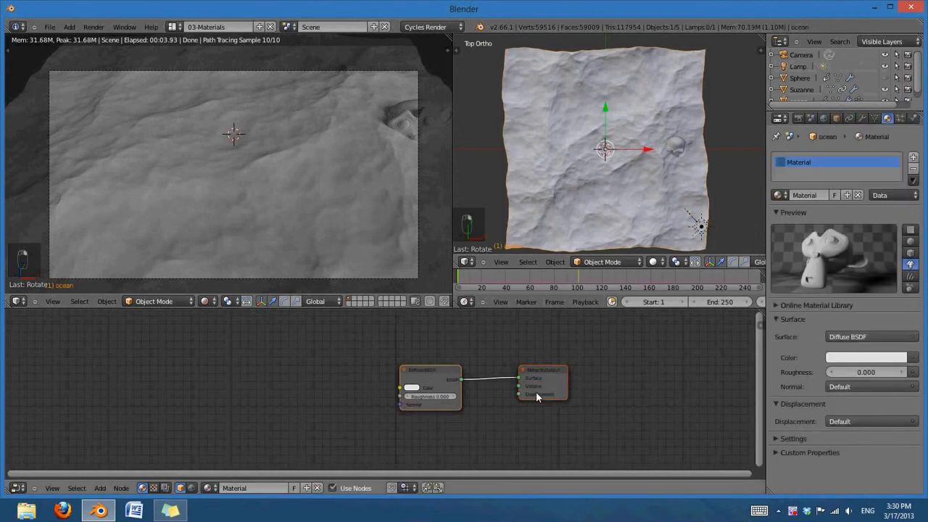
{"action": "scroll", "coordinate": [536, 392], "scroll_direction": "up", "scroll_amount": 2}
{"action": "middle_click_drag", "start_coordinate": [525, 389], "coordinate": [596, 398]}
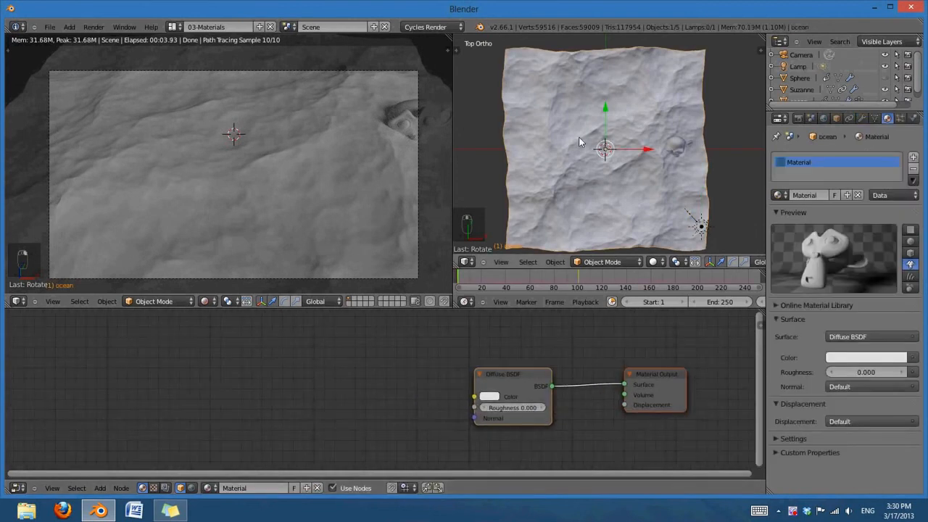